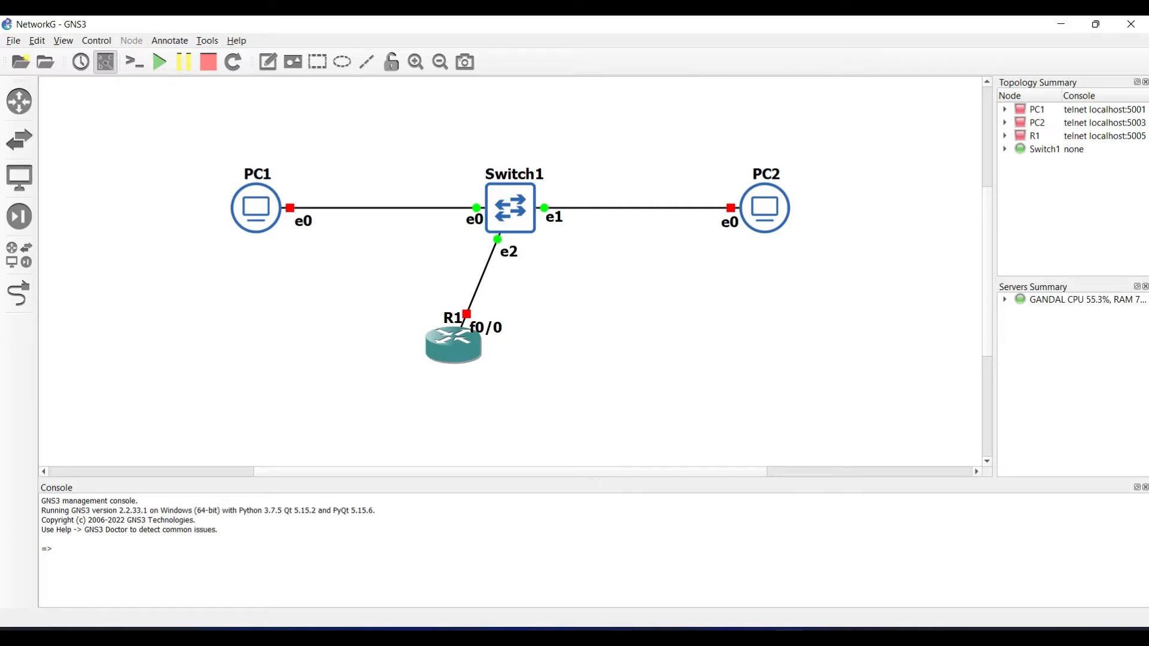
Step: Show the router templates, then try PC1's console and dismiss the node-must-start warning
key(alt+Tab)
click(19, 102)
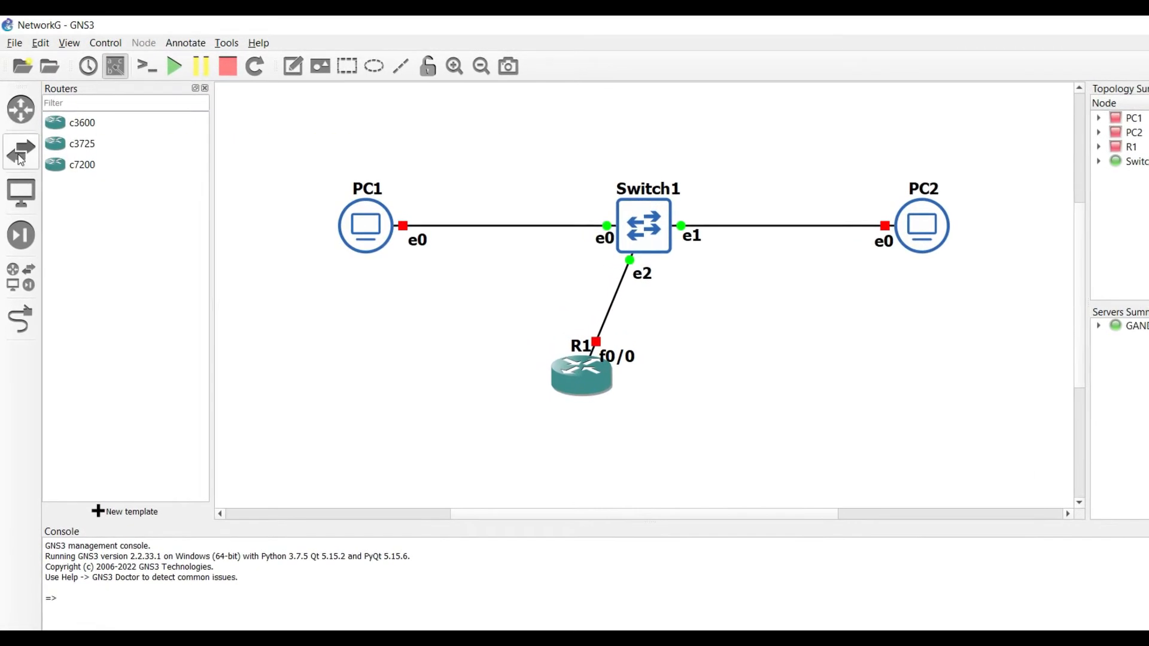
right_click(383, 241)
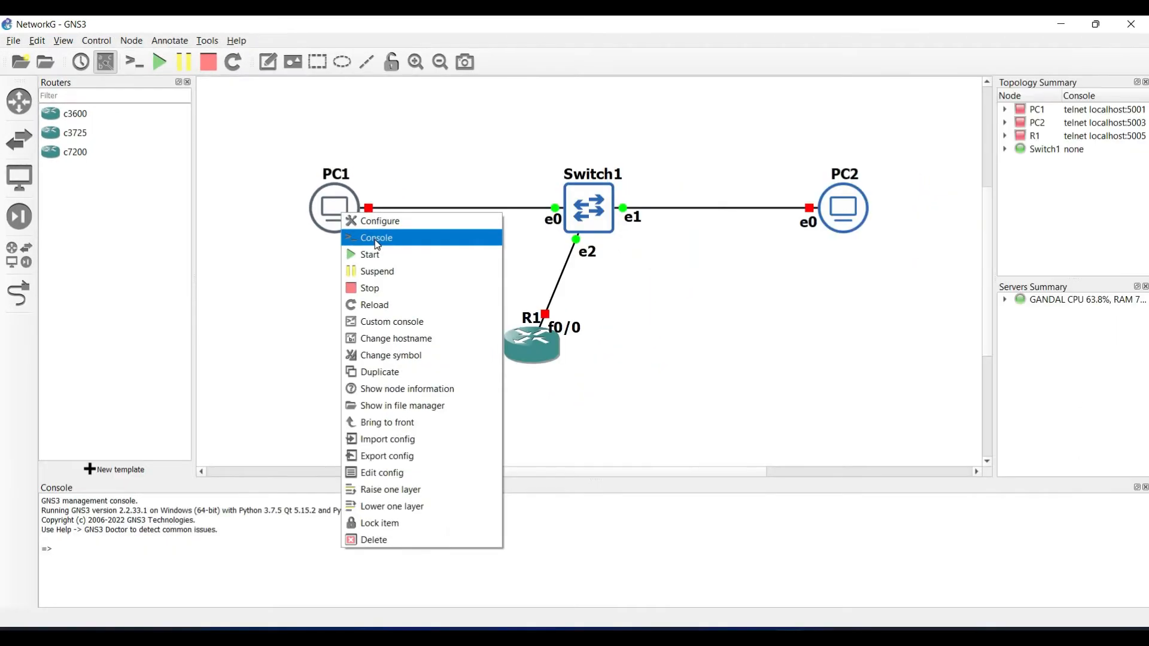
click(431, 269)
click(773, 398)
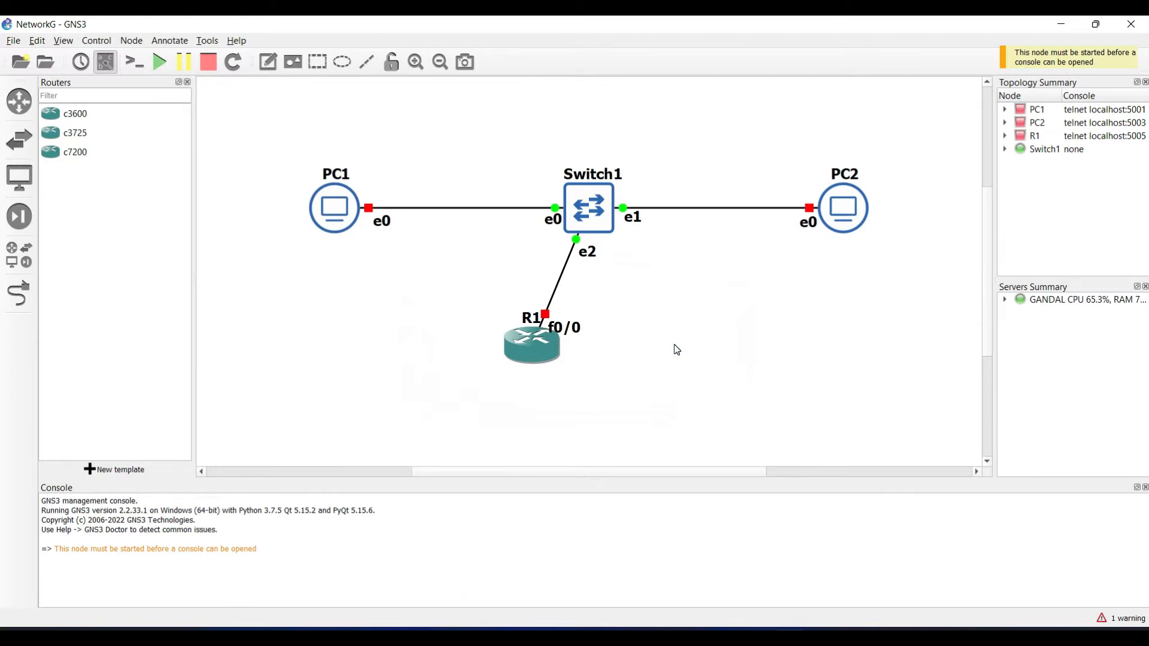
Step: Start all nodes in the topology and open a console session on PC1
click(159, 61)
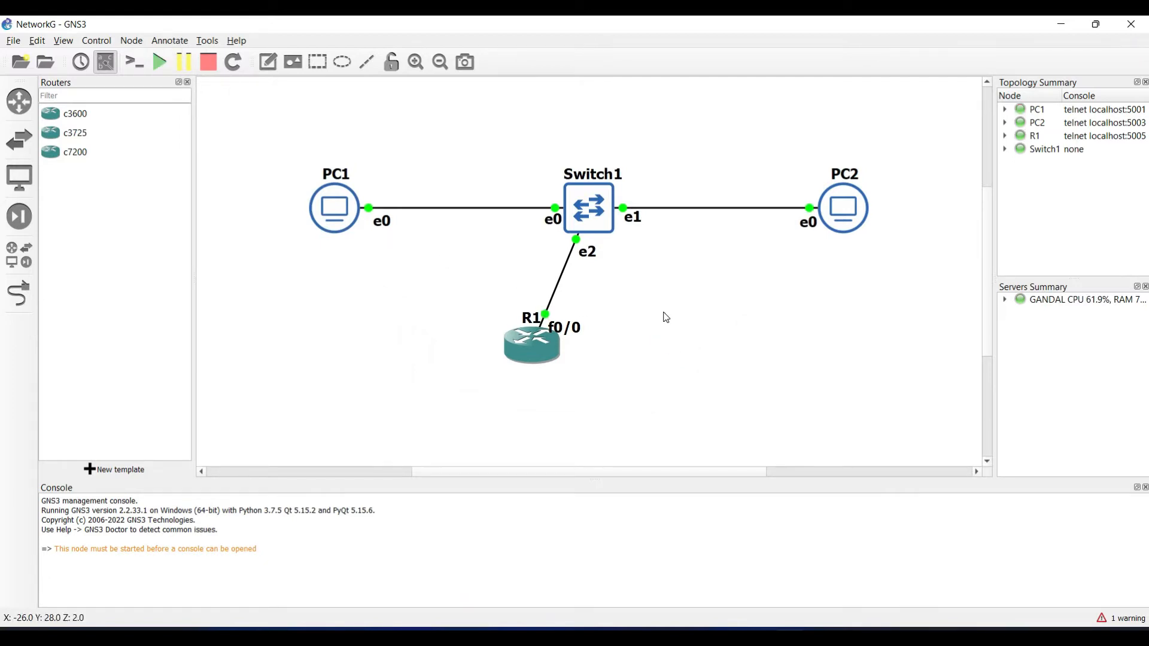
right_click(334, 223)
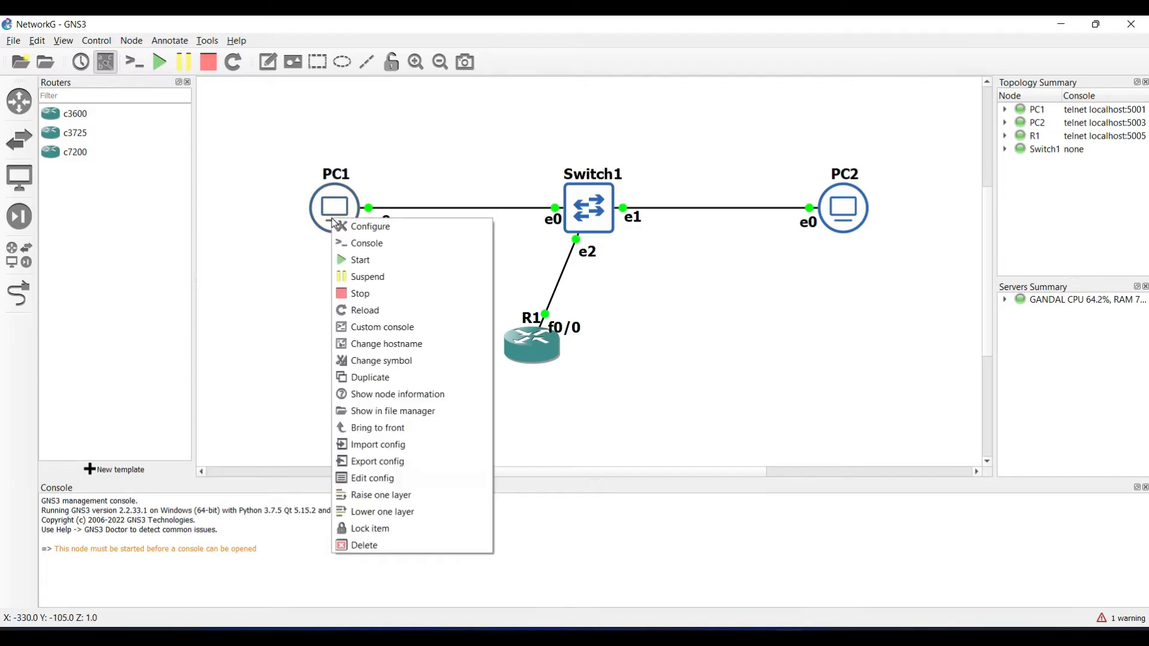
click(359, 243)
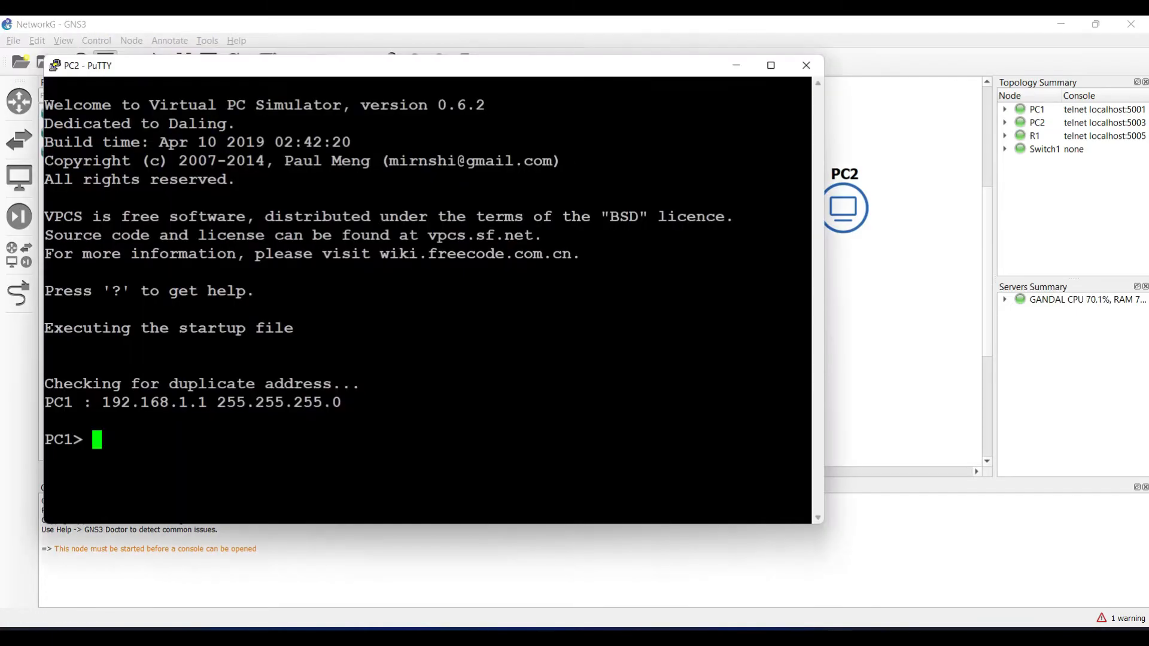
Step: Begin a ping command at the PC1> prompt, typing 'ping' followed by '1923'
text(ping)
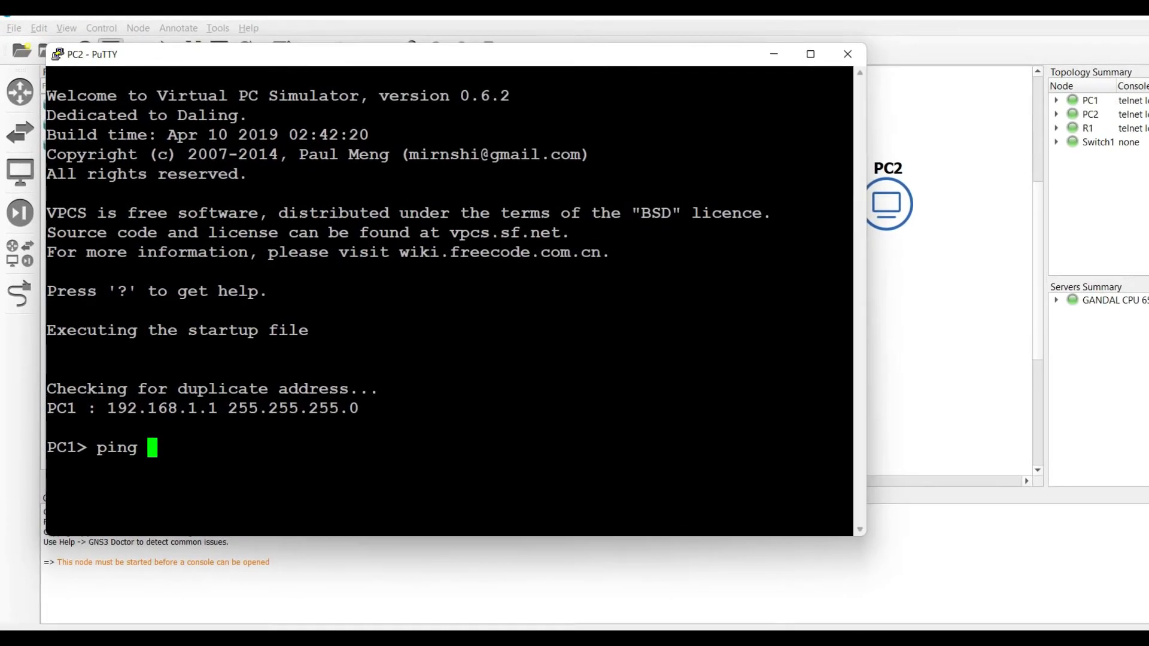
text(1923)
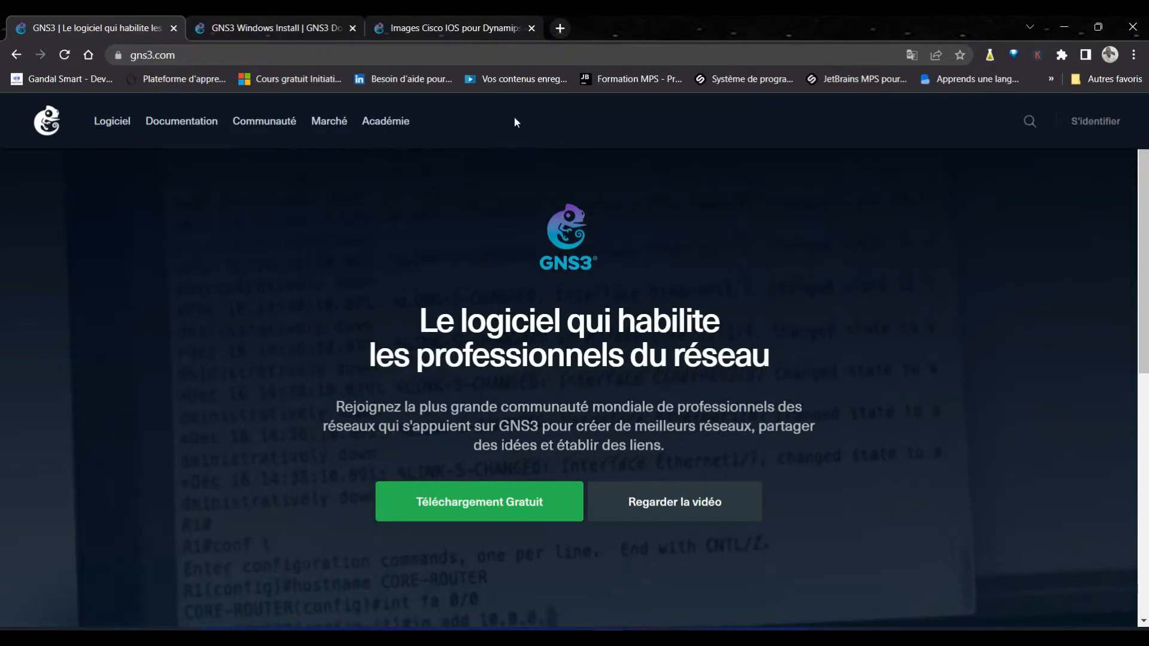
Step: Check the gns3.com address and scroll the home page, then move to the Windows Install docs tab
click(557, 55)
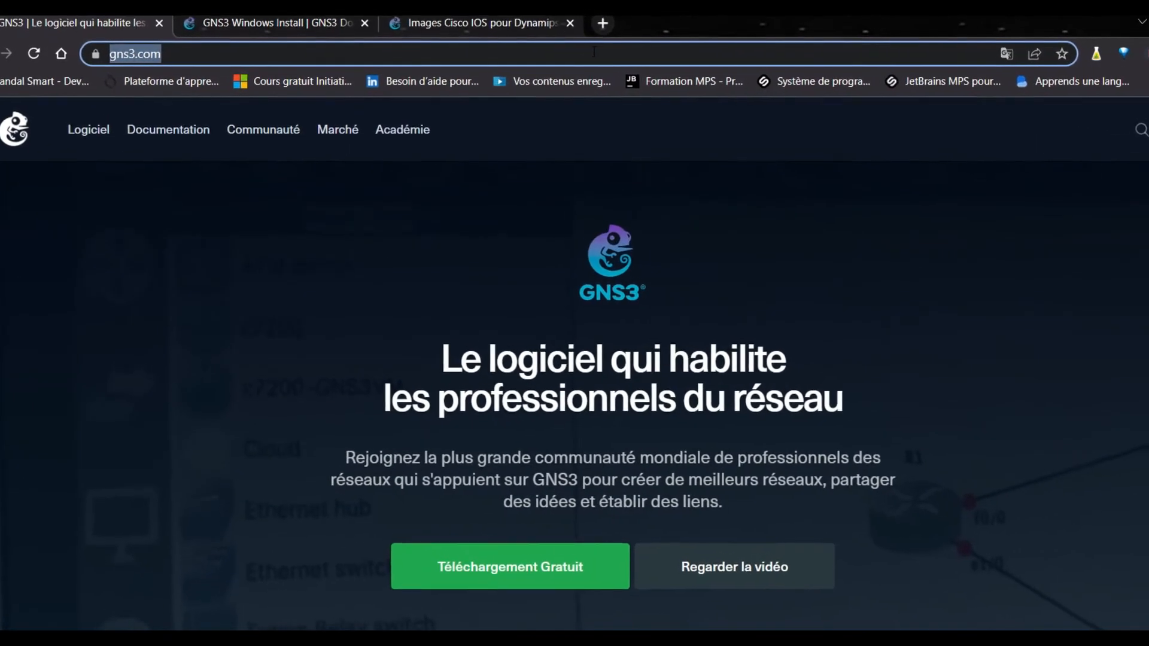
click(583, 54)
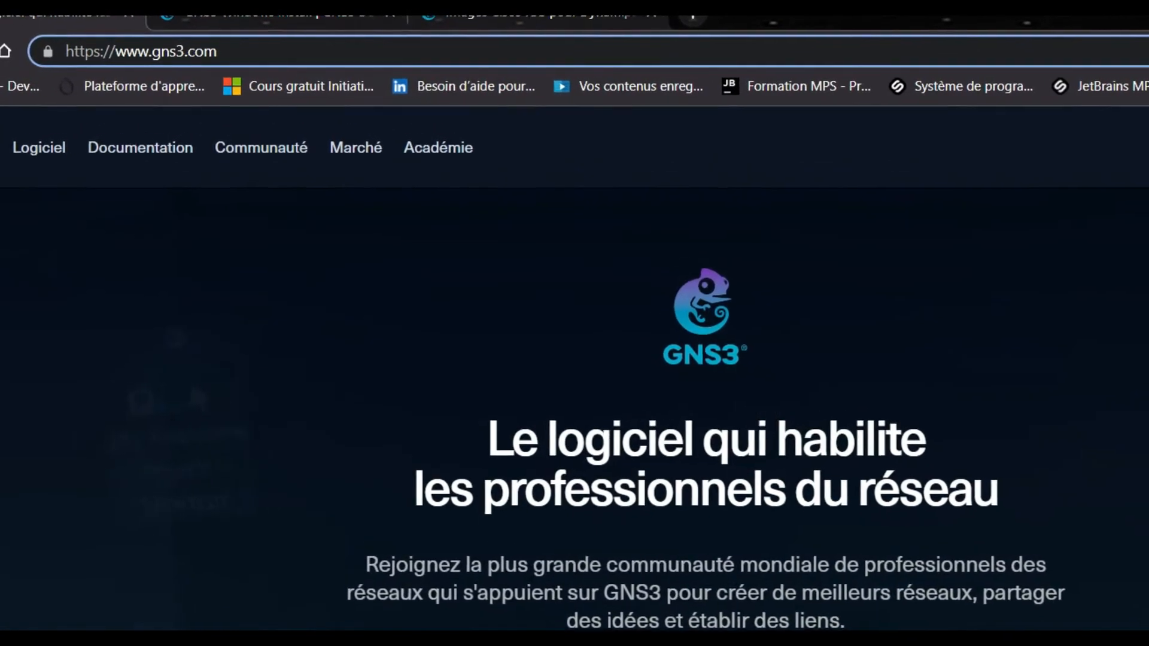
click(585, 312)
scroll(2, 457, down, 5)
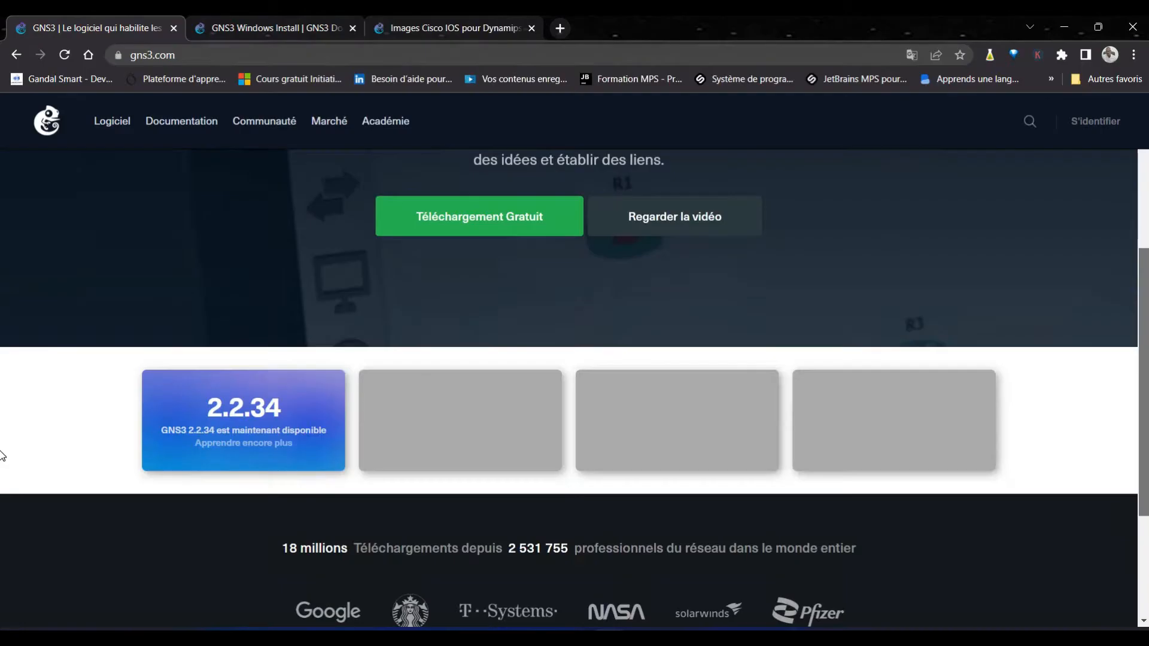
scroll(2, 418, up, 3)
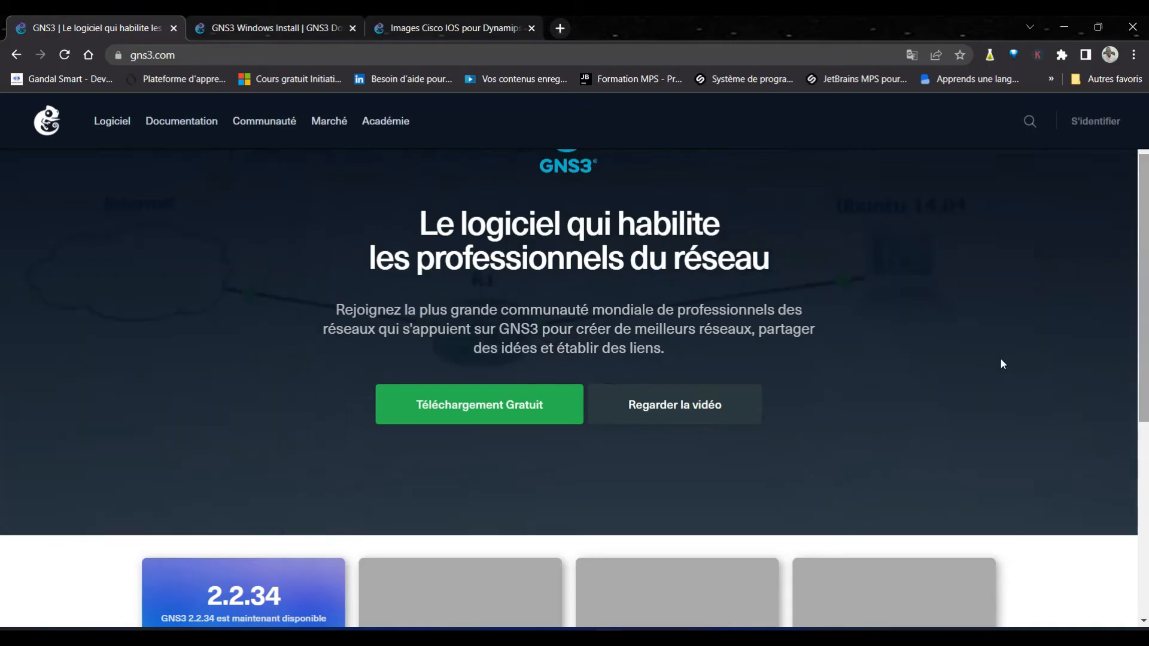
scroll(3, 234, down, 2)
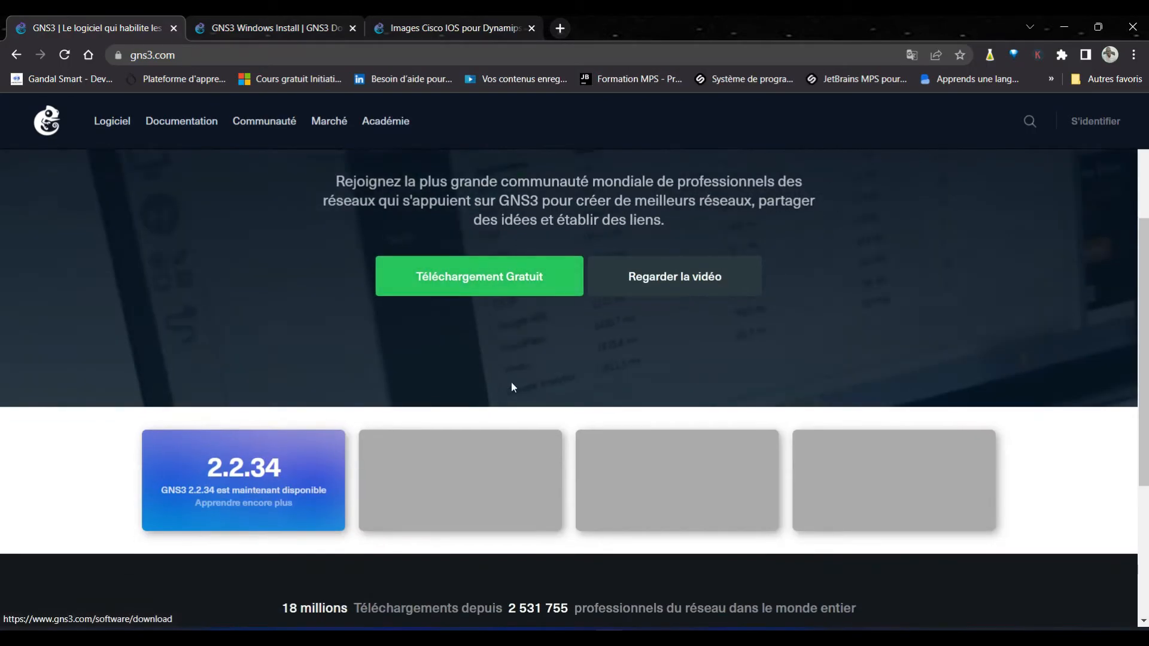
drag(1144, 356, 1146, 493)
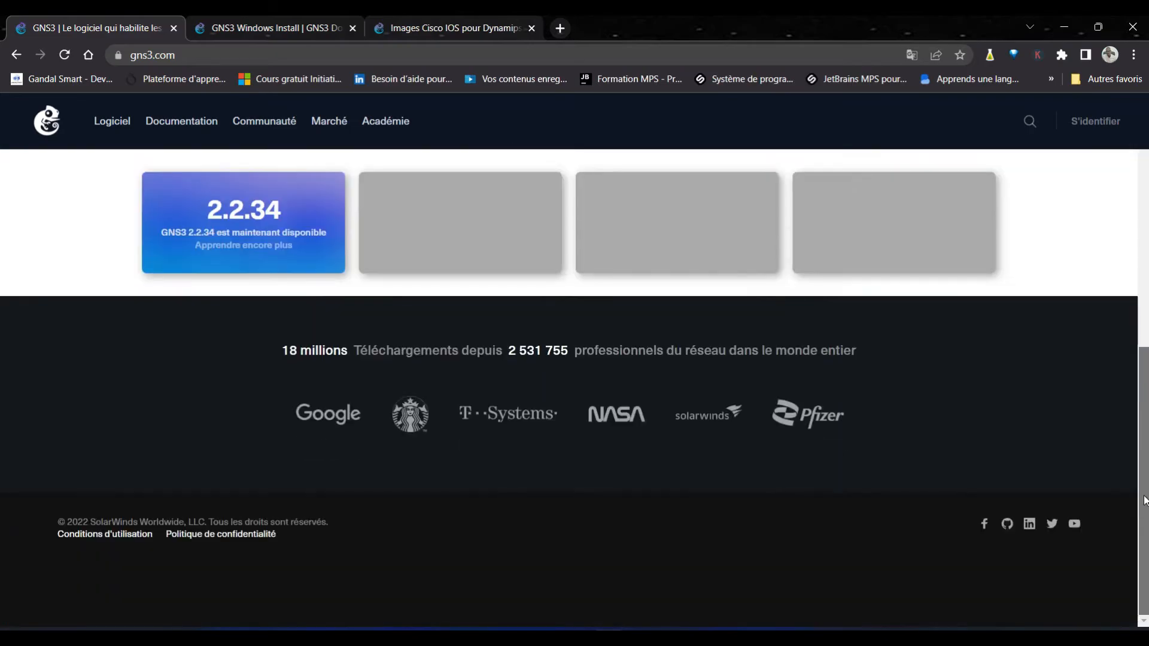
drag(1148, 377, 1147, 113)
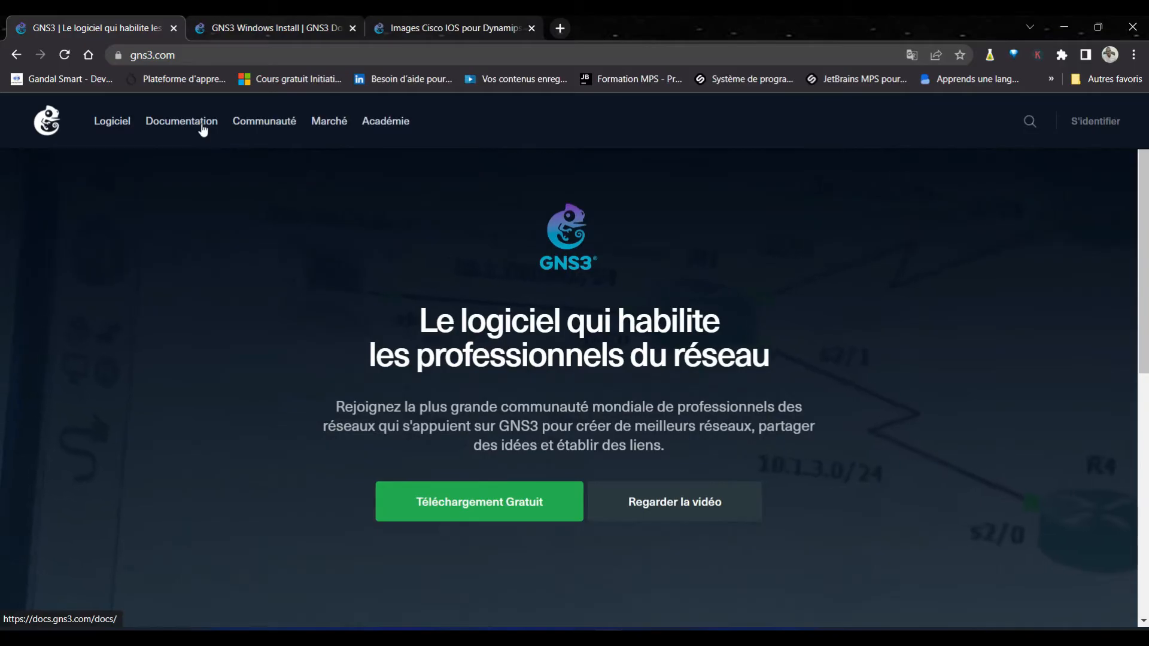
key(ctrl+Tab)
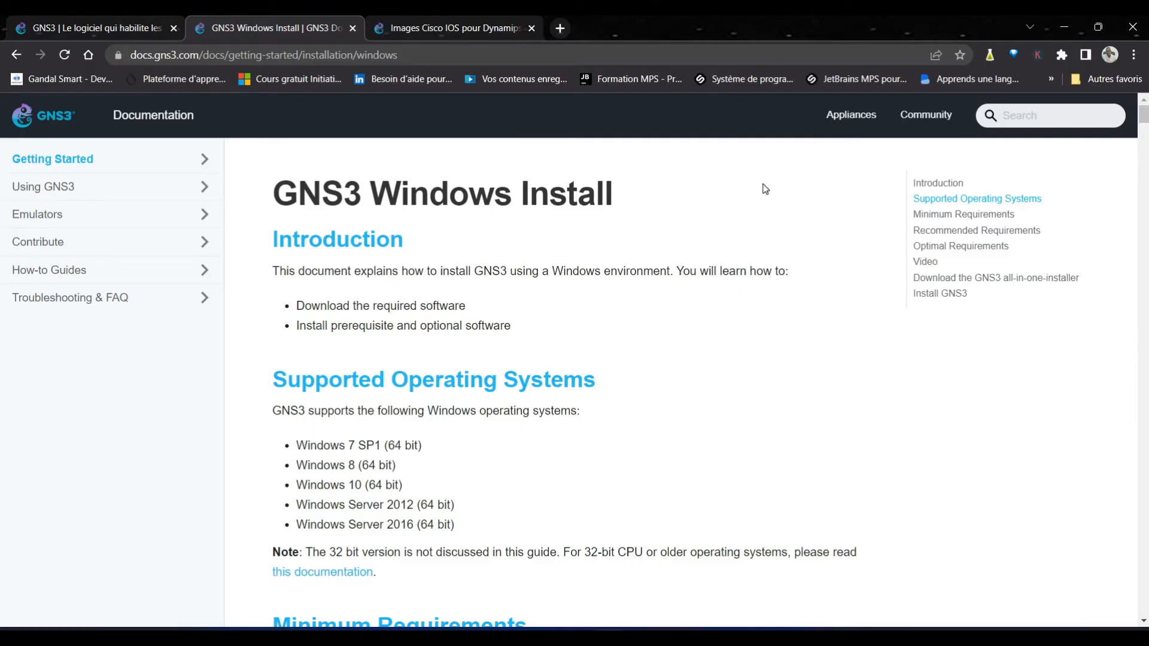
Step: Expand Getting Started and scroll to the Windows requirements: 4+ cores, 16 GB RAM, 35 GB SSD
click(81, 158)
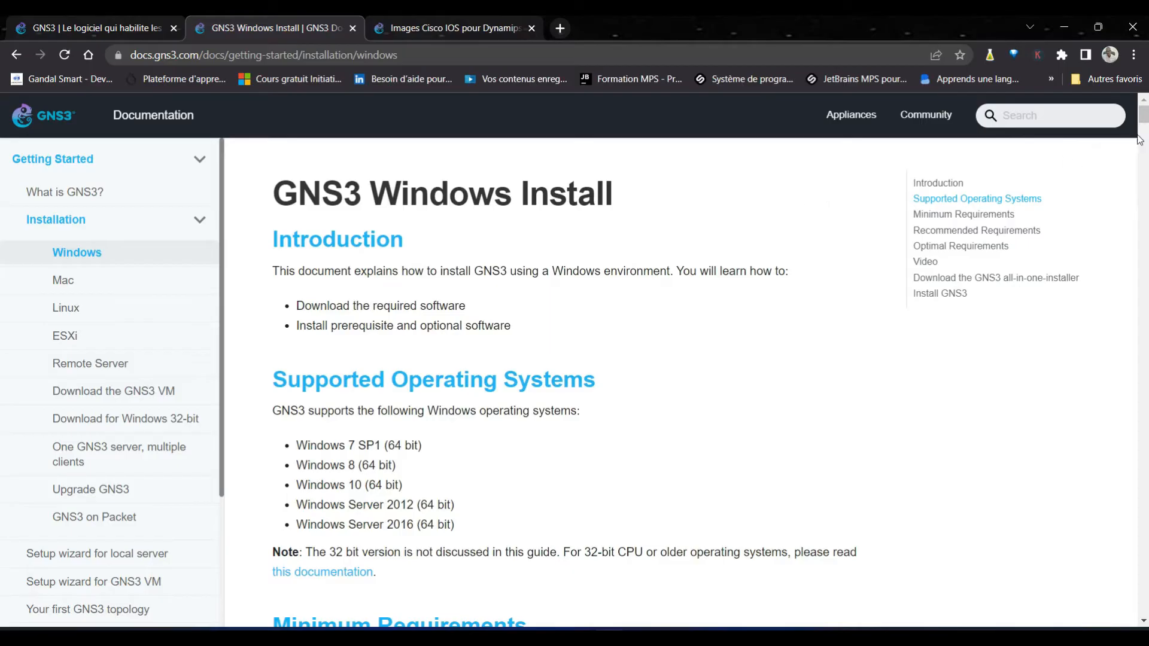
drag(1144, 117, 1143, 124)
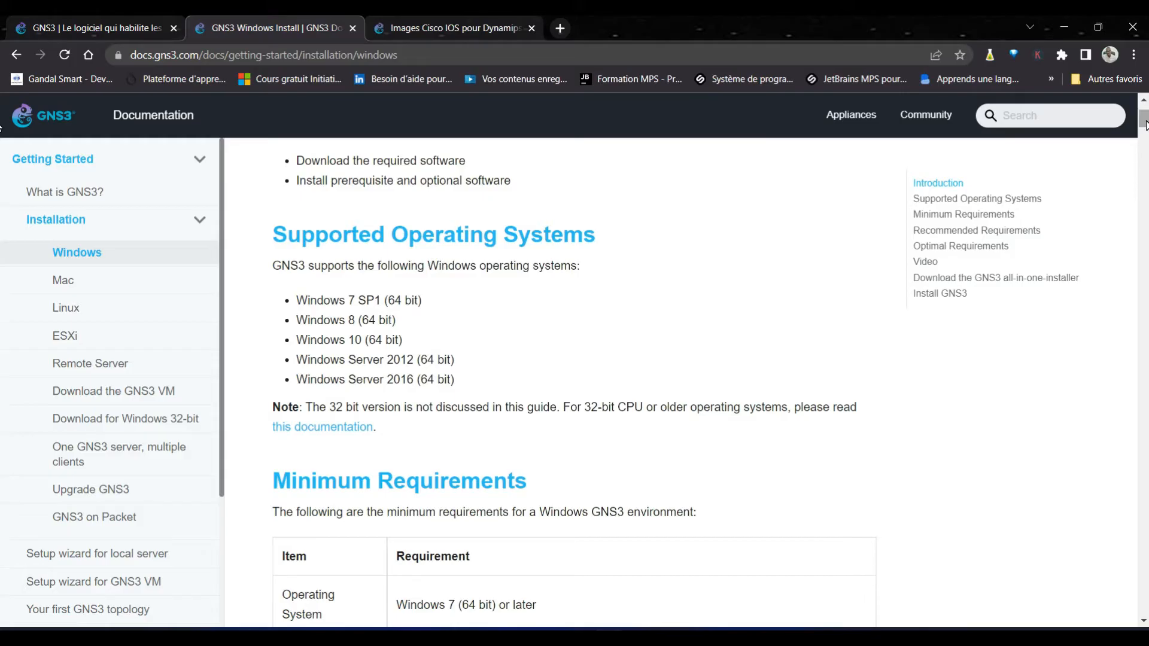
drag(1145, 124, 1144, 129)
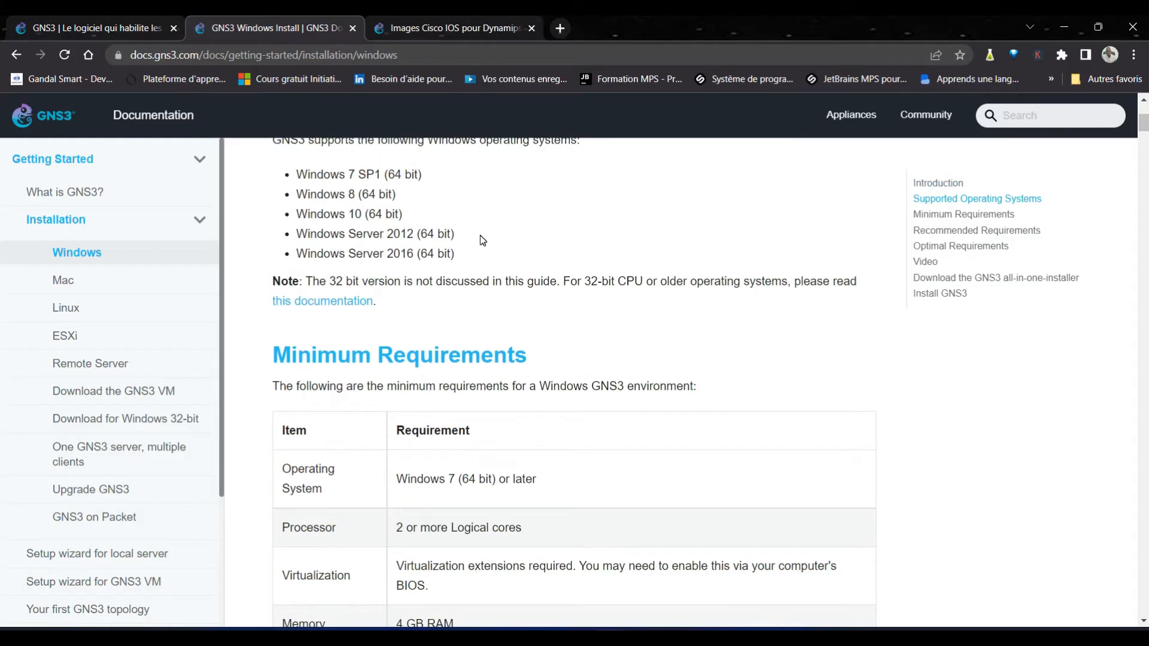
drag(1146, 134, 1145, 138)
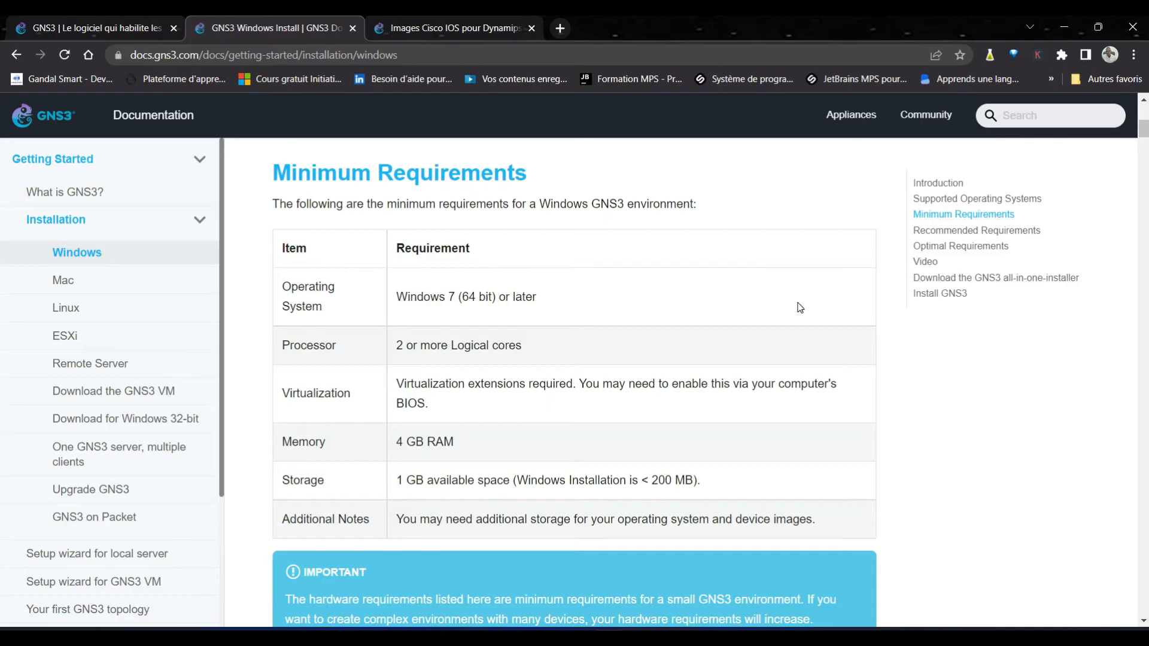
drag(1147, 136, 1148, 148)
scroll(1, 151, down, 3)
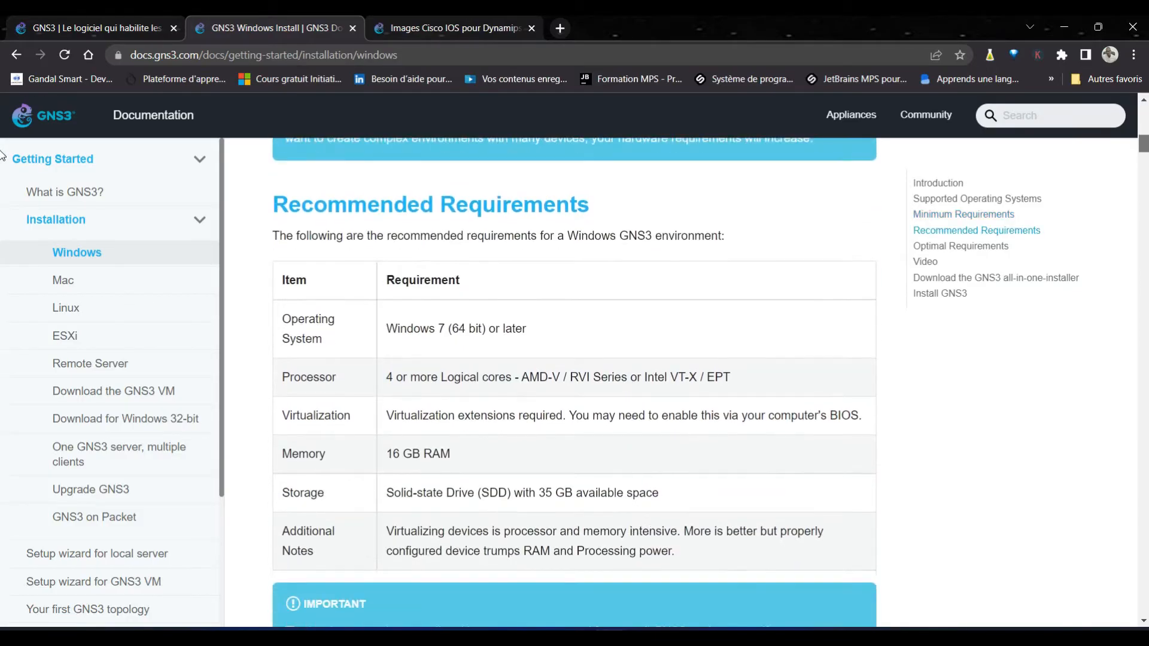
Step: From the gns3.com home page, go to the free download page and request the Windows installer
key(ctrl+shift+Tab)
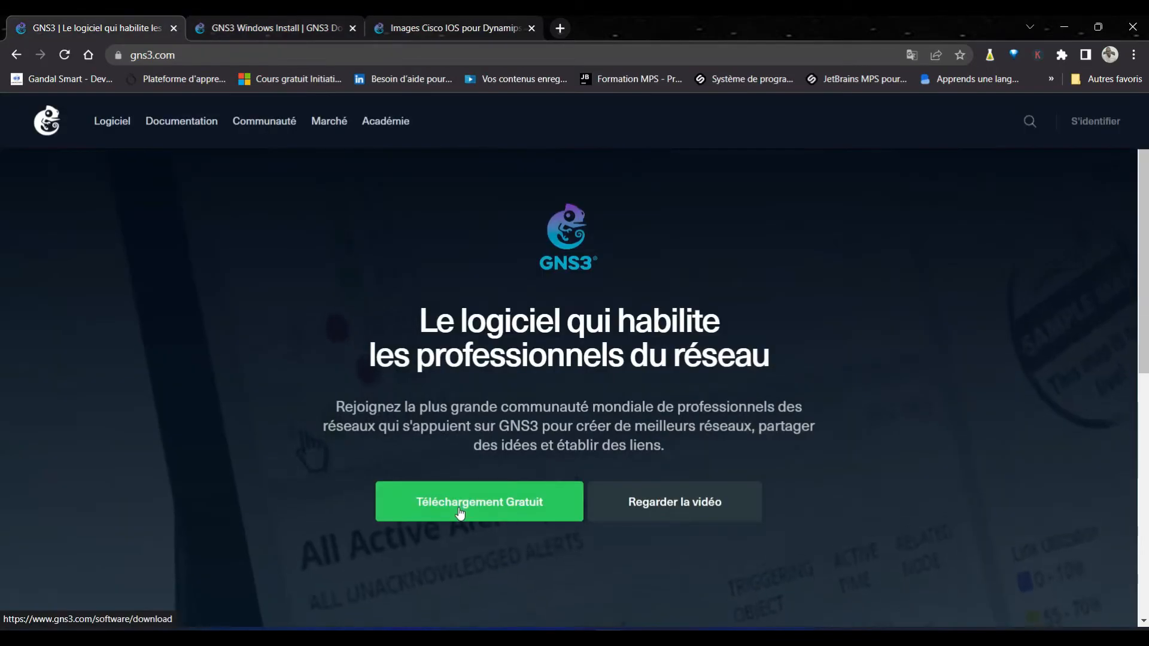
click(458, 507)
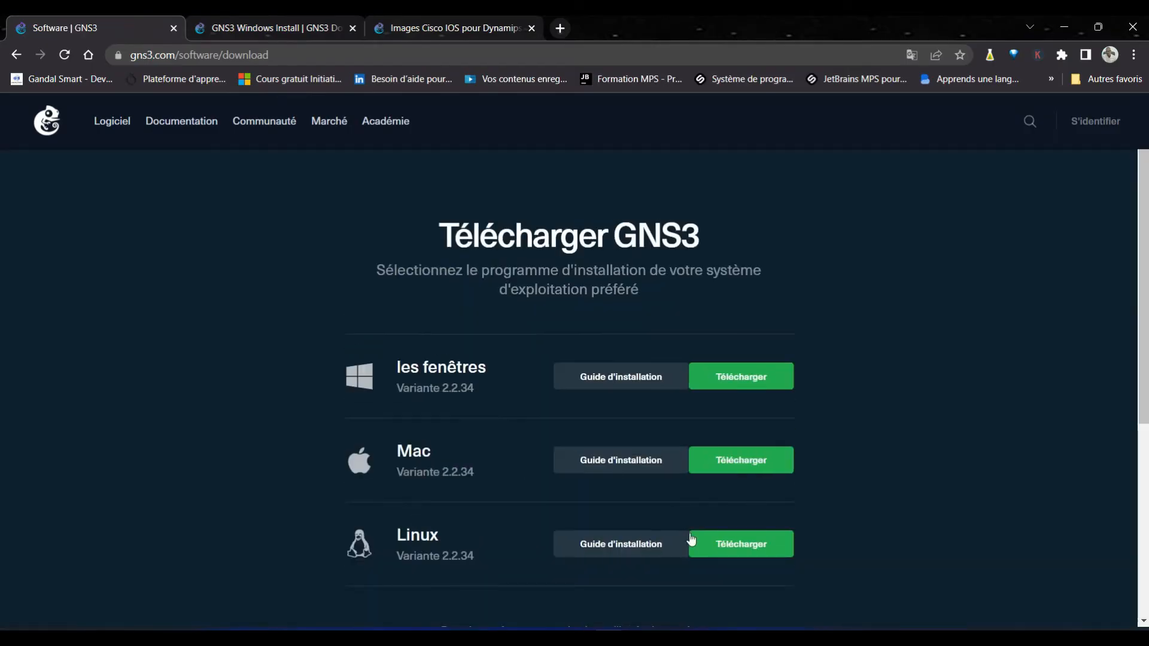
scroll(2, 344, down, 1)
scroll(1, 344, down, 1)
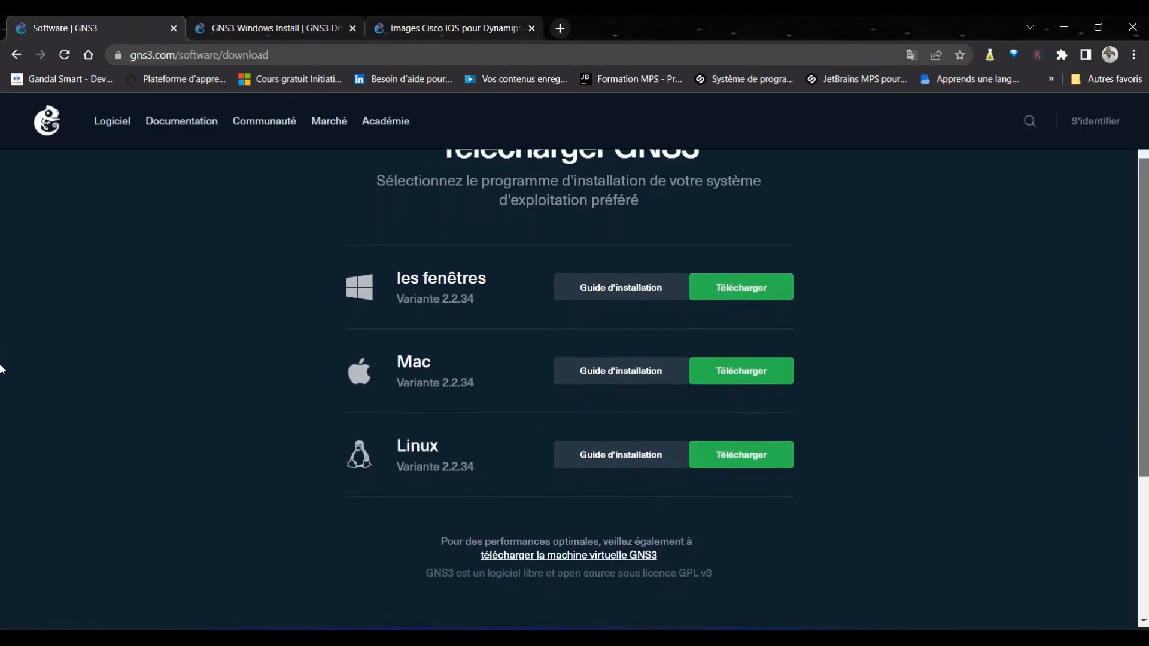
click(744, 292)
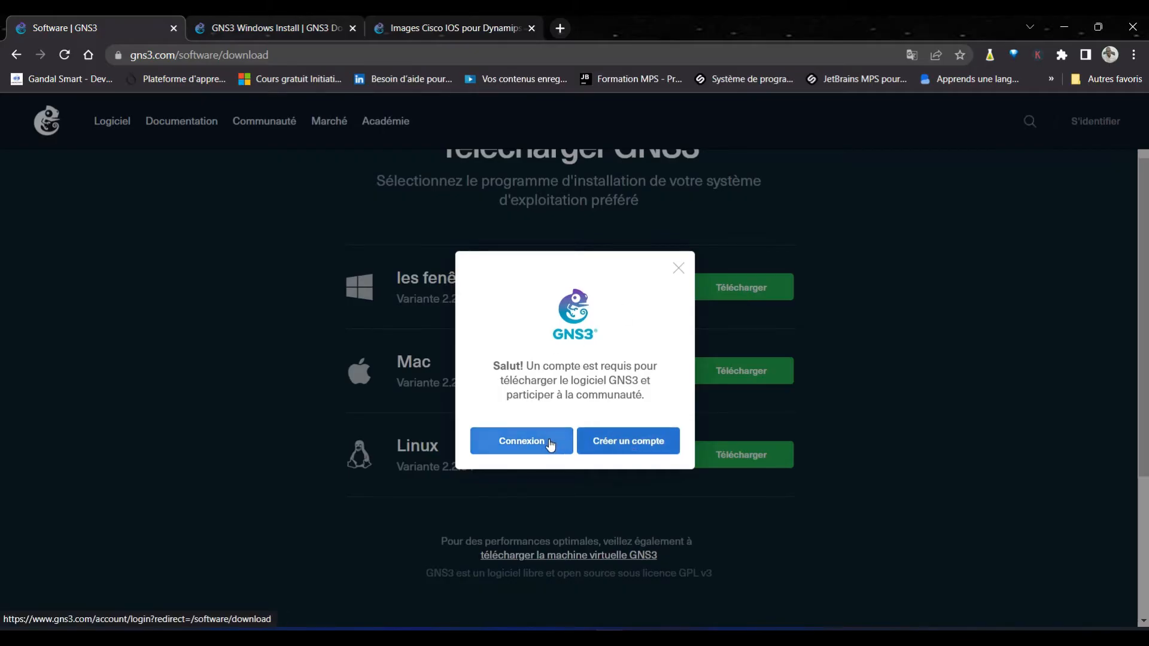
Step: Go to the account creation form and enter the first name, last name and e-mail initials
click(636, 452)
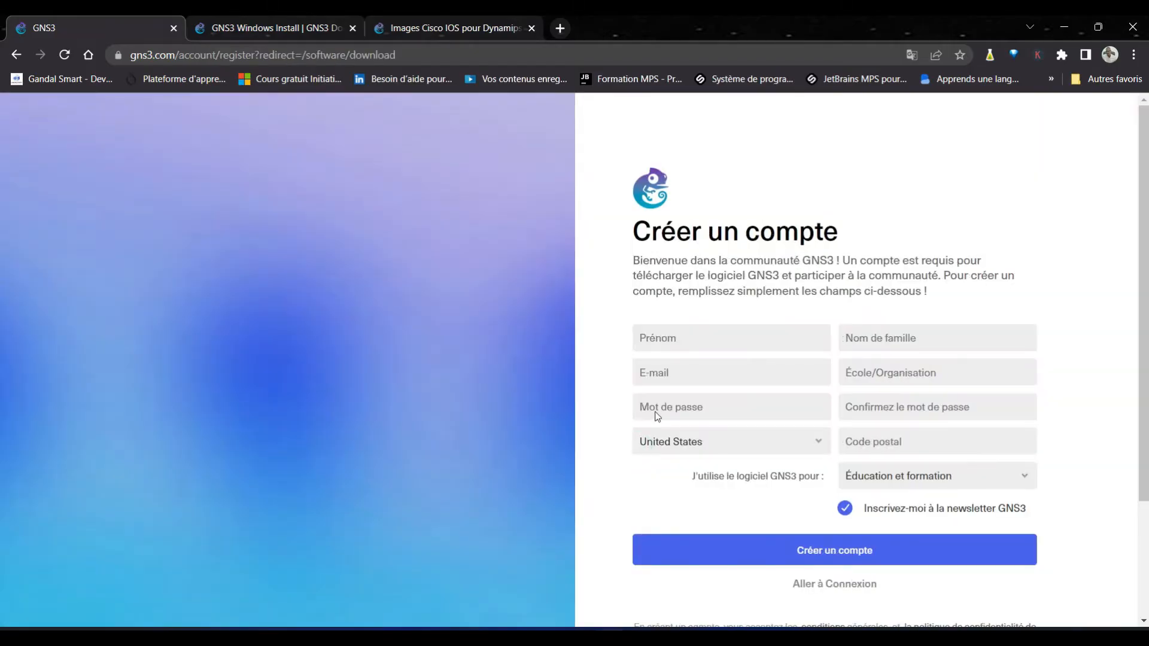
click(700, 342)
text(M)
click(876, 341)
text(D)
click(682, 372)
text(m)
key(BackSpace)
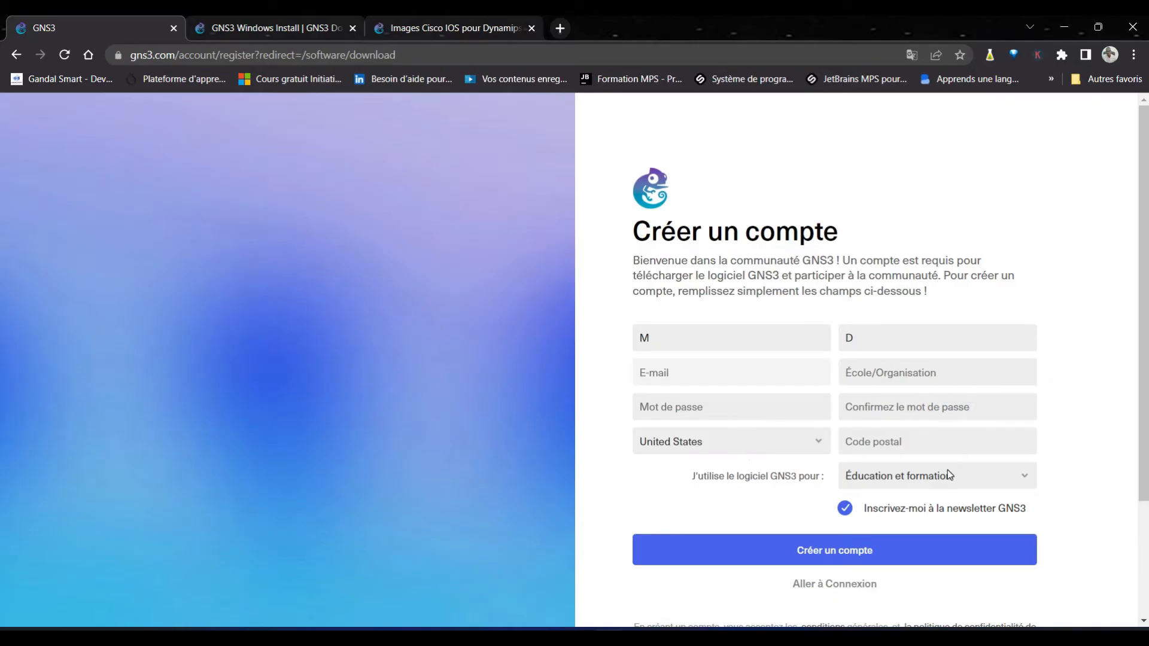
Step: Scroll through the registration form, then bring up File Explorer with Win+E
scroll(896, 472, down, 1)
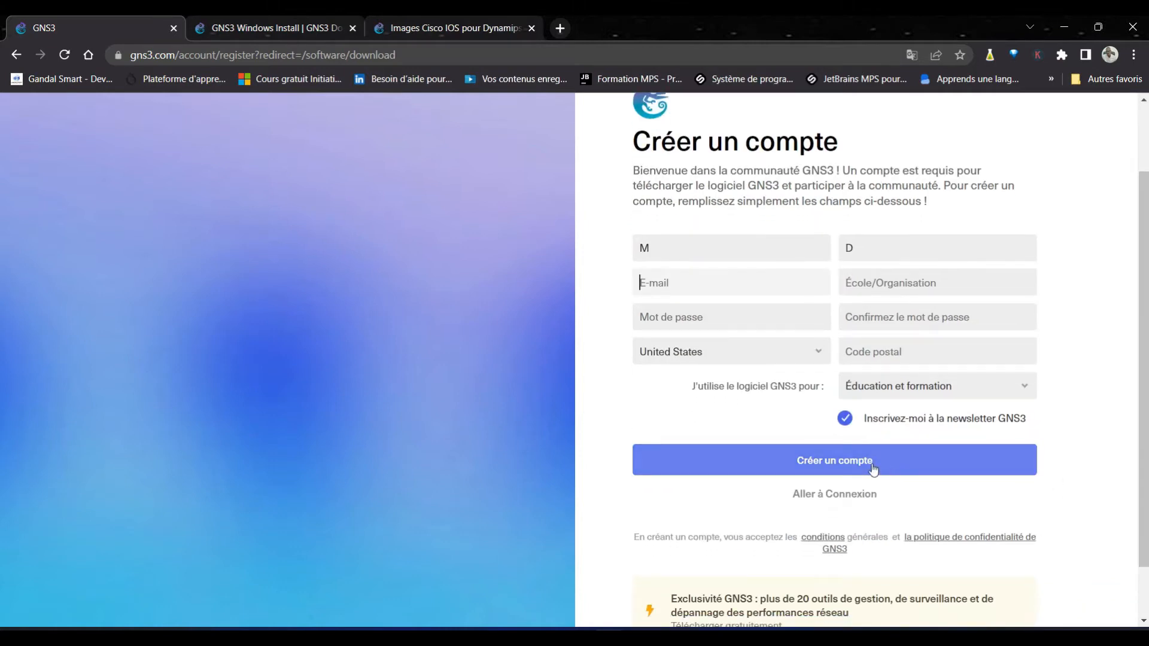
scroll(2, 534, down, 1)
scroll(2, 526, up, 2)
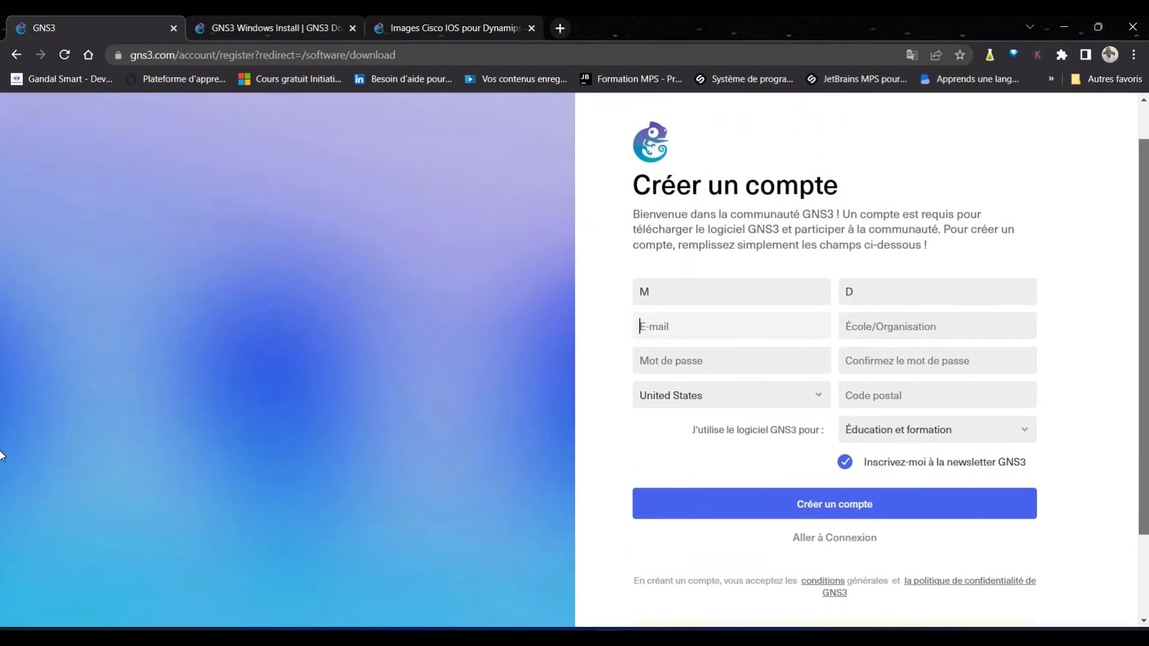
scroll(2, 455, up, 1)
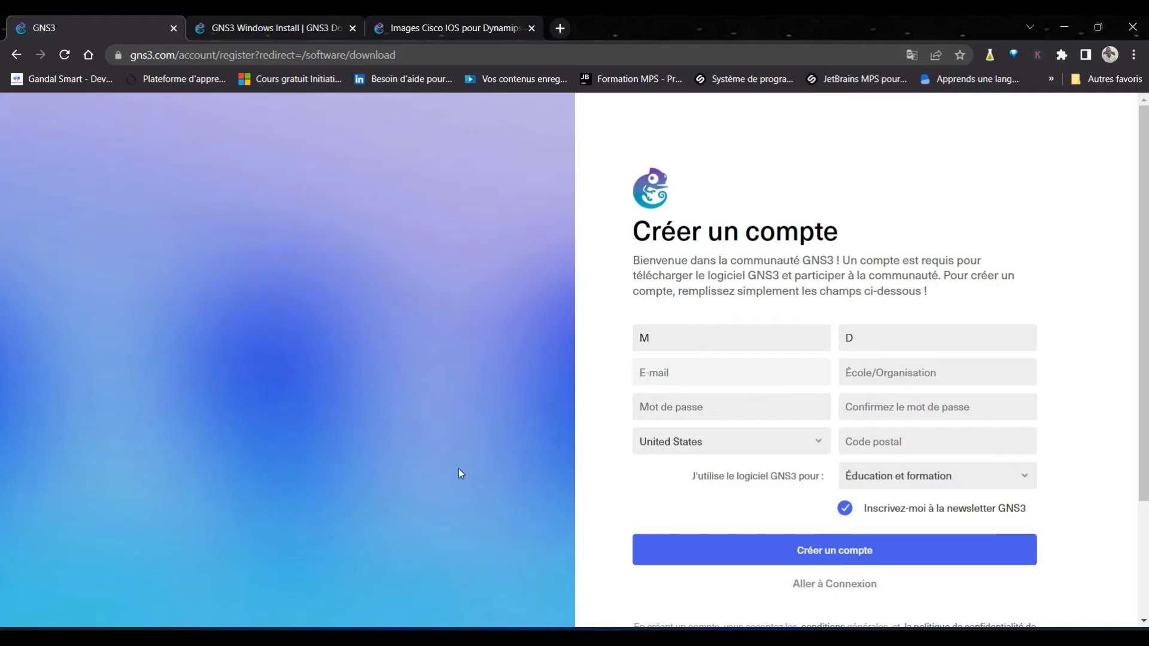
key(super+e)
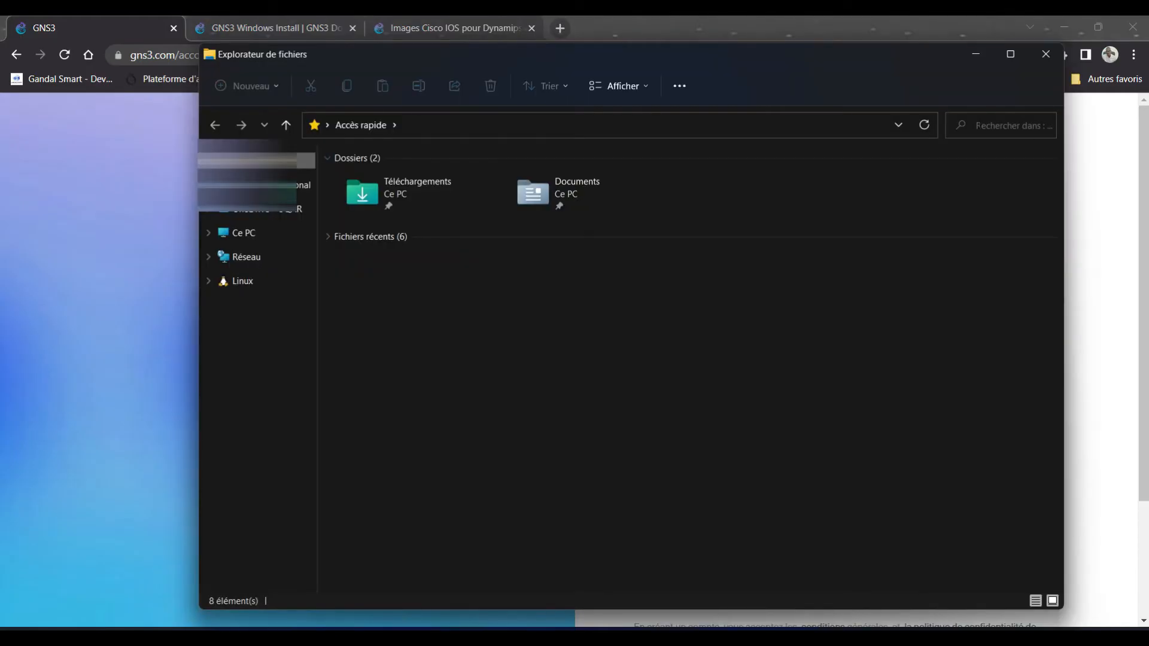
Step: Search the files for 'GN' to locate the GNS3 installer
click(978, 123)
text(GNS3)
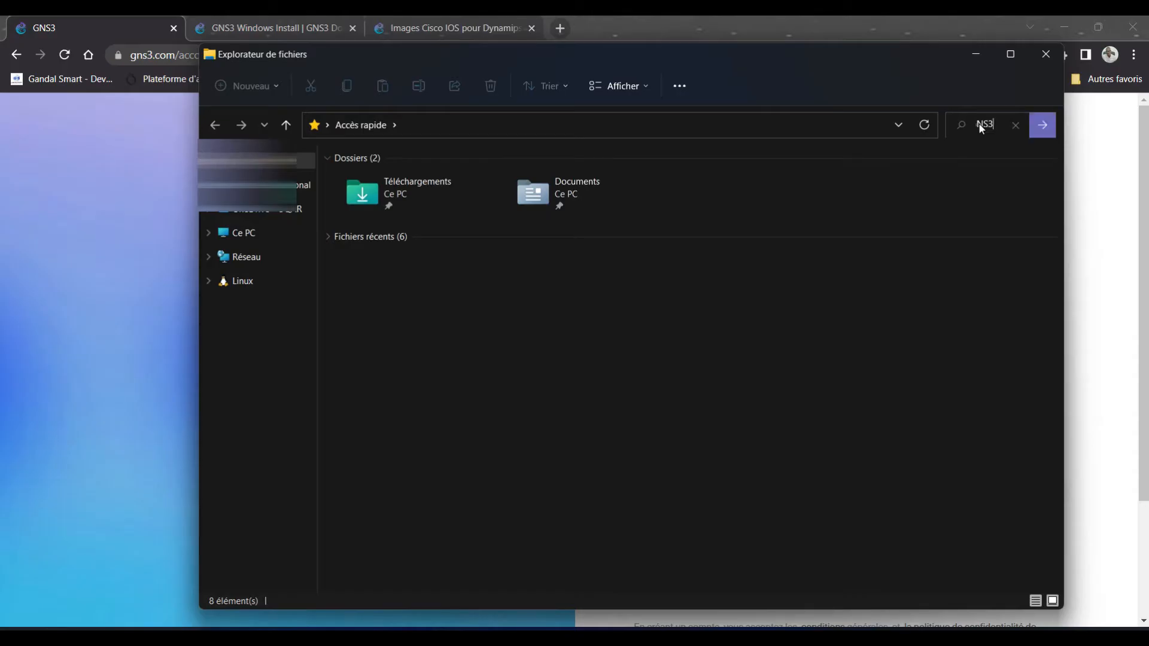
key(Return)
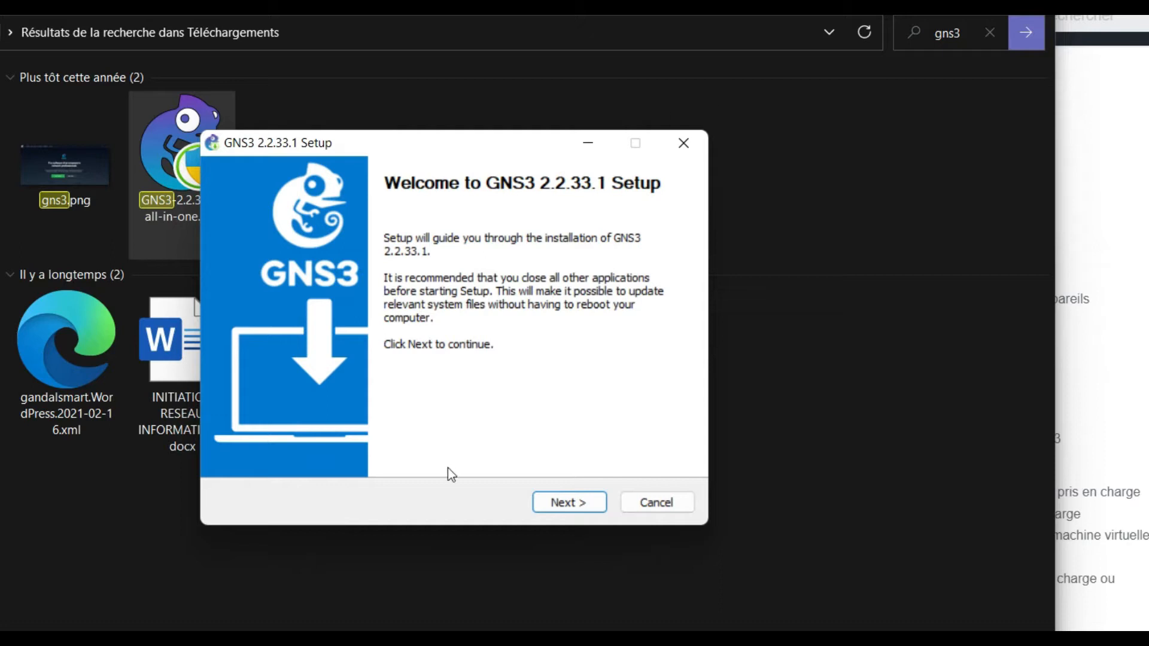
click(580, 505)
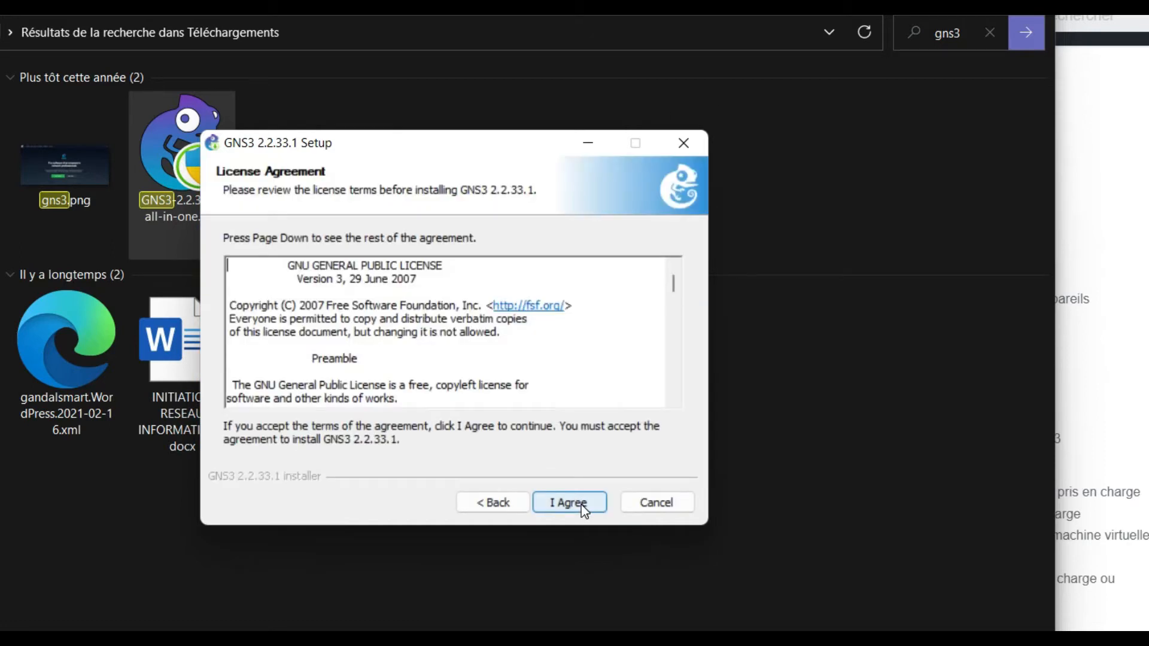
click(563, 506)
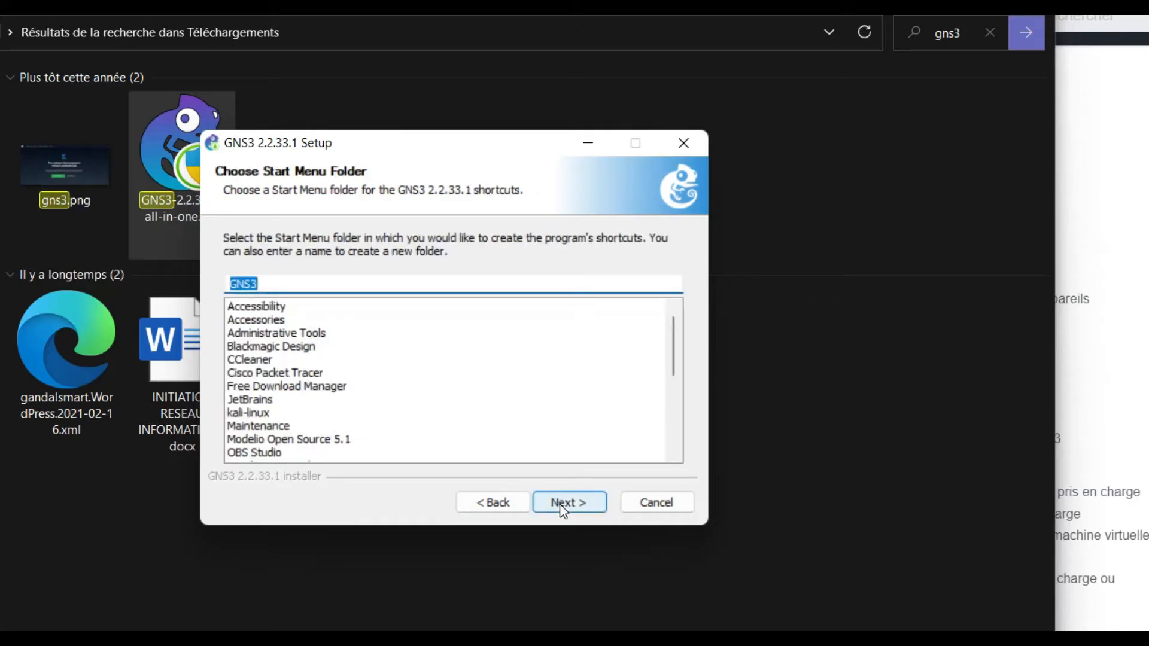
click(563, 506)
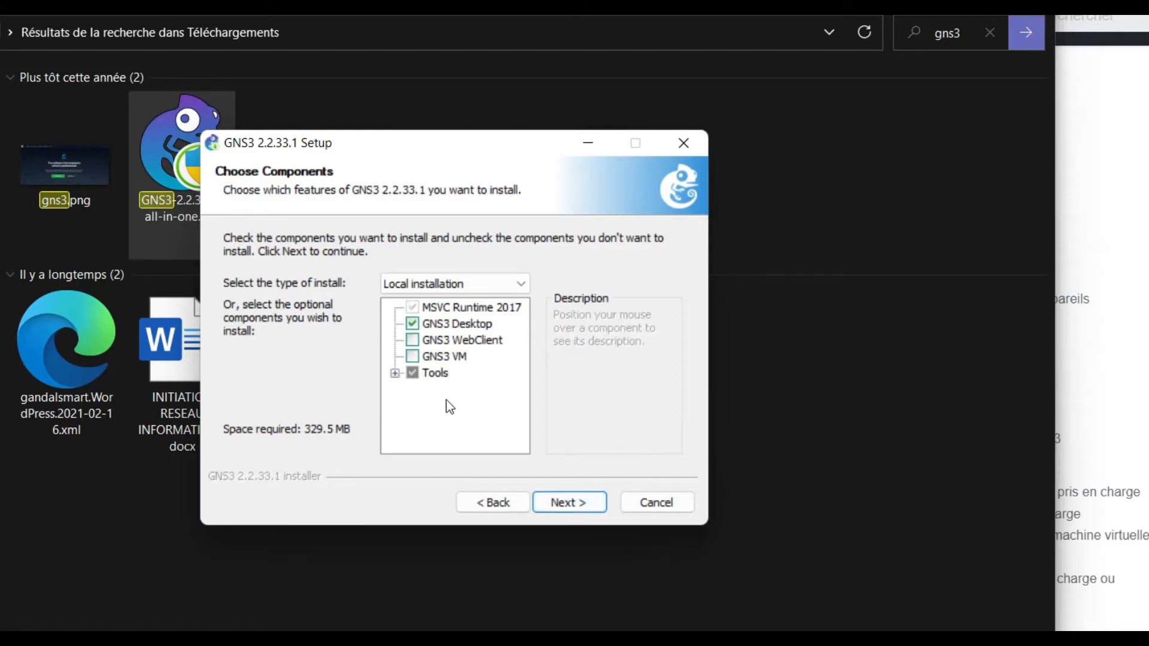
click(560, 510)
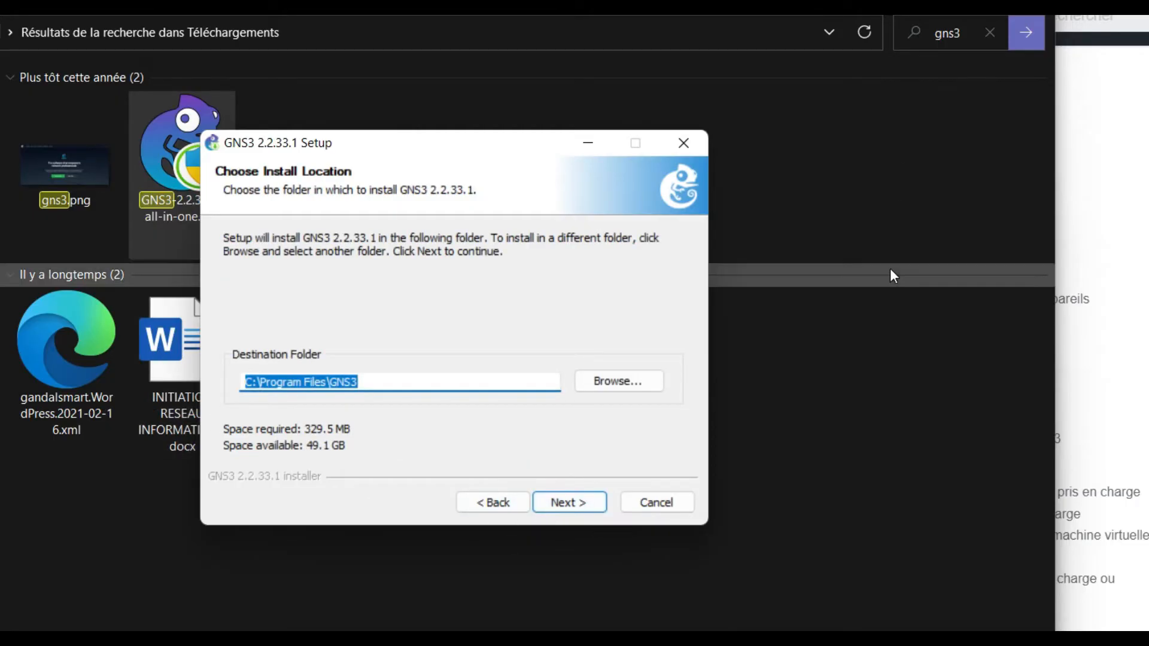
click(559, 504)
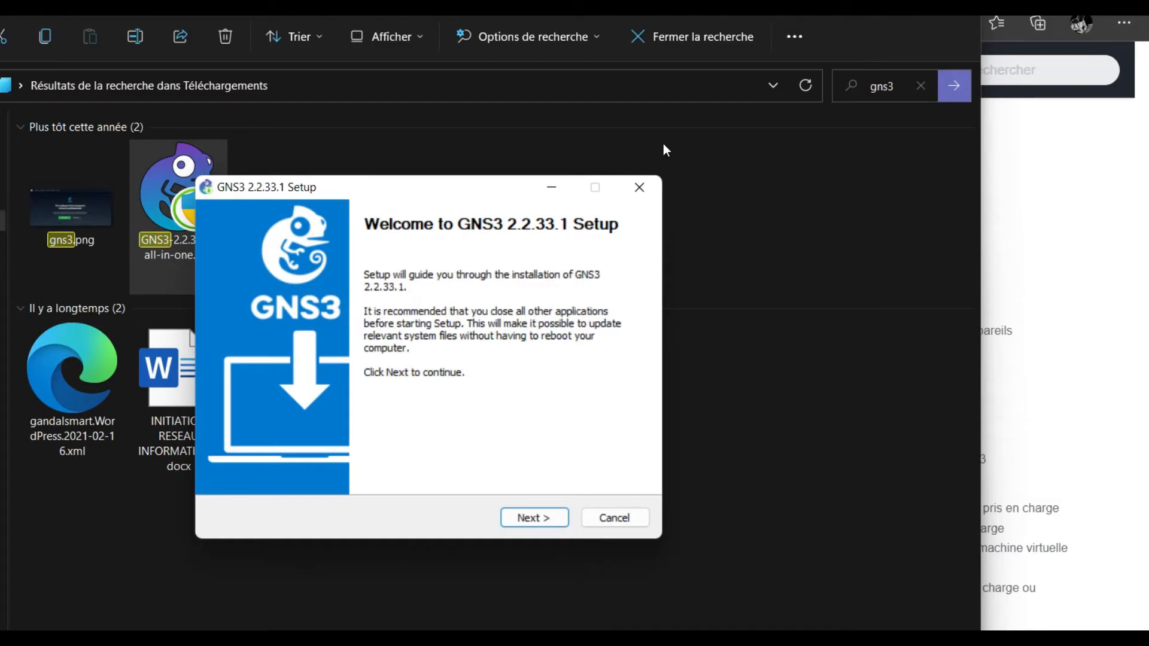
Step: Accept the GPL licence and default folder and components, and install into C:\Program Files\GNS3
click(544, 519)
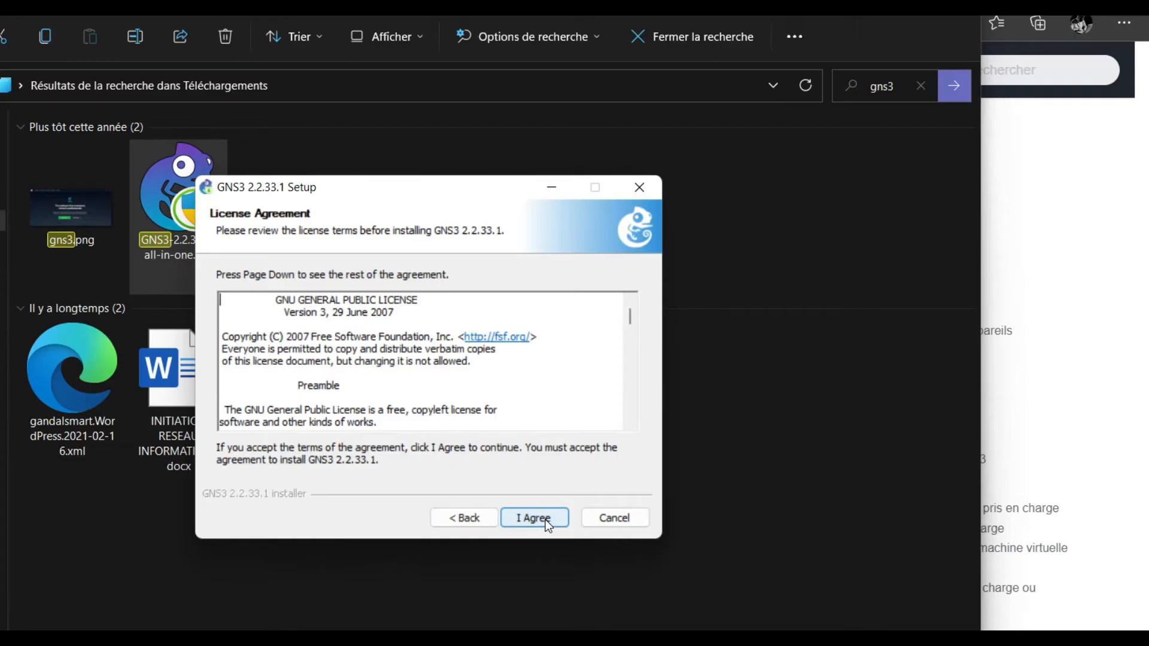
click(525, 519)
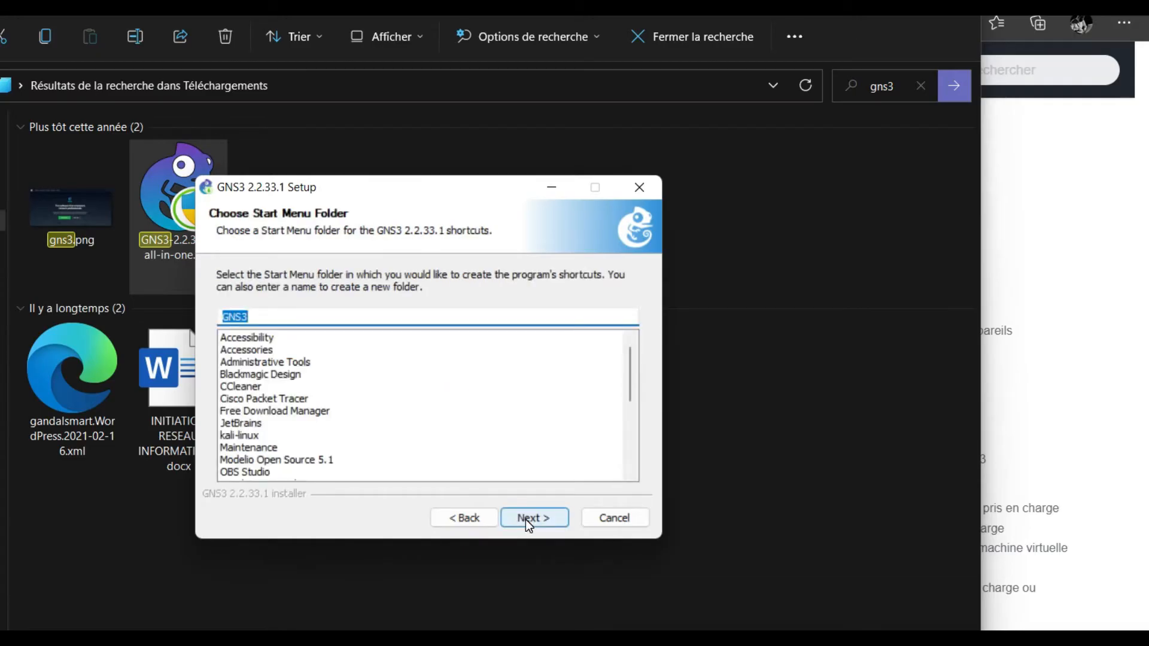
click(526, 519)
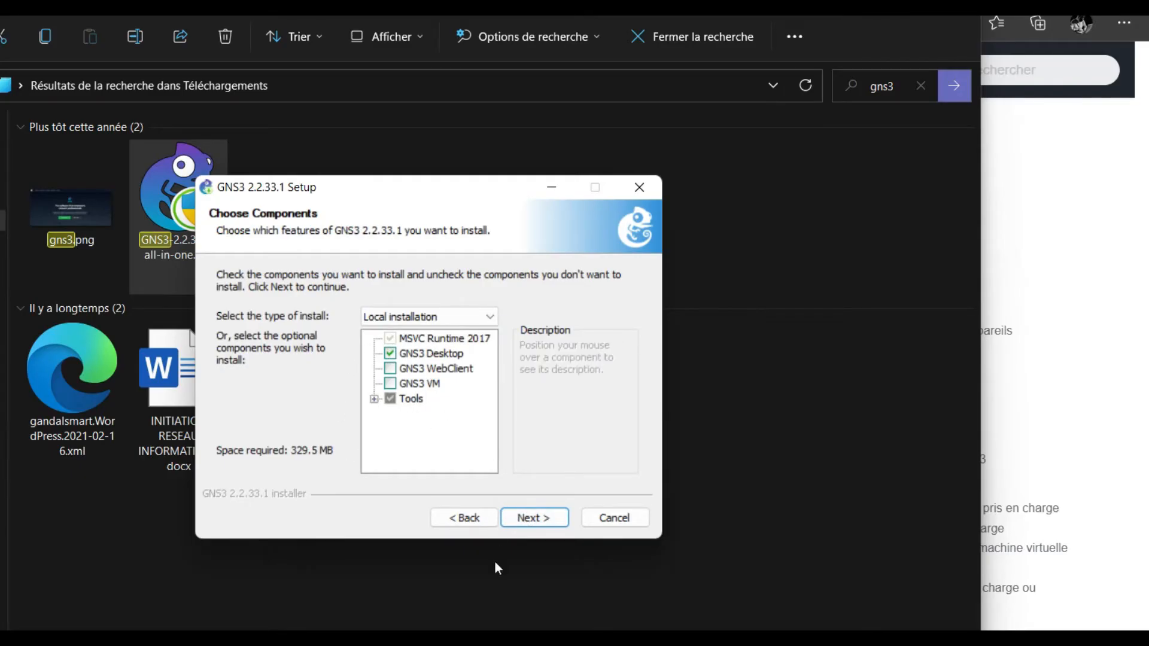
click(524, 520)
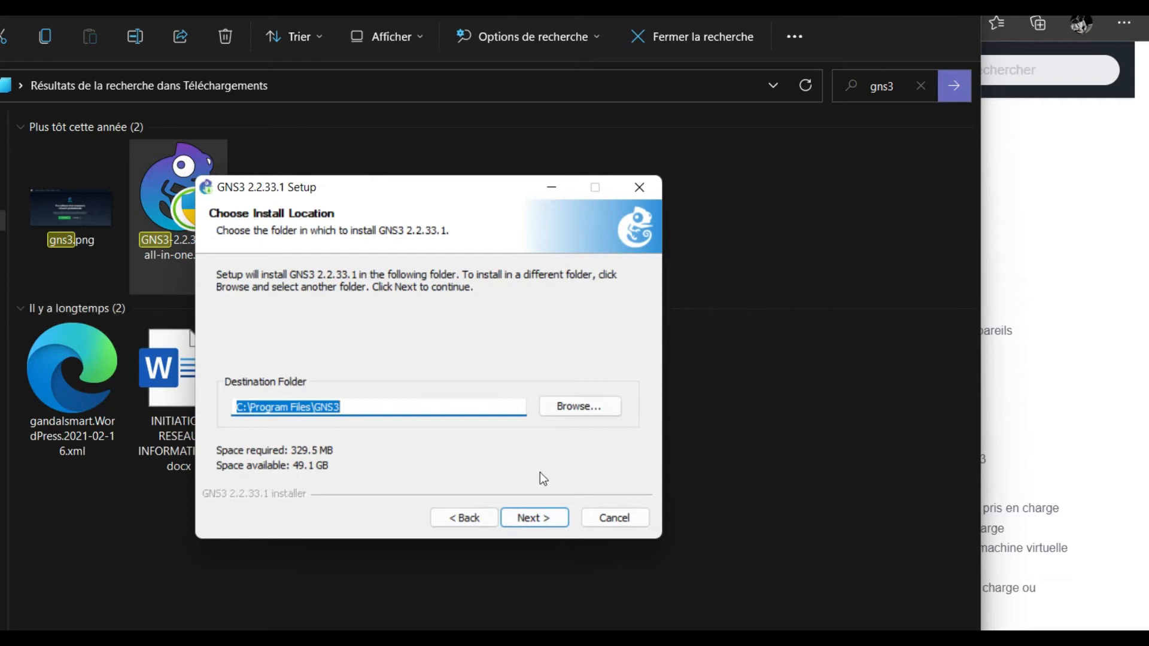
click(524, 519)
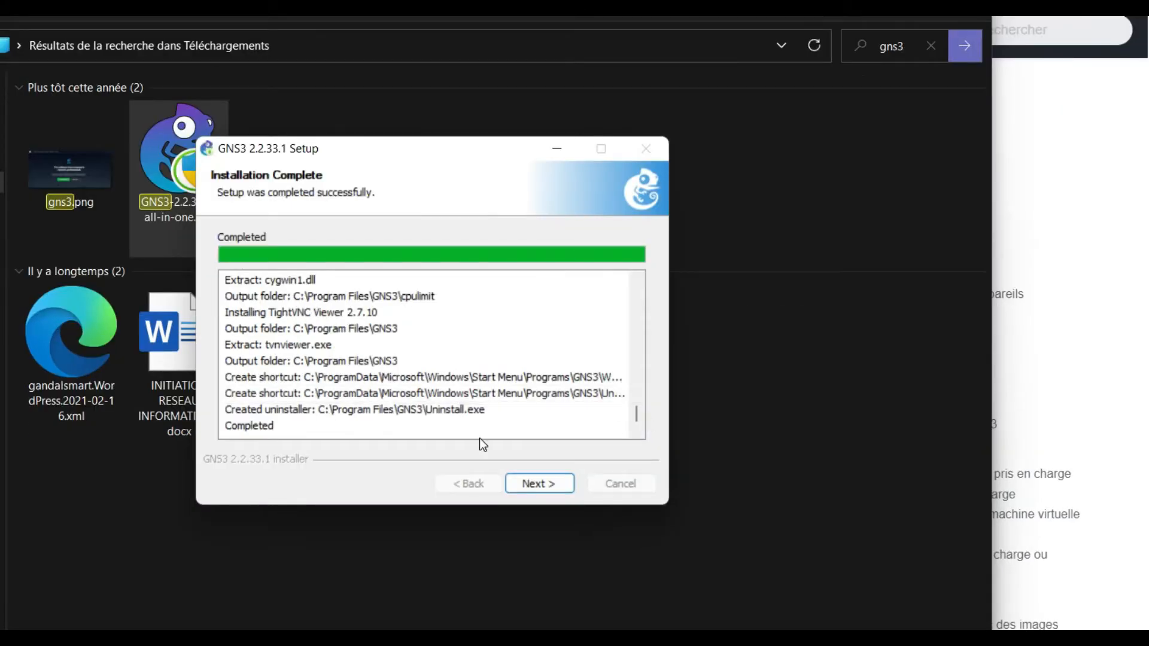
Step: Finish the installation, declining the free Solarwinds toolset licence
click(538, 484)
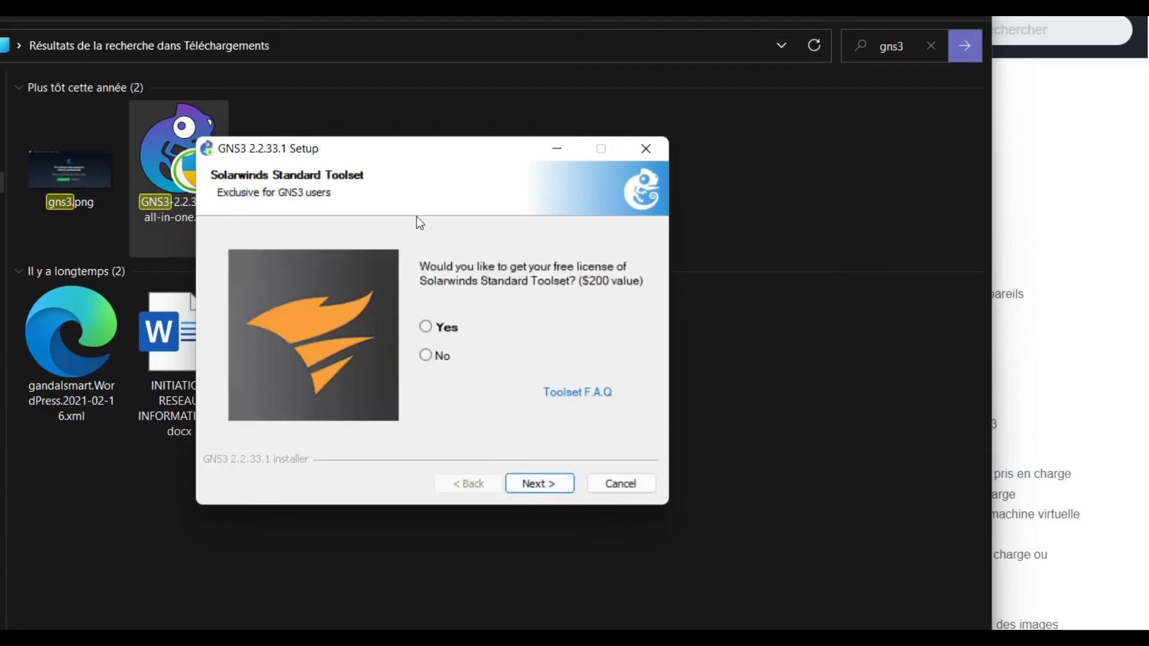
click(426, 356)
click(530, 484)
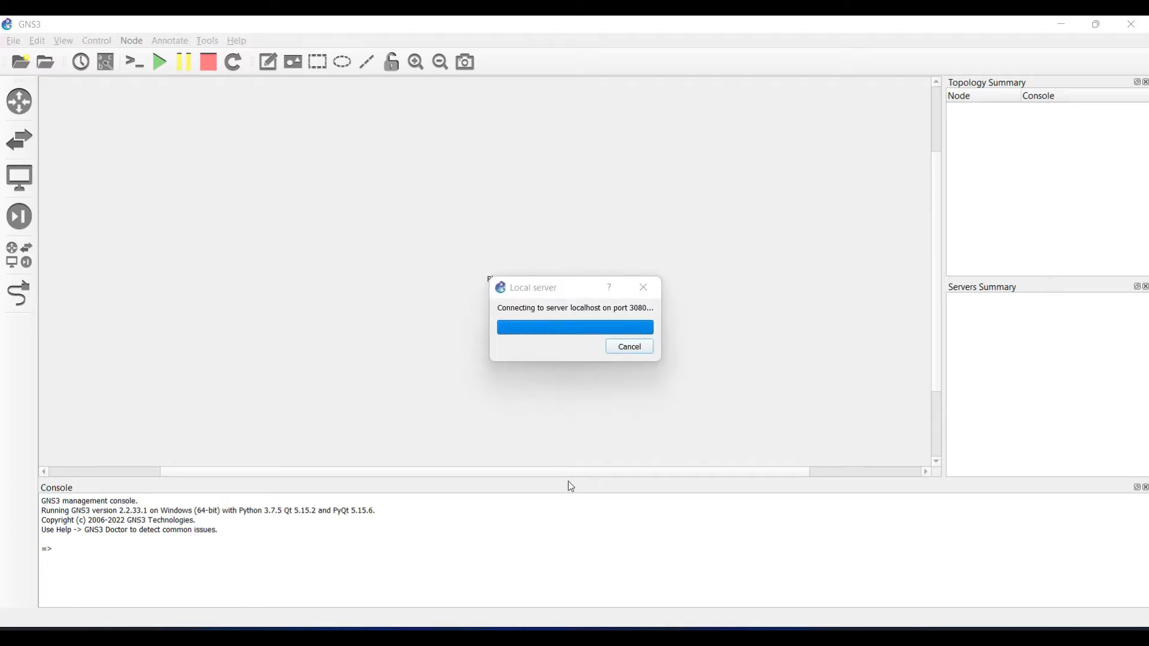
Step: Dismiss the new-project dialog and the newer-version prompt, then close GNS3 and its local server
drag(540, 213, 514, 208)
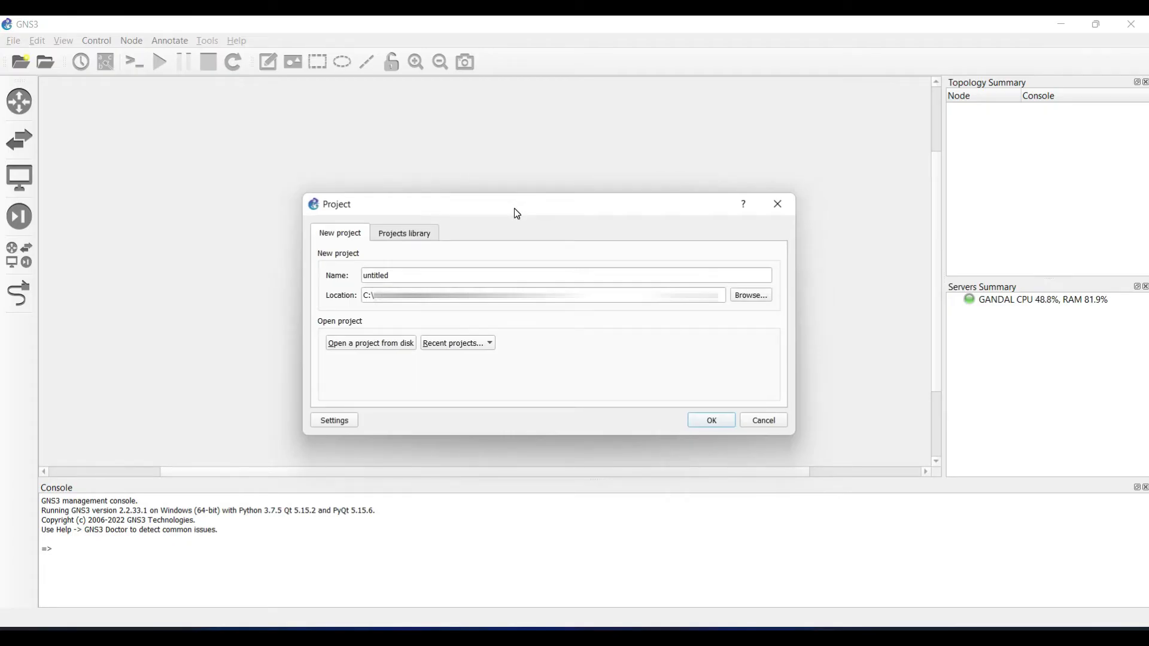
click(778, 204)
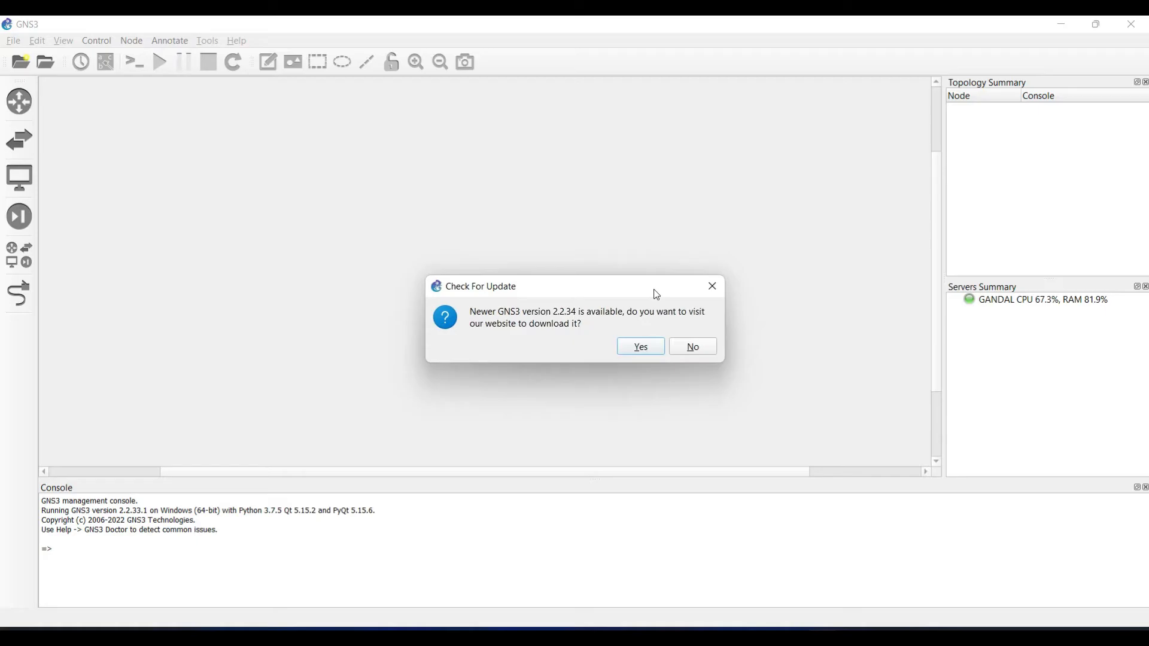
click(686, 349)
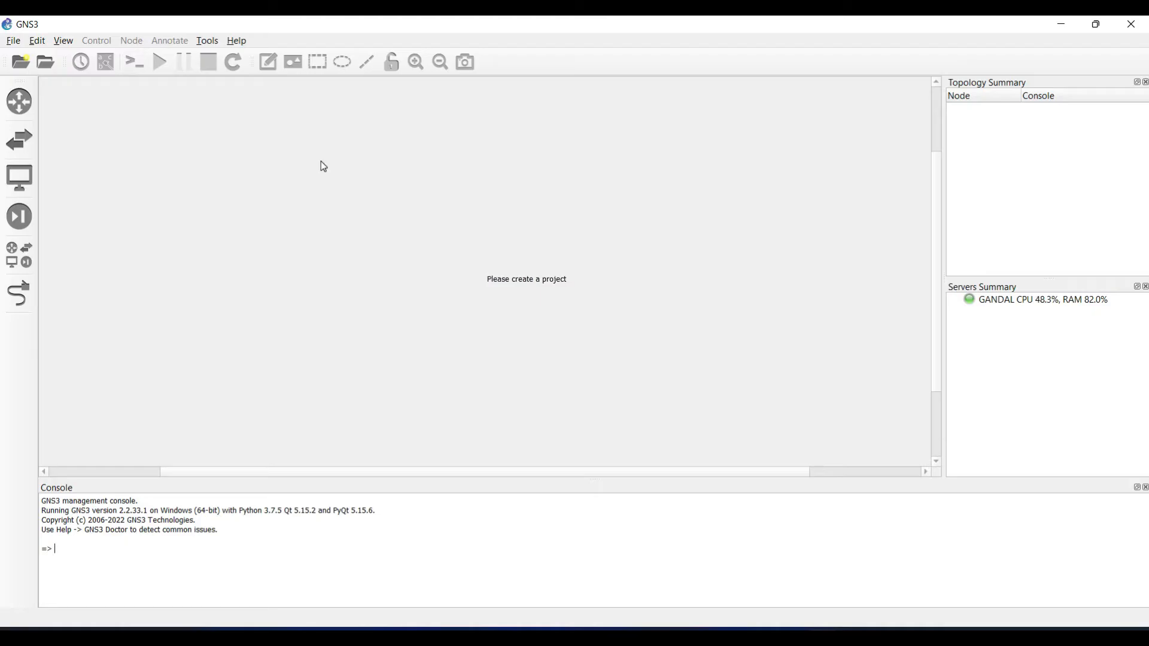
click(1131, 24)
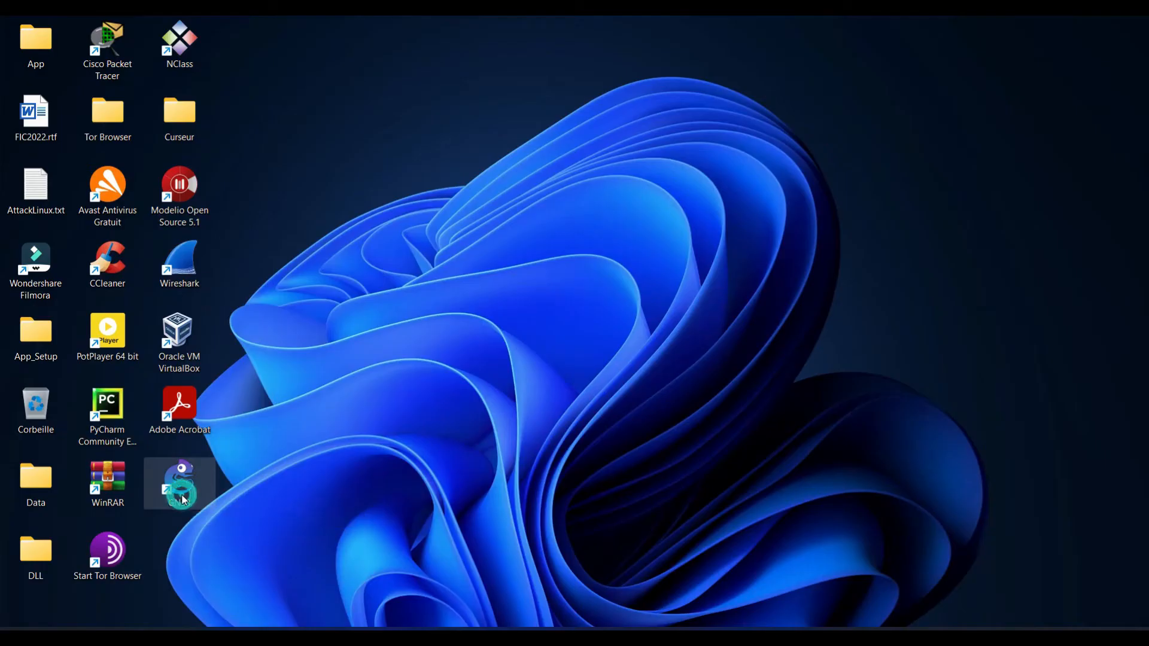
Step: Relaunch GNS3 from the desktop and create the ProjetNetworks project
double_click(181, 485)
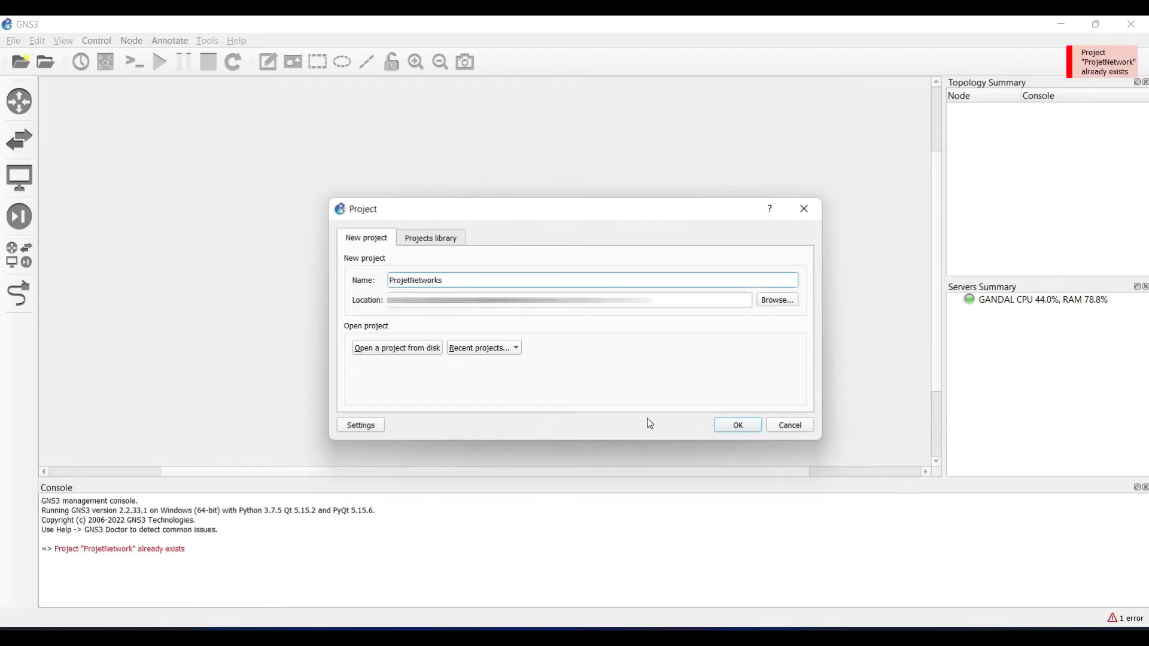
click(738, 426)
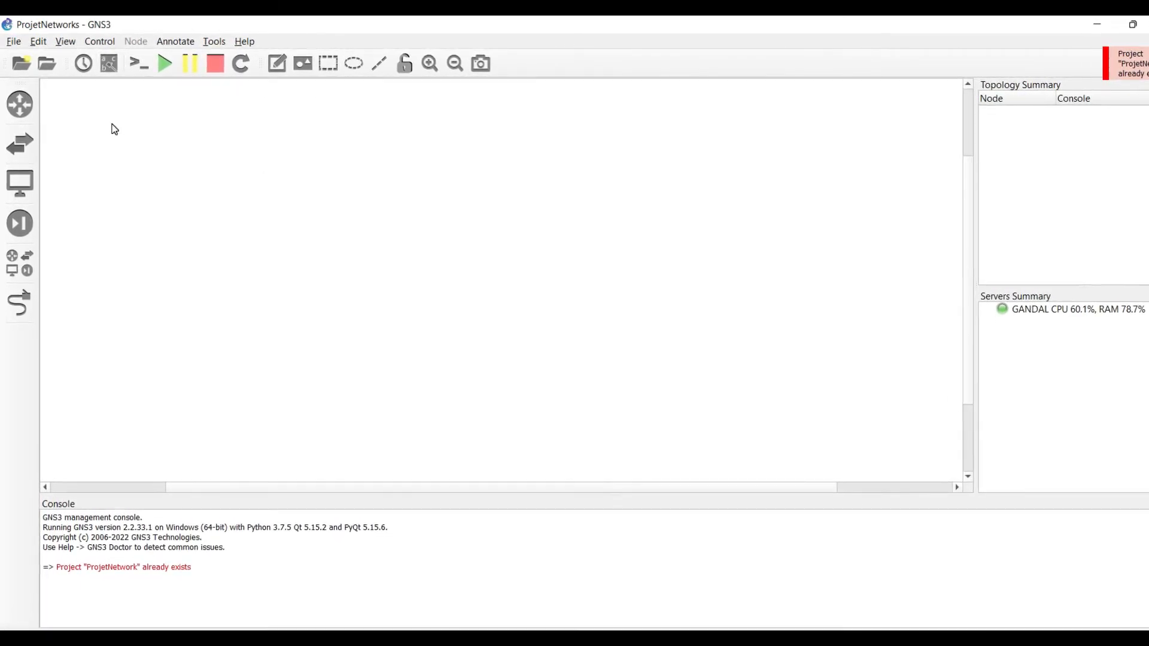
Step: Browse the Routers, Switches, End Devices, Security Devices and All Devices templates, enable link mode, and return to Routers
click(24, 103)
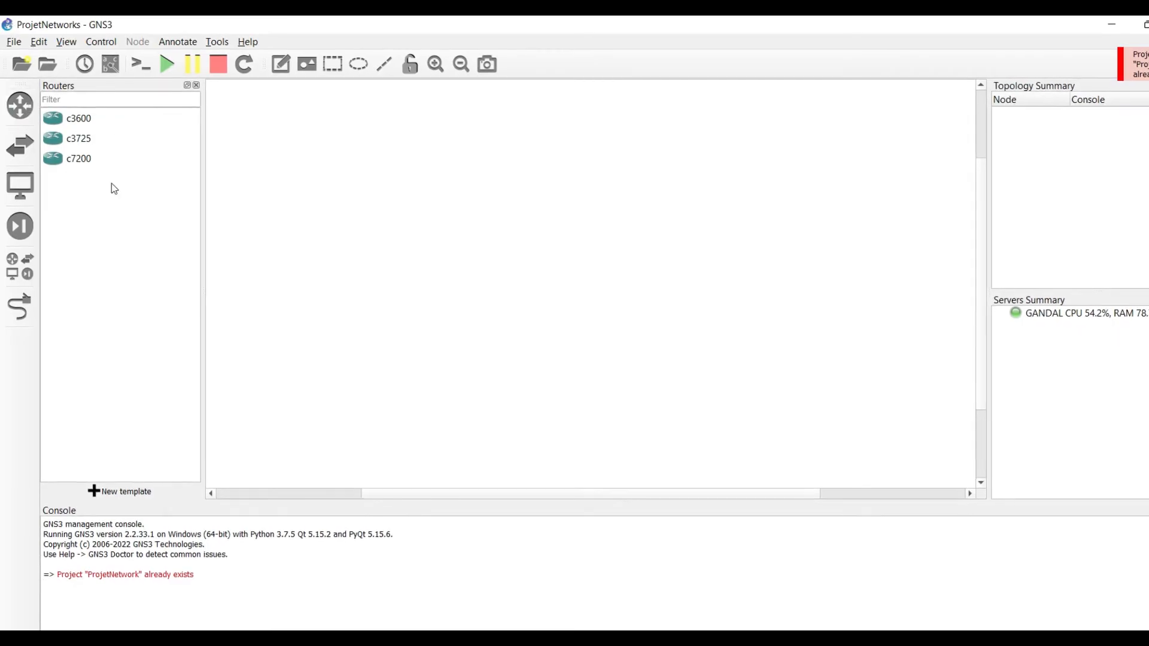
click(20, 148)
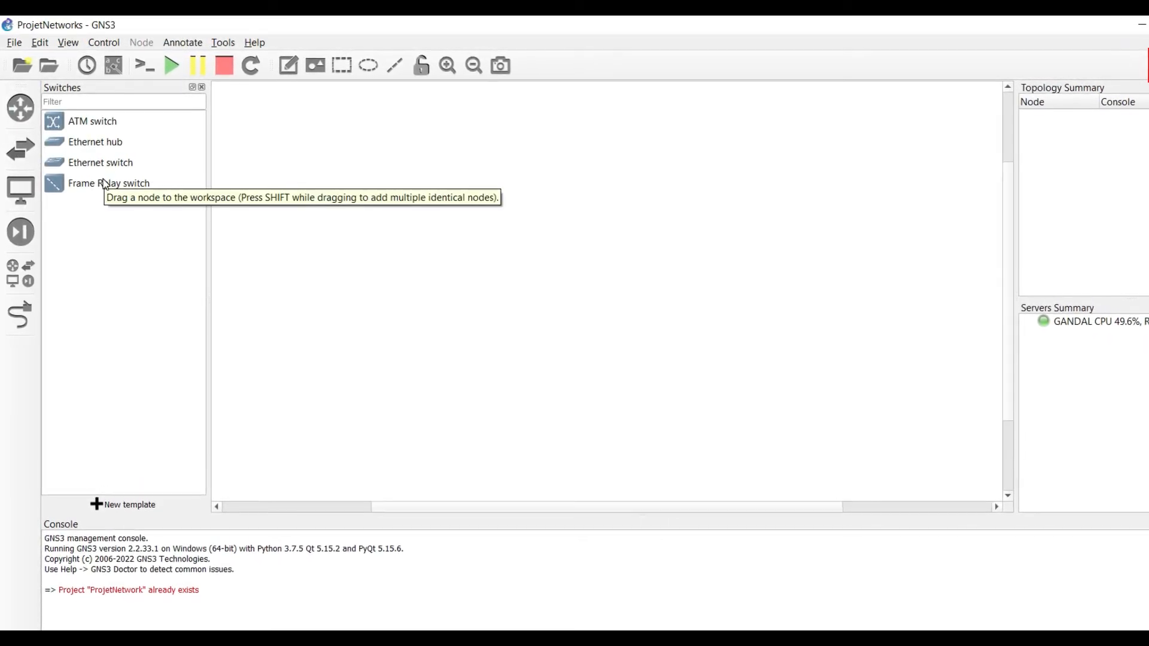
click(29, 193)
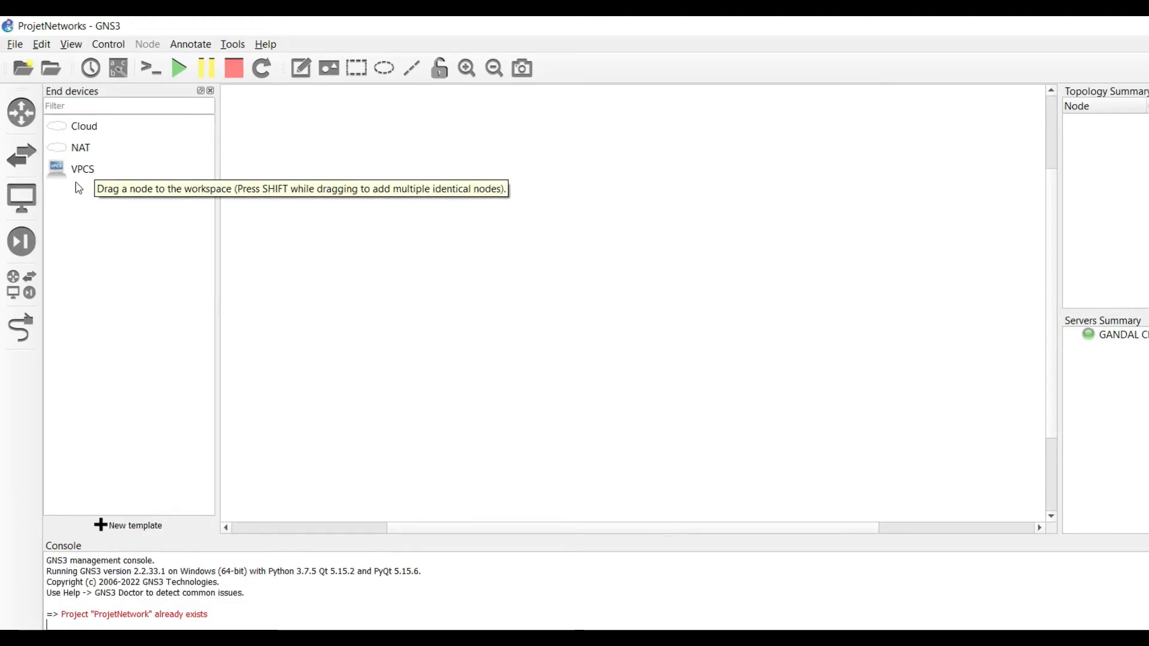
click(21, 242)
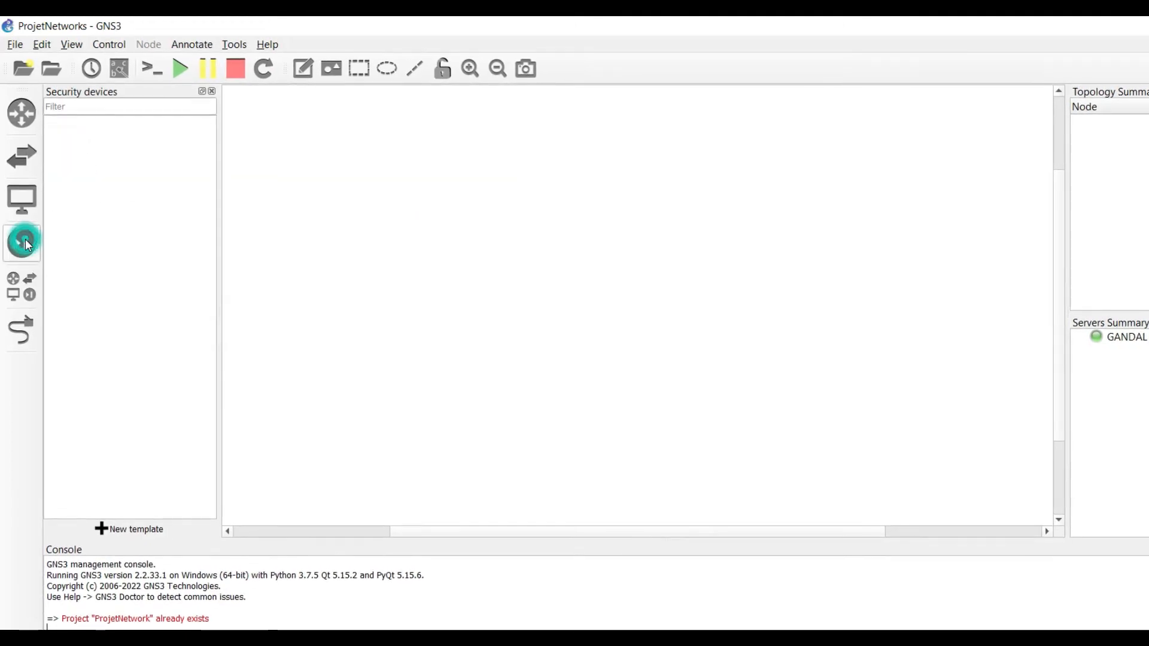
click(20, 283)
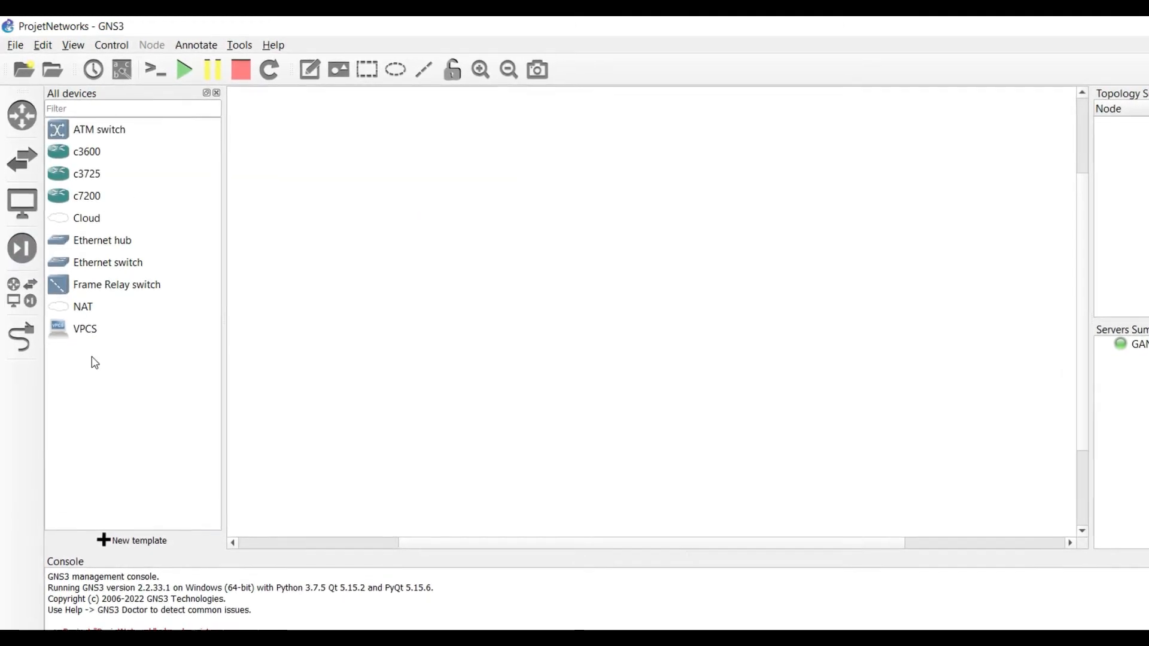
click(24, 344)
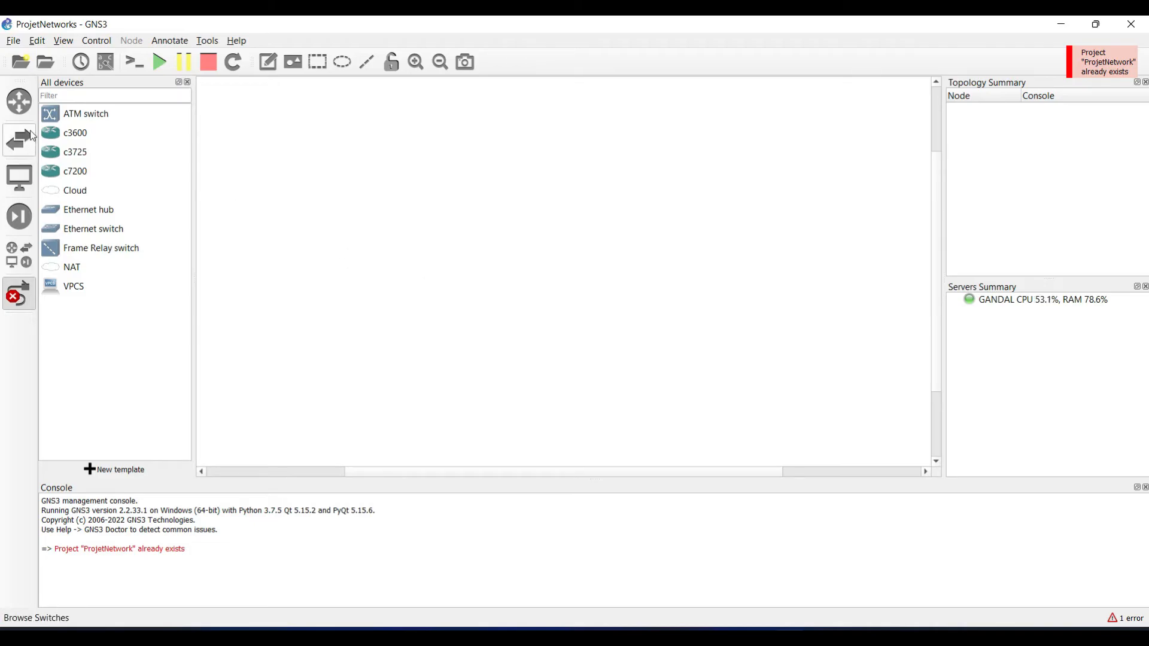
click(19, 106)
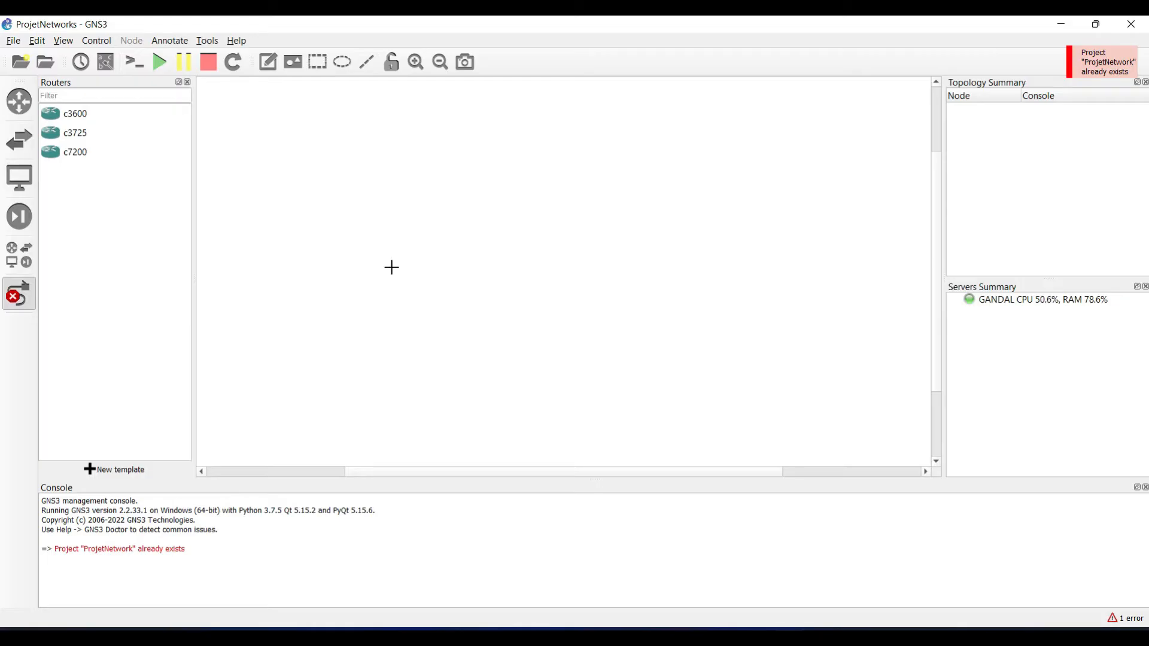
Step: Place two VPCS PCs, PC1 and PC2, on the canvas from End Devices
click(17, 206)
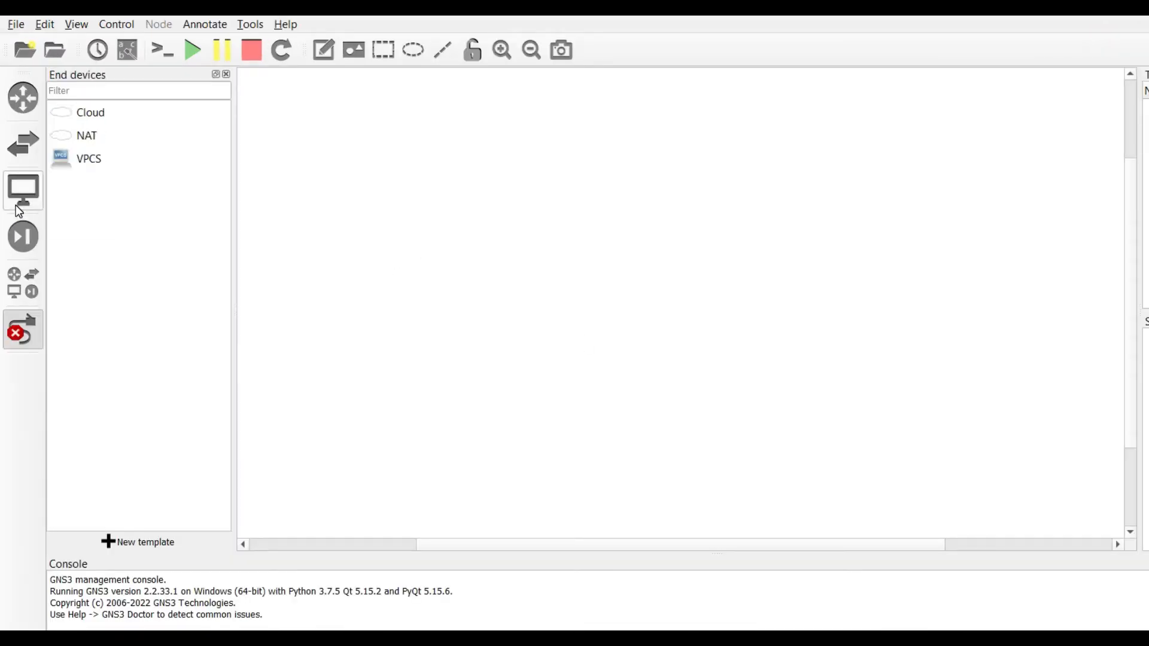
click(102, 161)
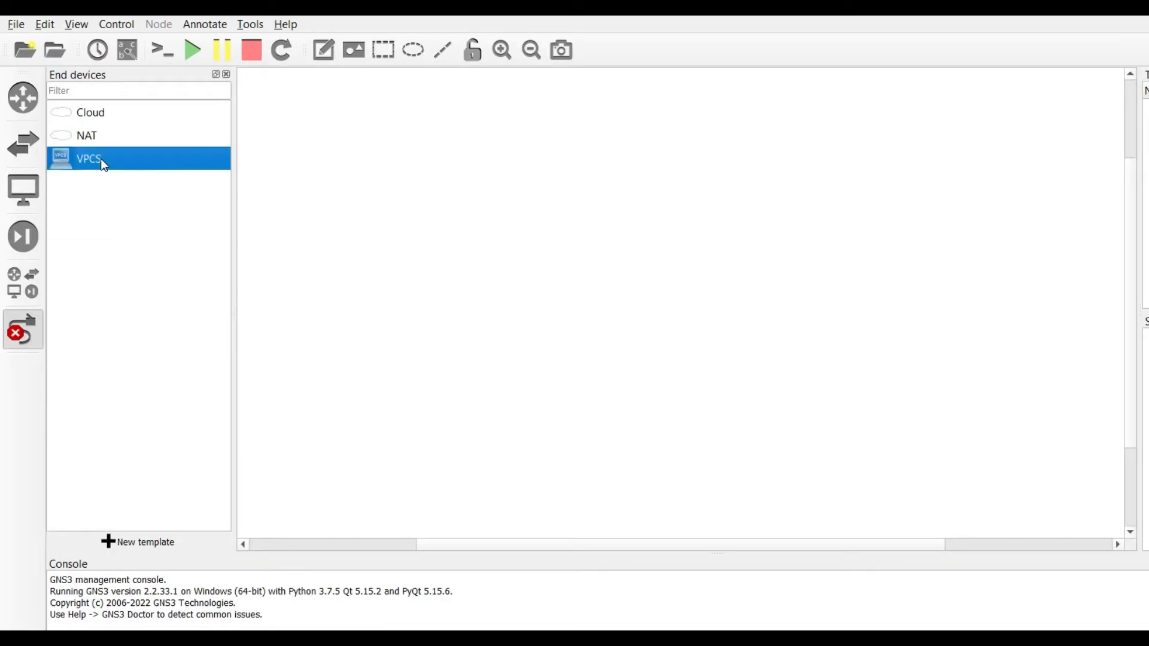
click(479, 257)
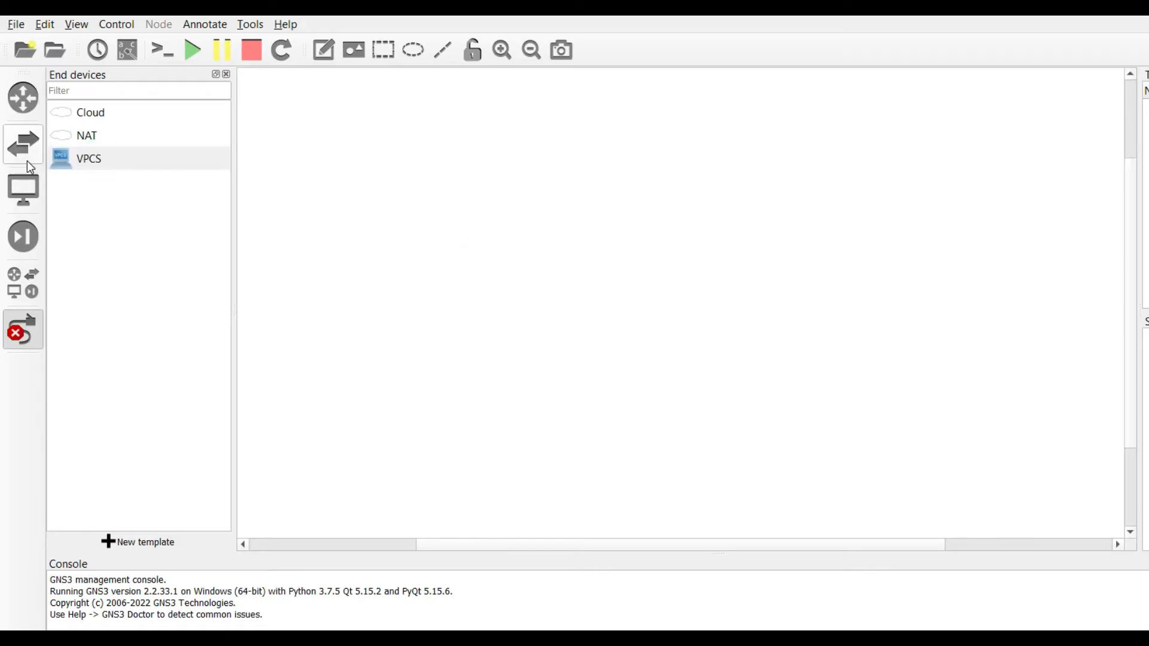
drag(78, 169, 457, 282)
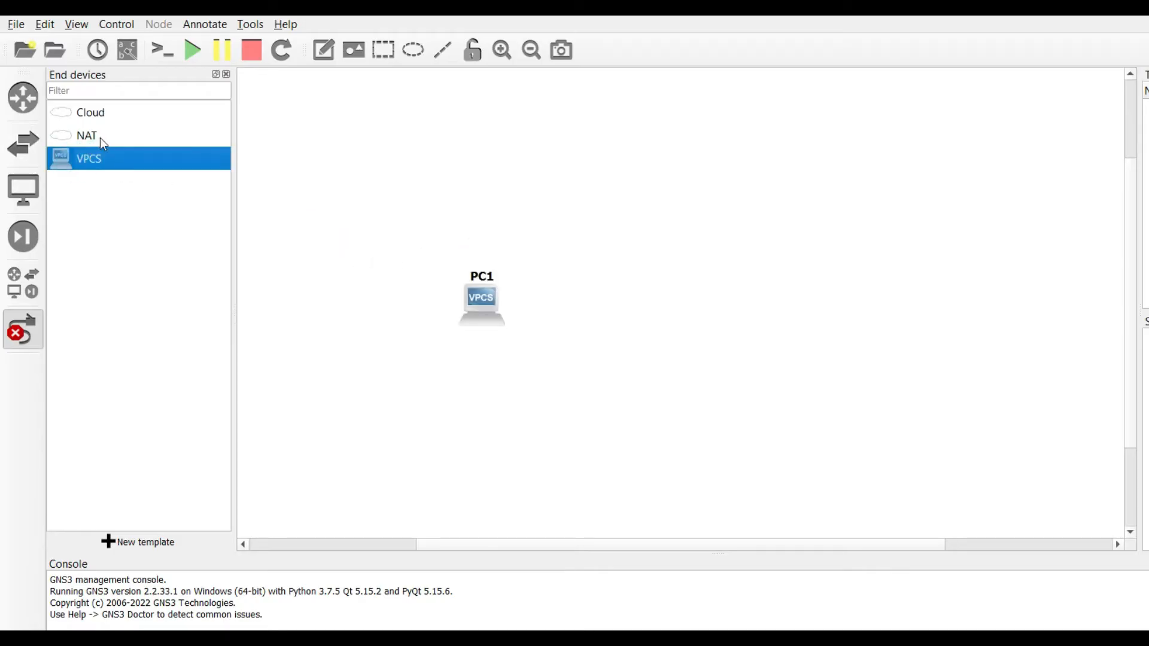
drag(89, 158, 972, 285)
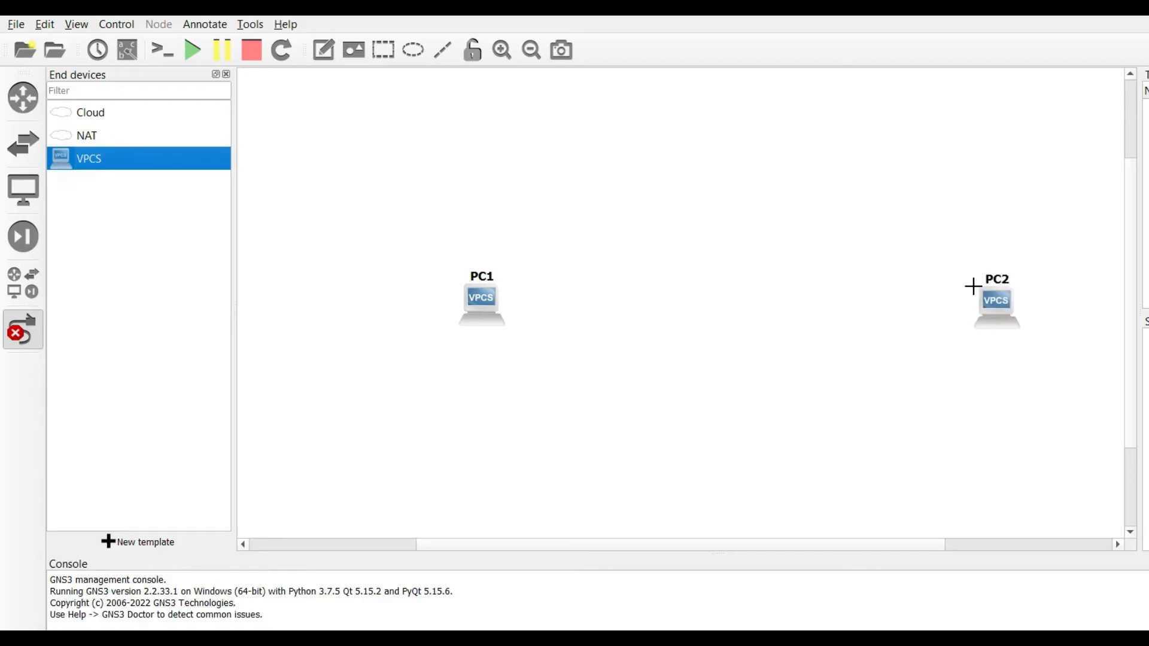
Step: Add an Ethernet switch and a c7200 router above it, then begin a link from PC1
click(24, 160)
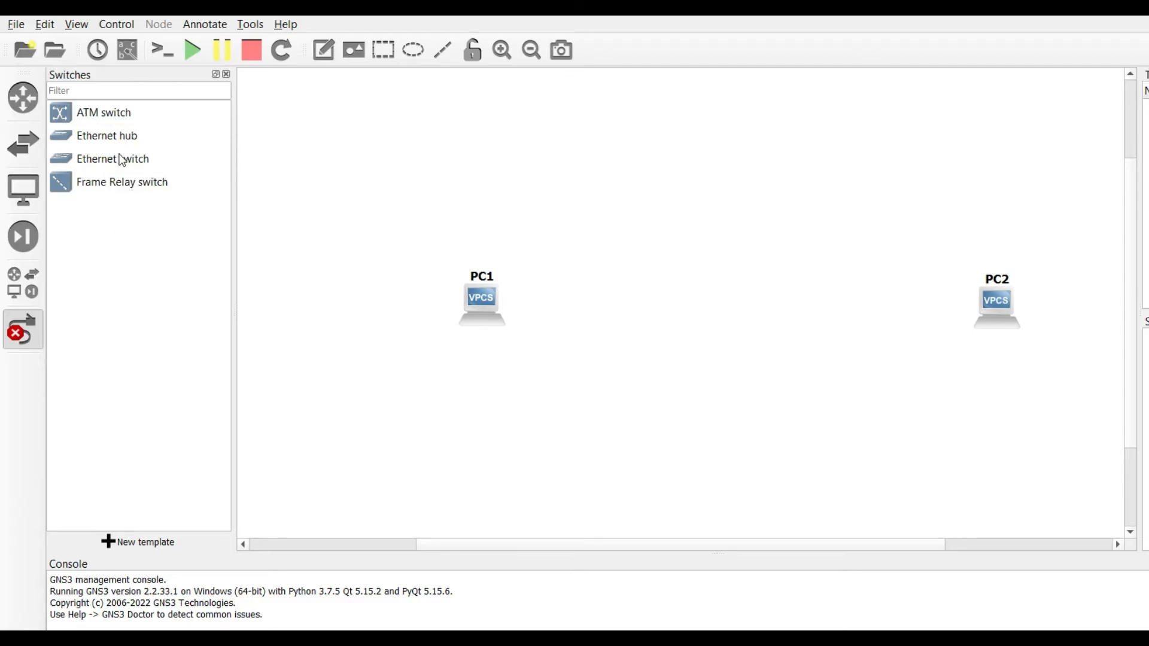
drag(118, 158, 752, 300)
click(31, 107)
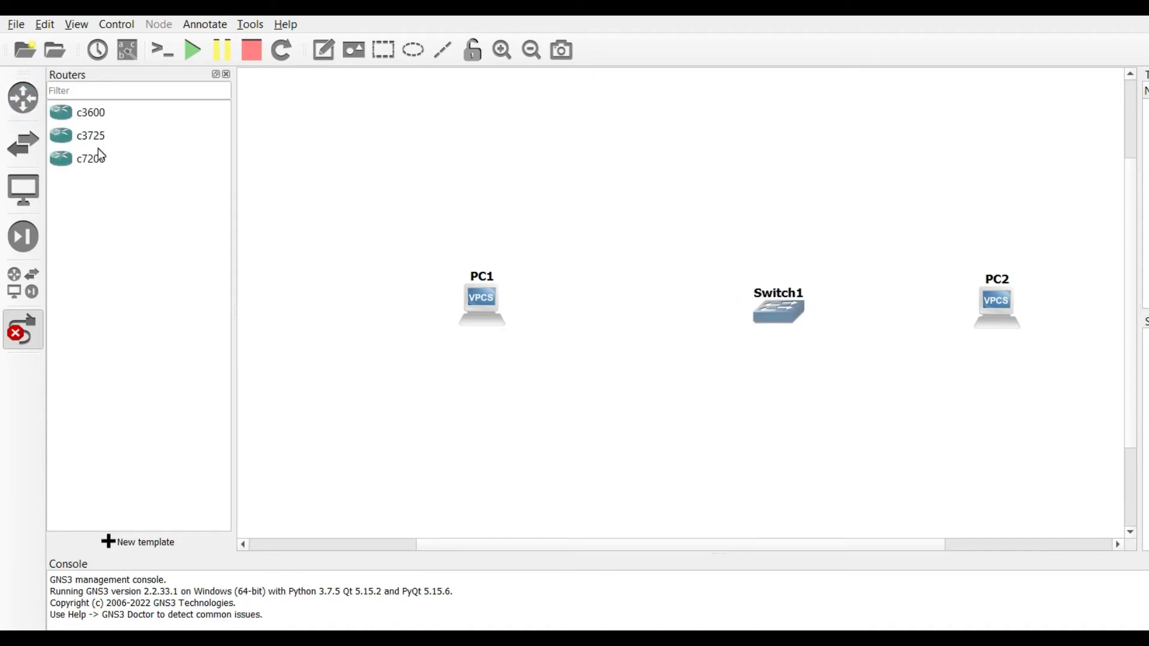
drag(100, 161, 729, 122)
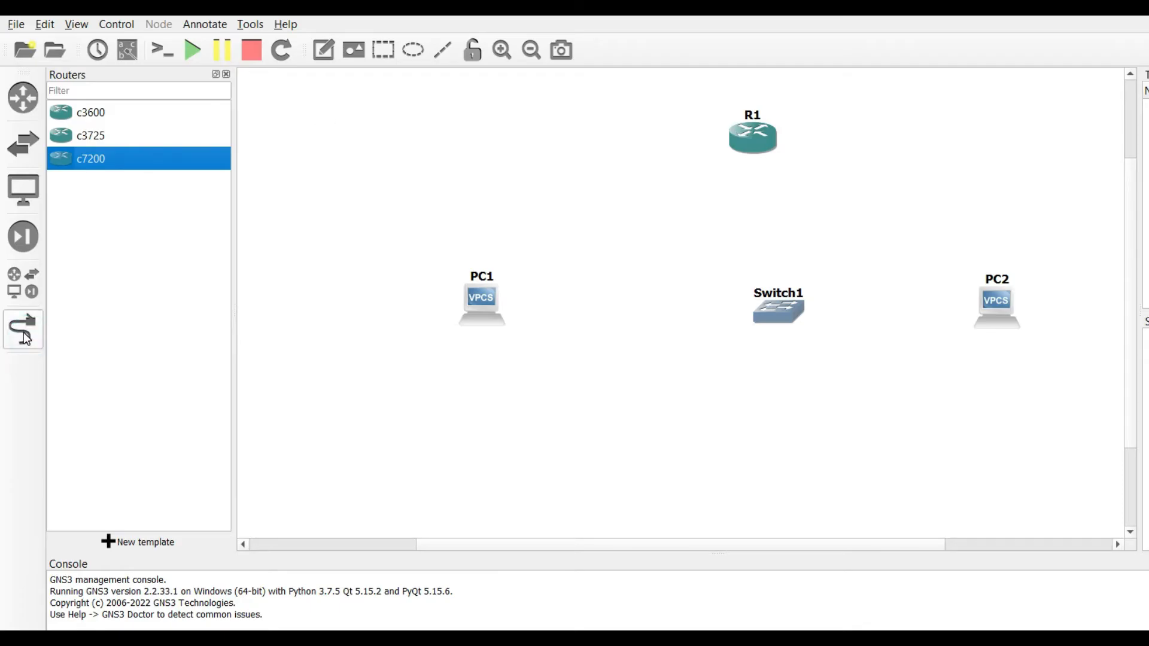
click(24, 335)
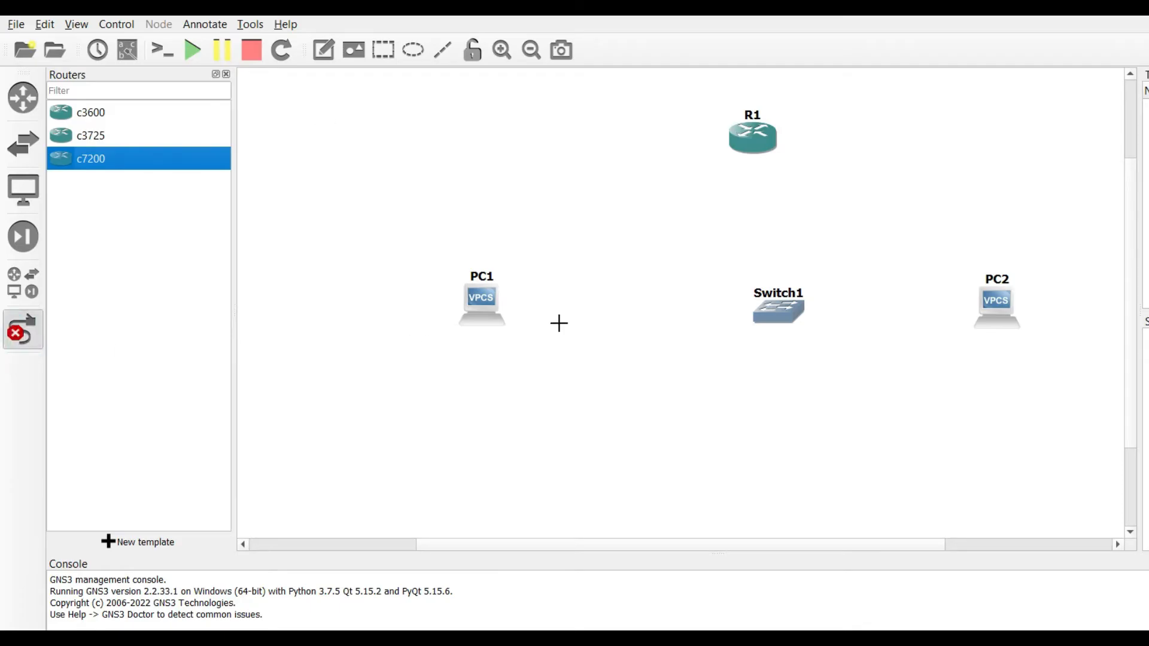
click(477, 301)
Step: Cable PC1 to Switch1's Ethernet1 and PC2's Ethernet0 to Switch1's Ethernet2
click(515, 311)
click(780, 310)
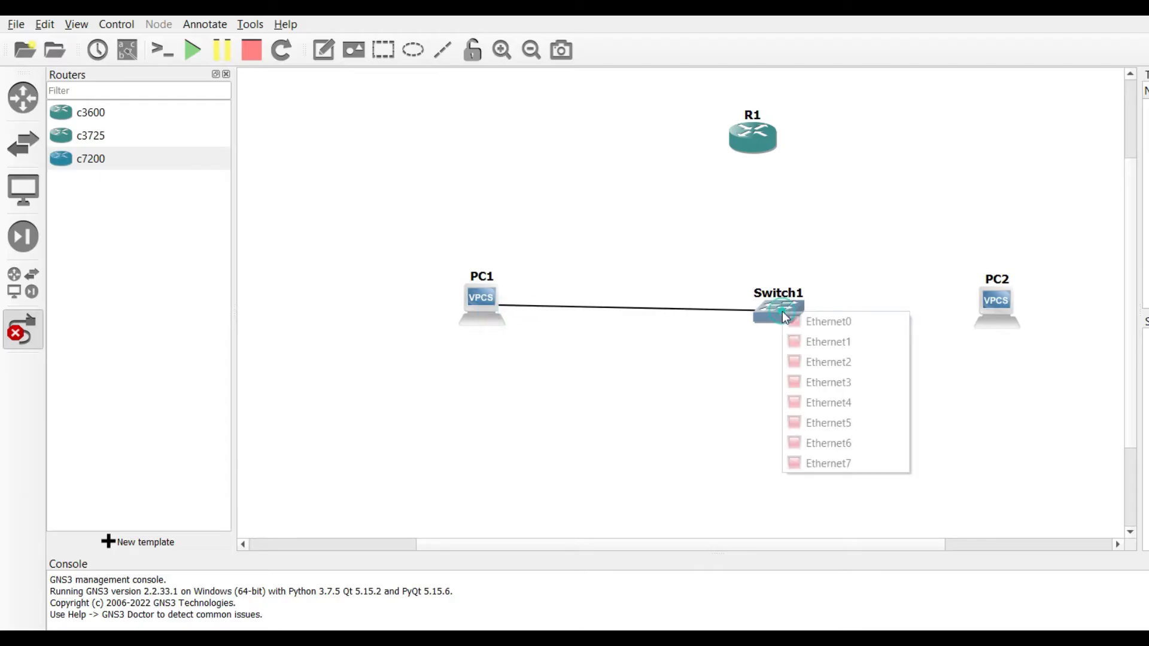
click(800, 343)
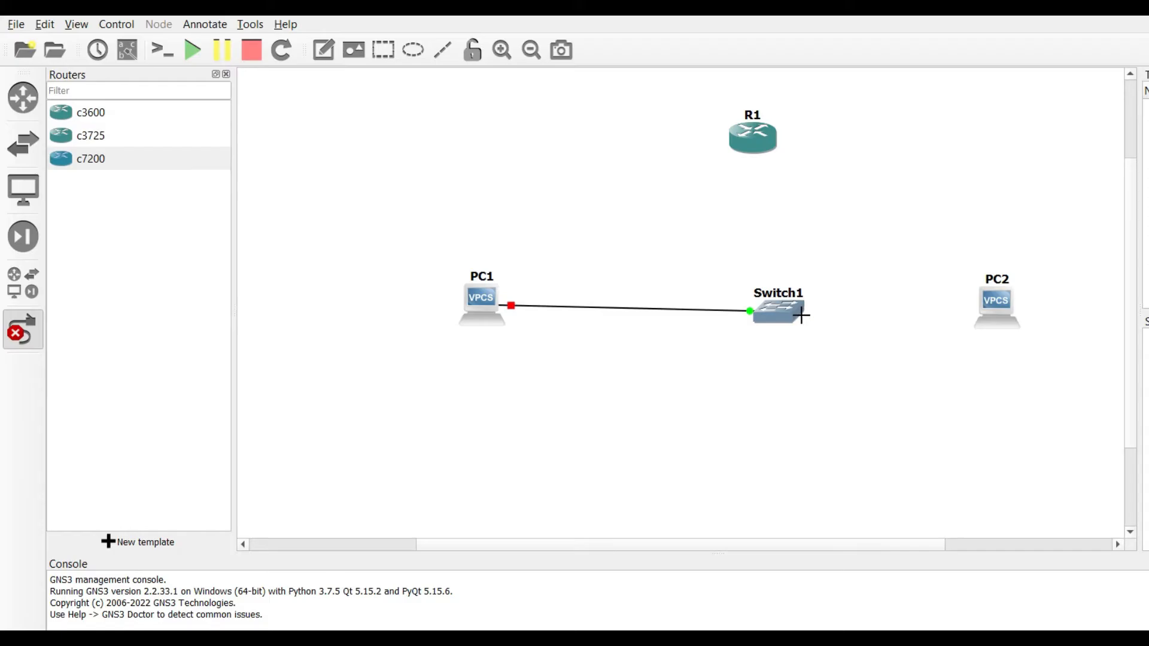
click(793, 319)
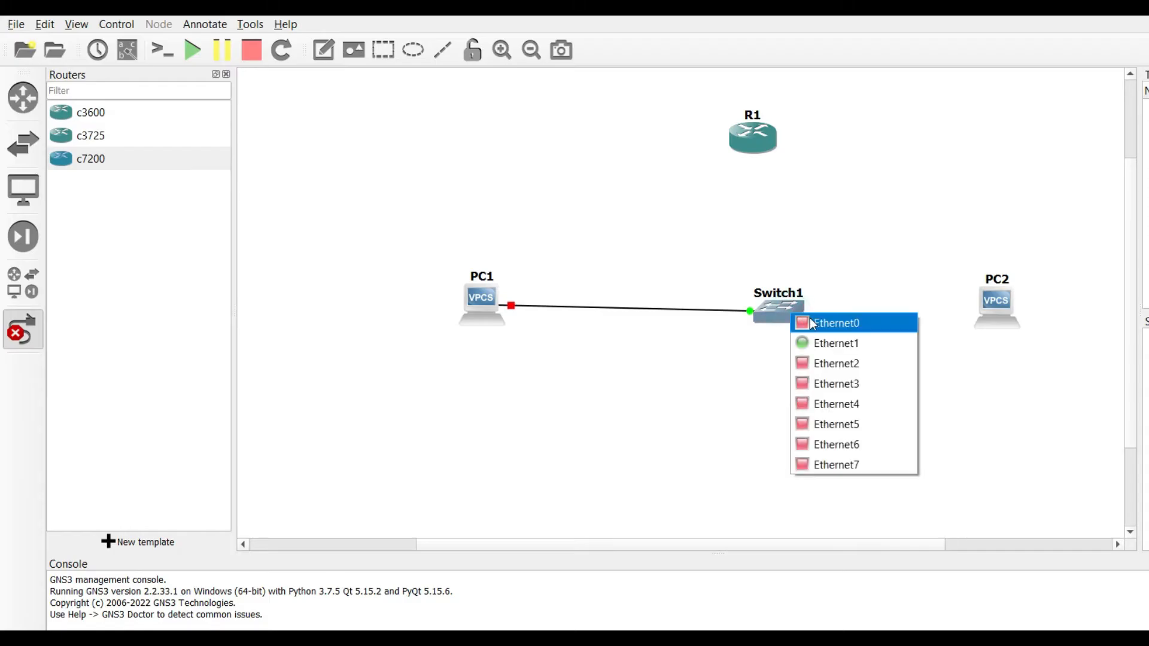
click(833, 359)
click(1008, 306)
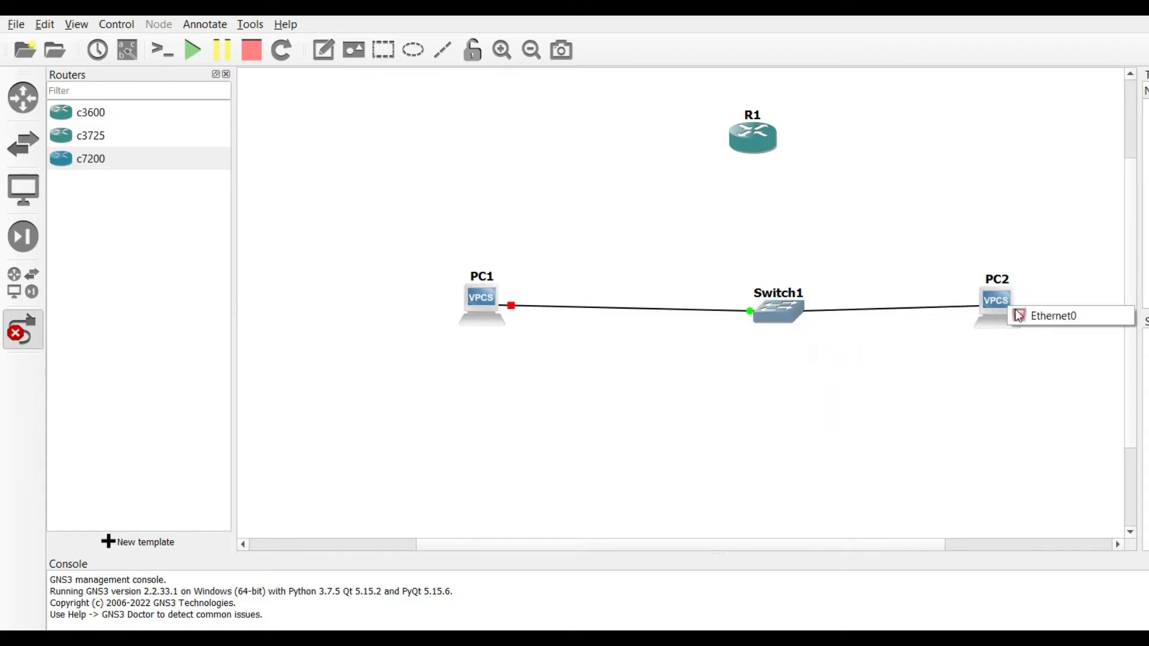
click(1032, 319)
Step: Cable R1's FastEthernet0/0 to Switch1, exit link mode, and rearrange the nodes
click(761, 153)
click(767, 161)
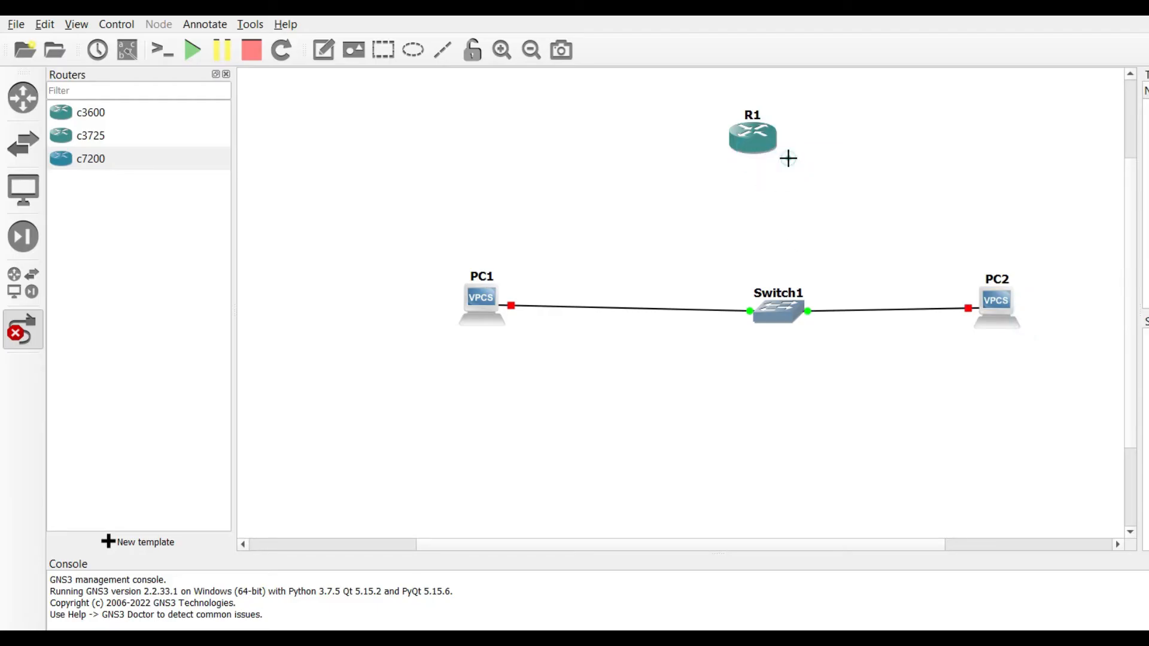
click(774, 312)
click(799, 324)
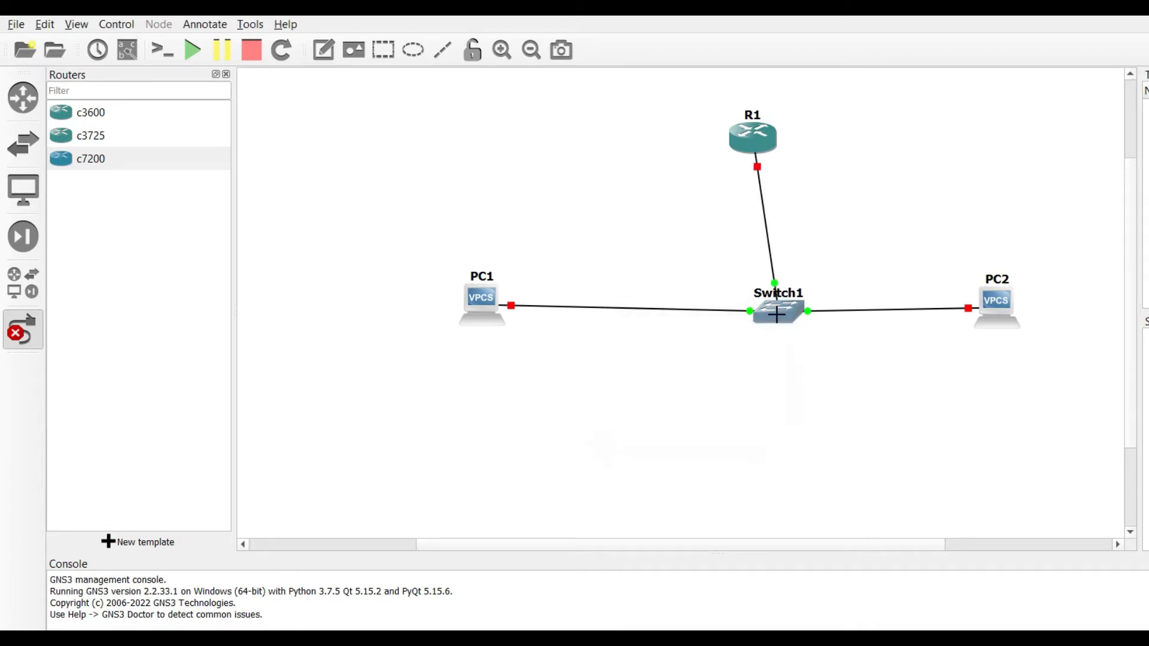
right_click(562, 456)
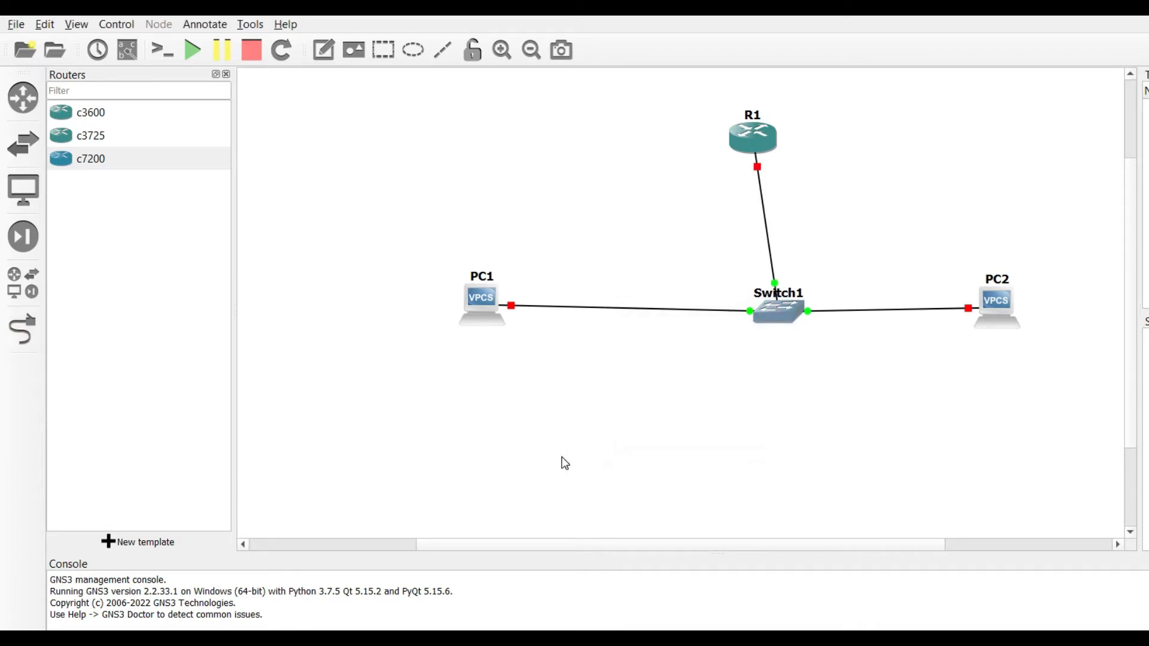
drag(481, 302, 415, 315)
drag(775, 316, 714, 317)
drag(1001, 311, 982, 315)
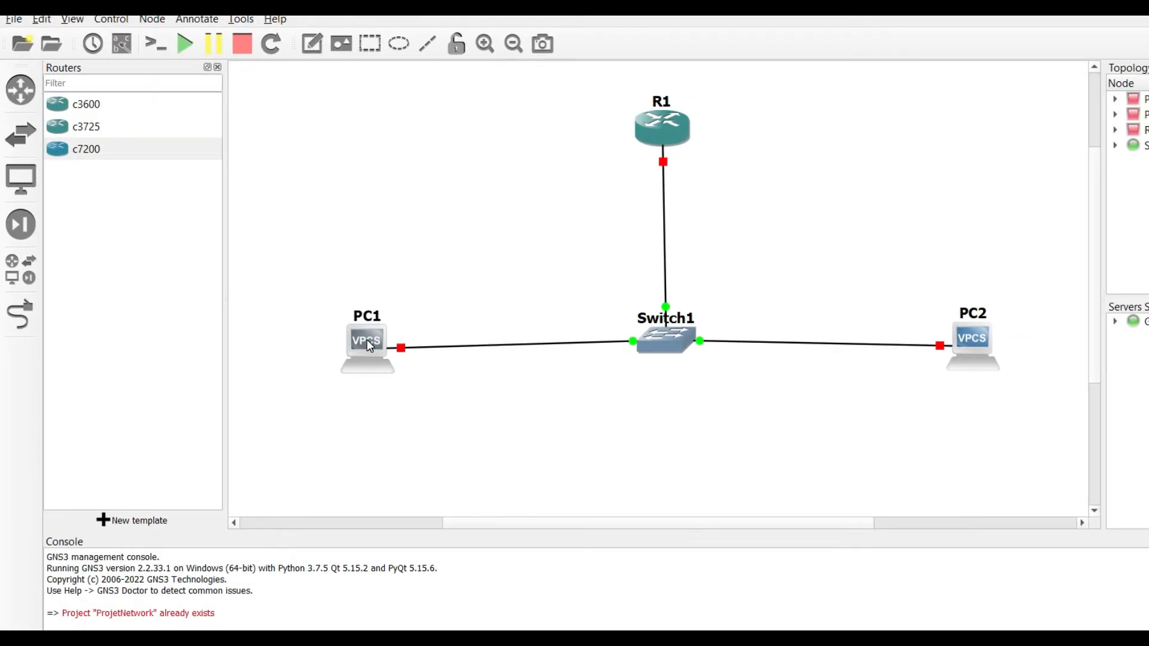
Step: After PC1's console fails with a node-not-started warning, start all devices and confirm
right_click(370, 345)
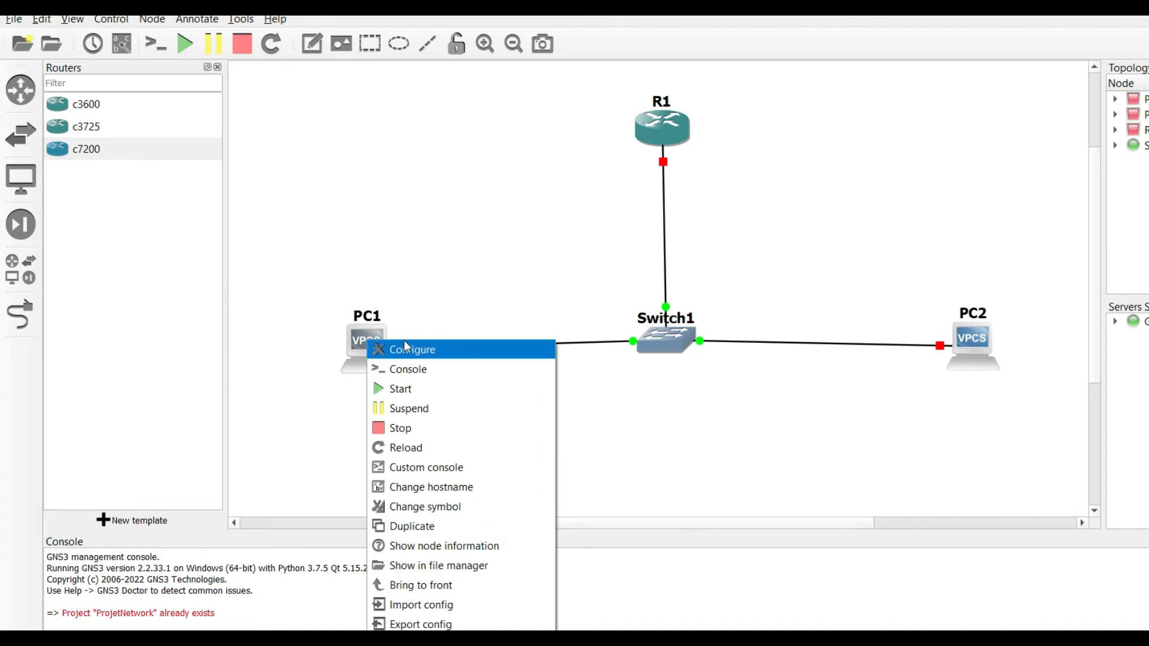
click(425, 368)
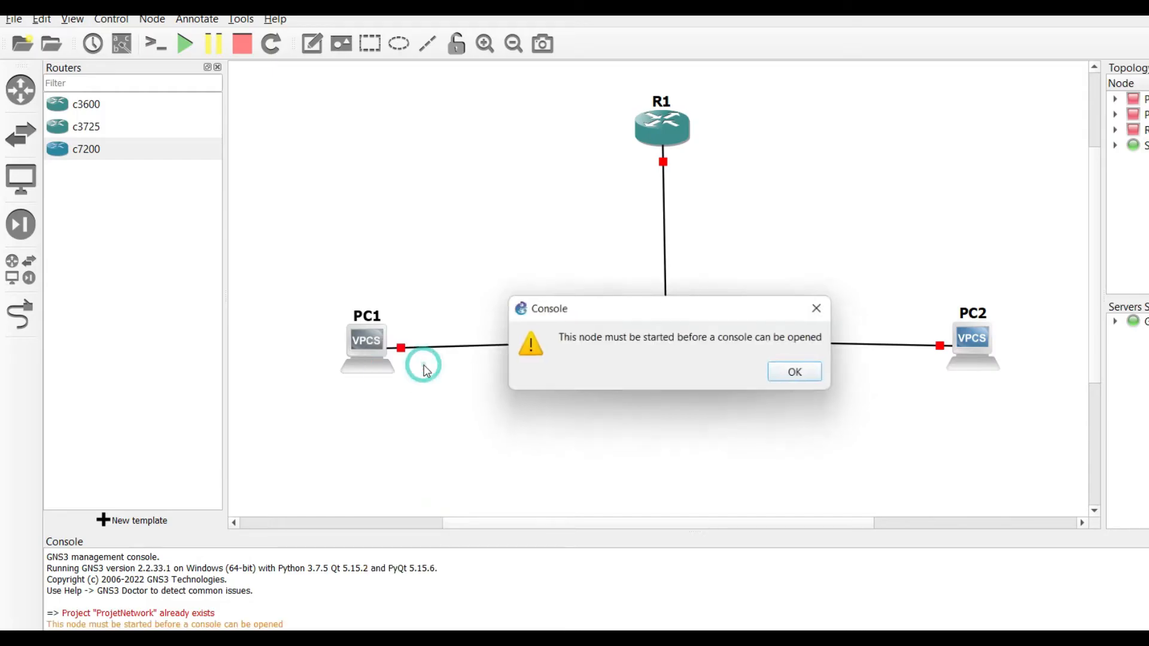
click(806, 378)
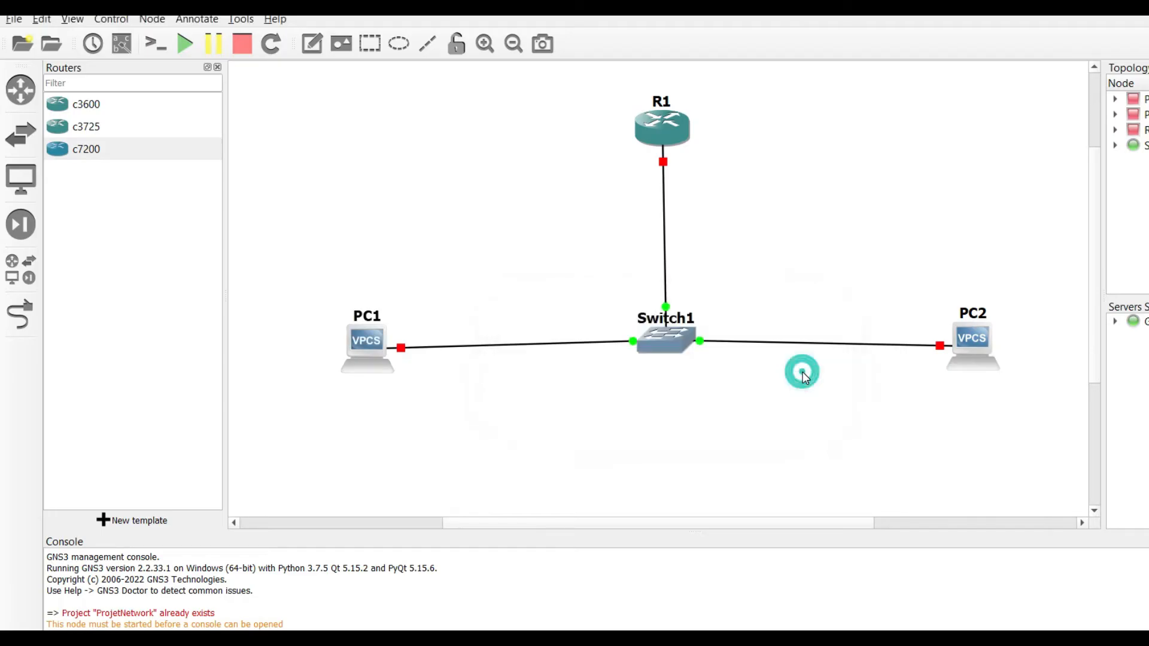
click(185, 44)
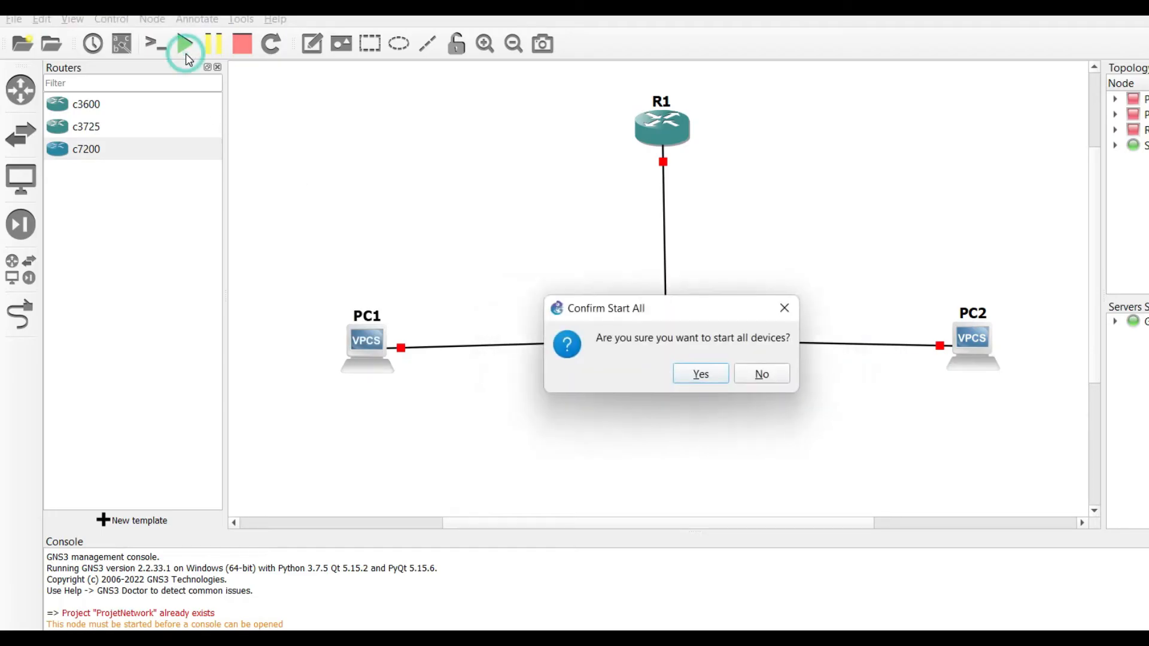
click(715, 378)
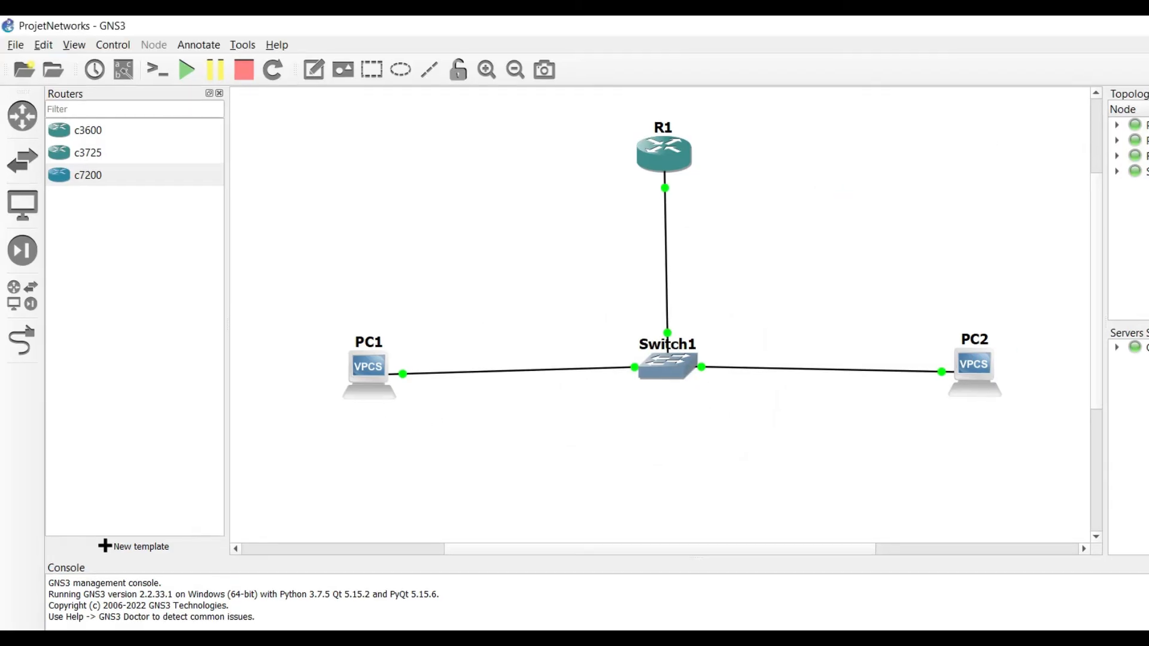
Step: Open PC1's console and position its window beside the topology
right_click(358, 371)
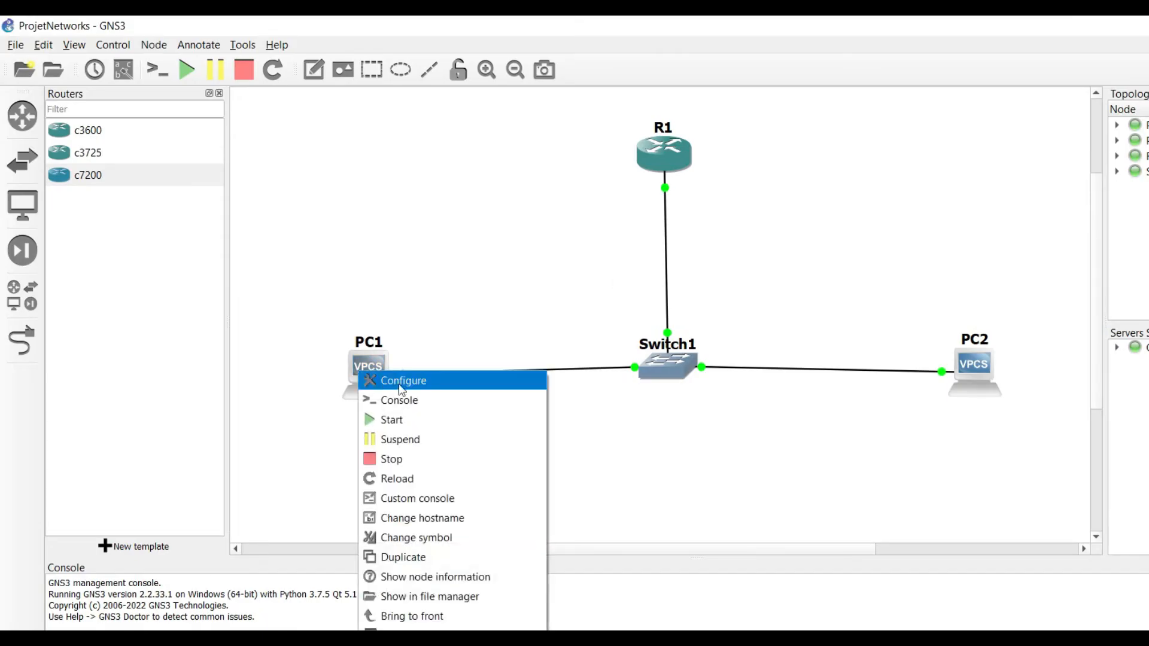
click(407, 398)
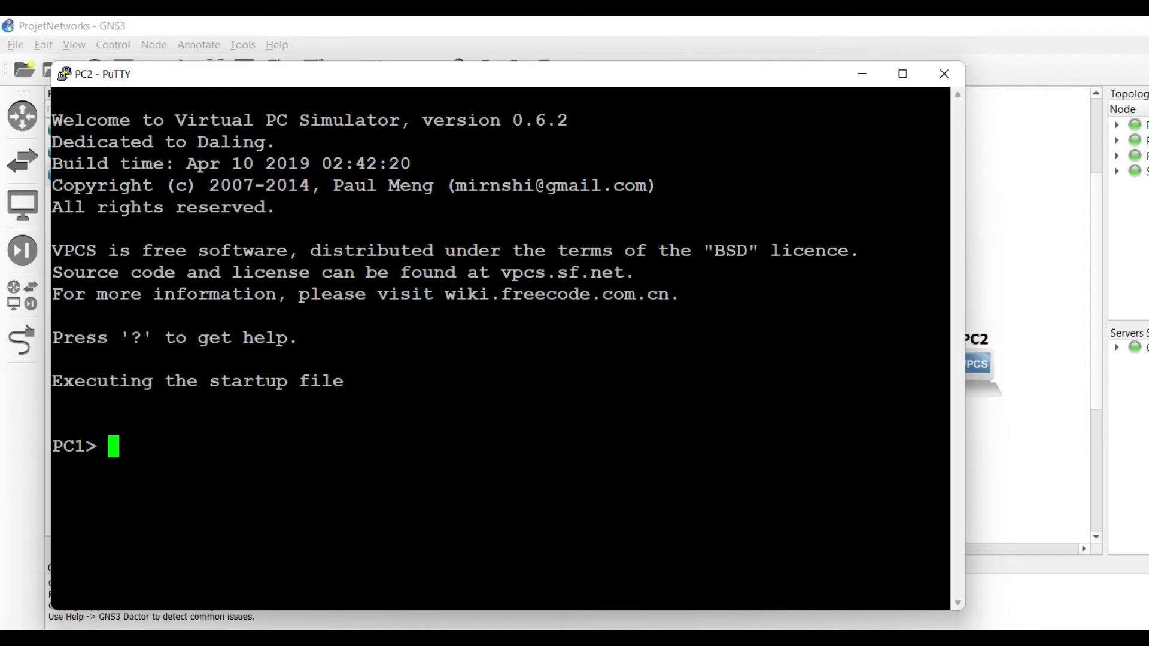
drag(92, 445, 176, 448)
click(177, 448)
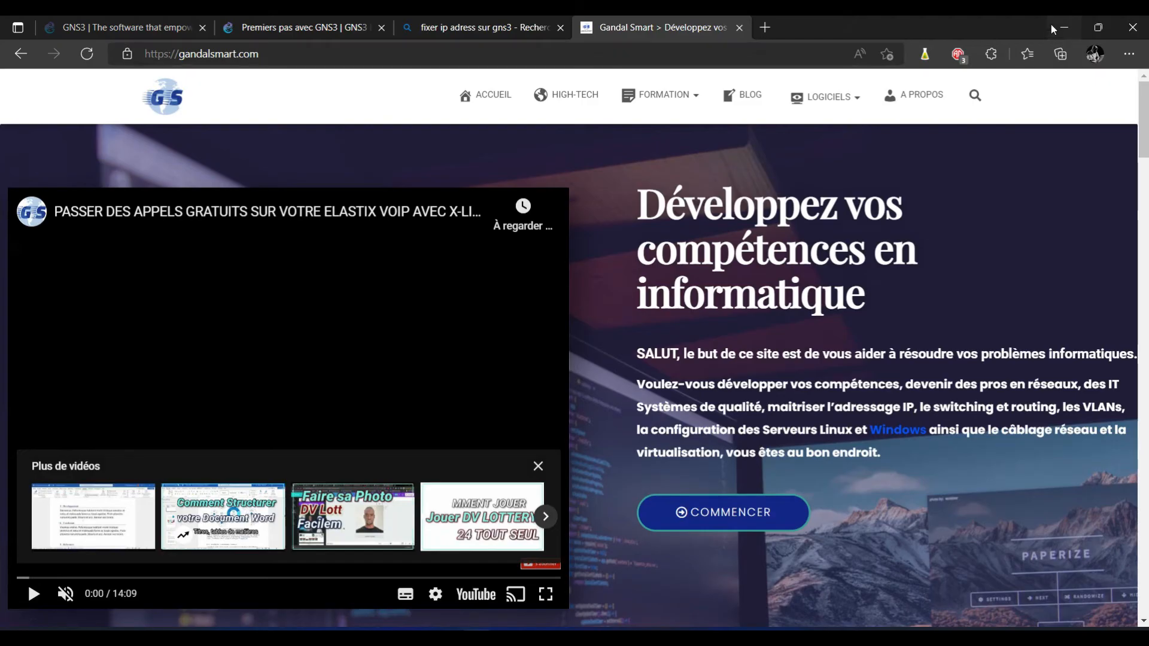
click(1059, 30)
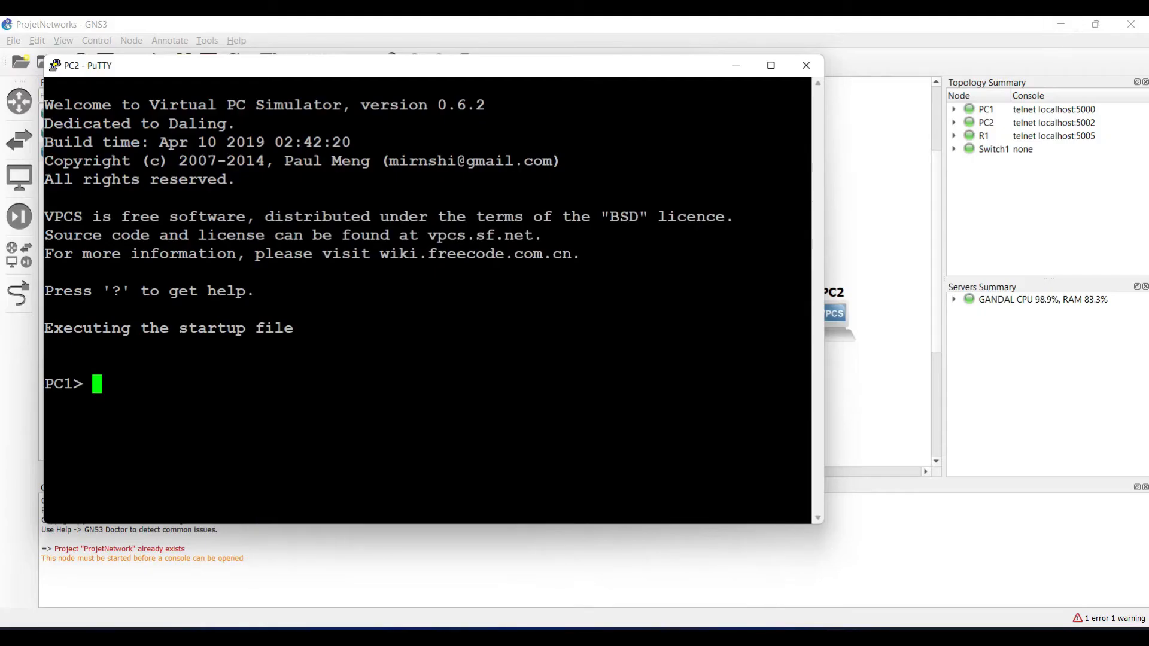
drag(318, 73, 354, 94)
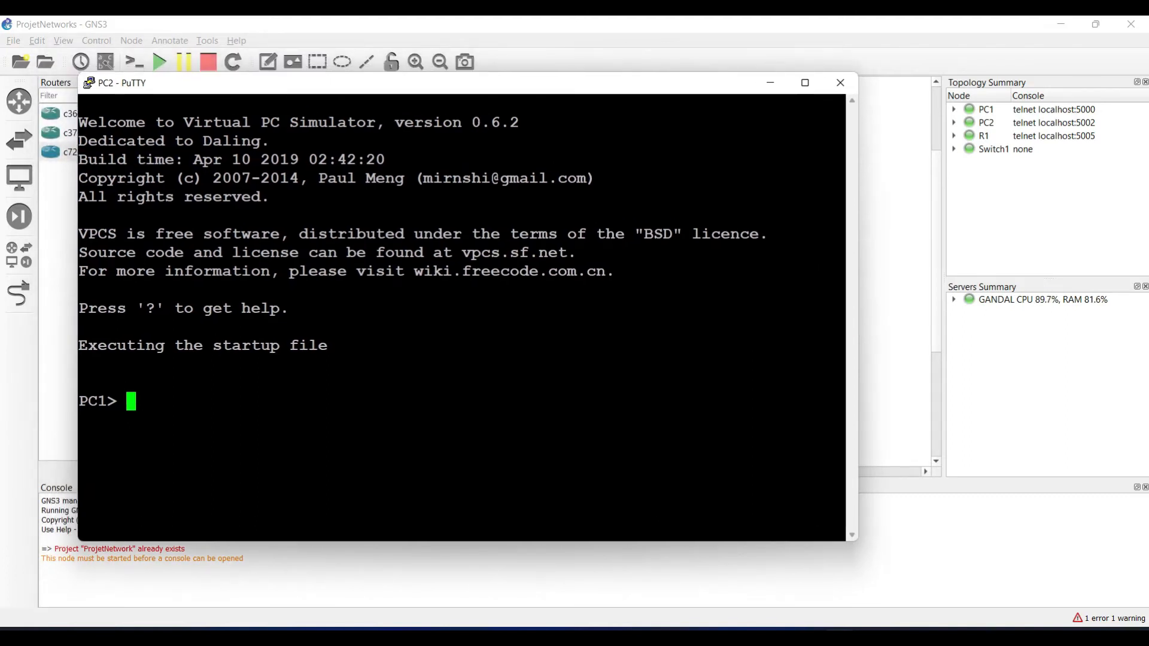
drag(297, 86, 831, 119)
Step: Run 'ip 192.168.1.5 255.255.255.0' in PC1's console, correcting typing mistakes
text(ip)
key(Page_Up)
key(Delete)
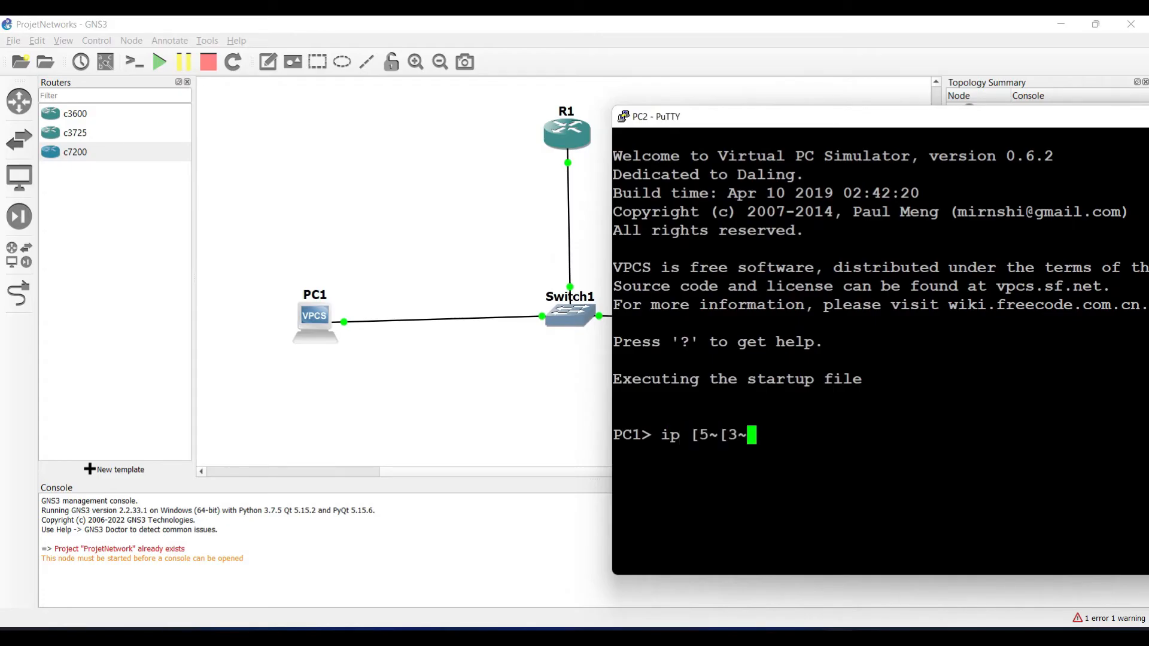
key(BackSpace)
key(BackSpace)
key(BackSpace)
key(BackSpace)
key(BackSpace)
key(BackSpace)
text(192.168.1)
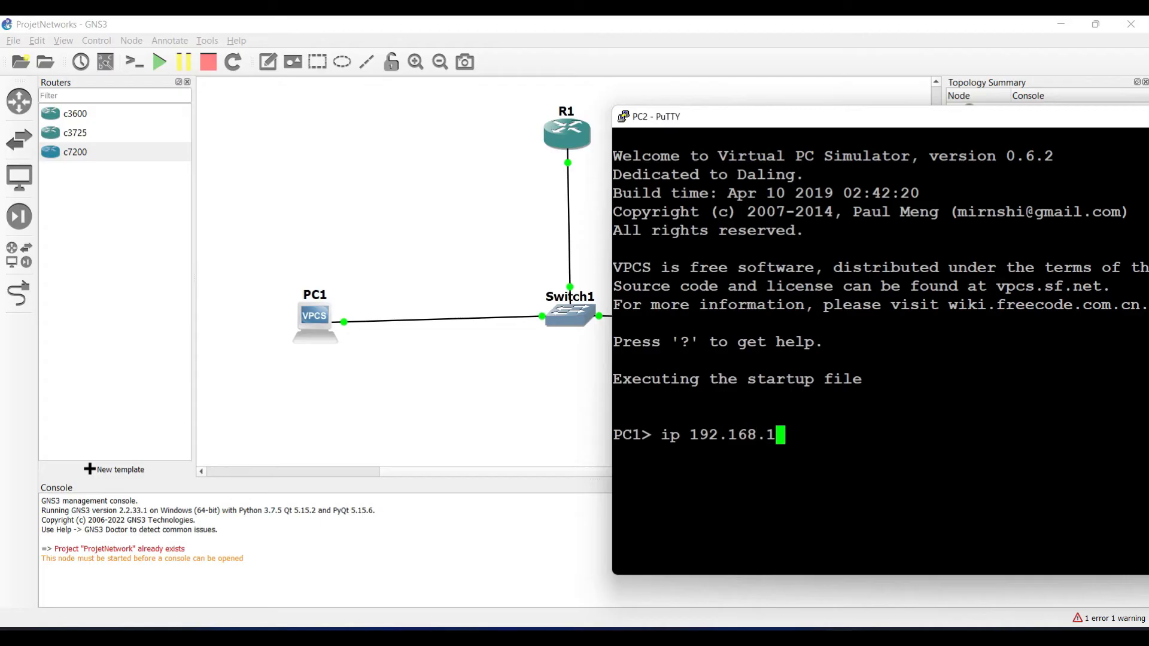
text(.)
text(5)
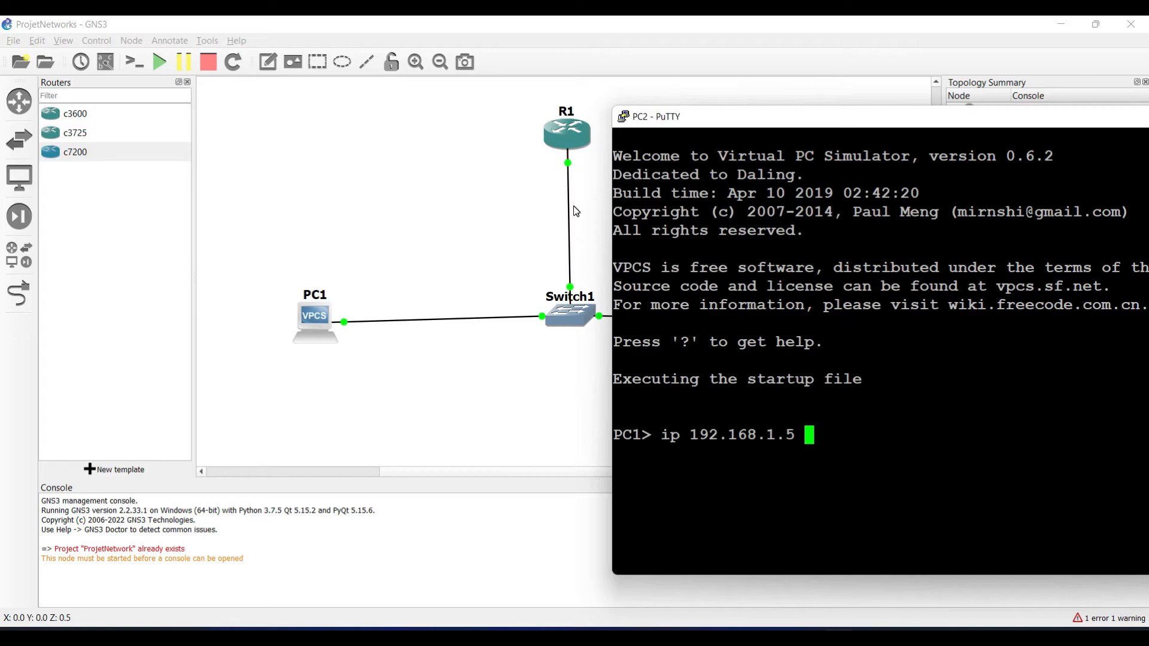
text(192.168.1)
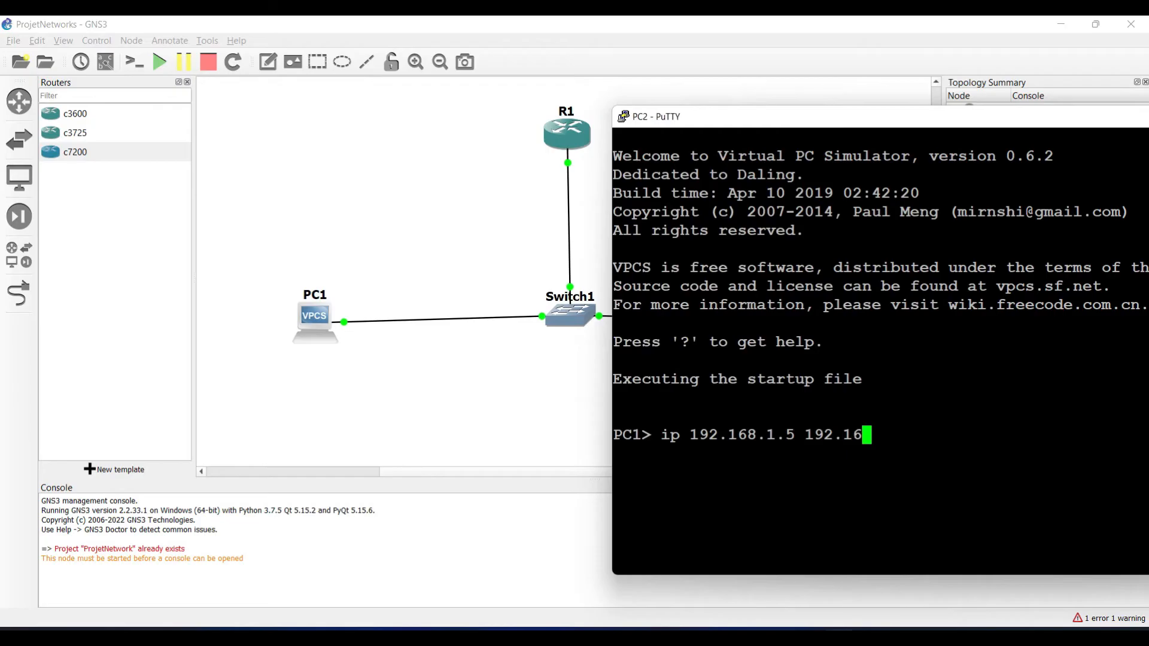
text(.1 255.255.255.0)
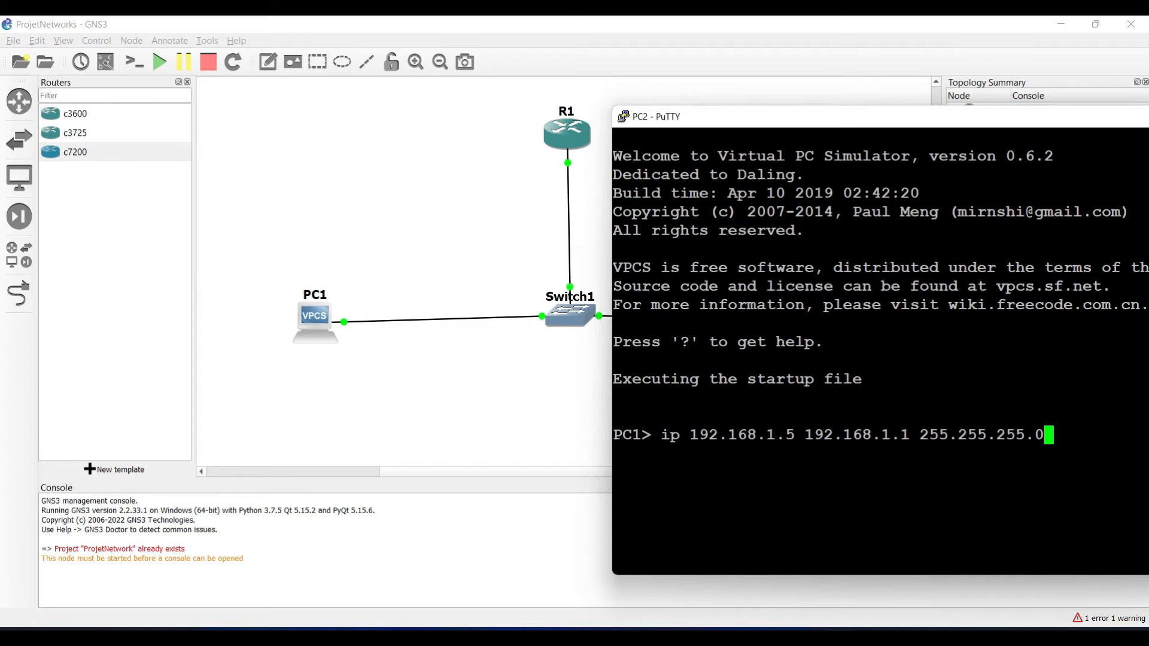
key(BackSpace)
key(BackSpace)
key(BackSpace)
key(BackSpace)
key(BackSpace)
key(BackSpace)
key(BackSpace)
key(BackSpace)
key(BackSpace)
key(BackSpace)
key(BackSpace)
key(BackSpace)
key(BackSpace)
key(BackSpace)
key(BackSpace)
key(BackSpace)
key(BackSpace)
key(BackSpace)
key(BackSpace)
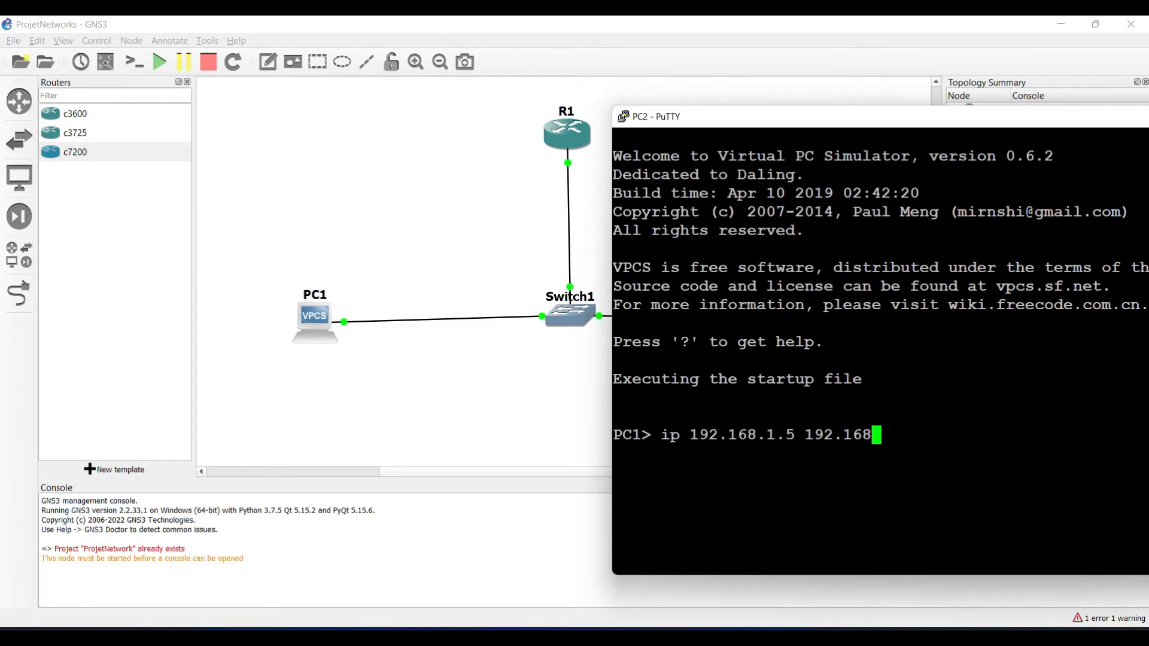
key(BackSpace)
key(BackSpace)
key(BackSpace)
key(BackSpace)
key(BackSpace)
key(BackSpace)
key(BackSpace)
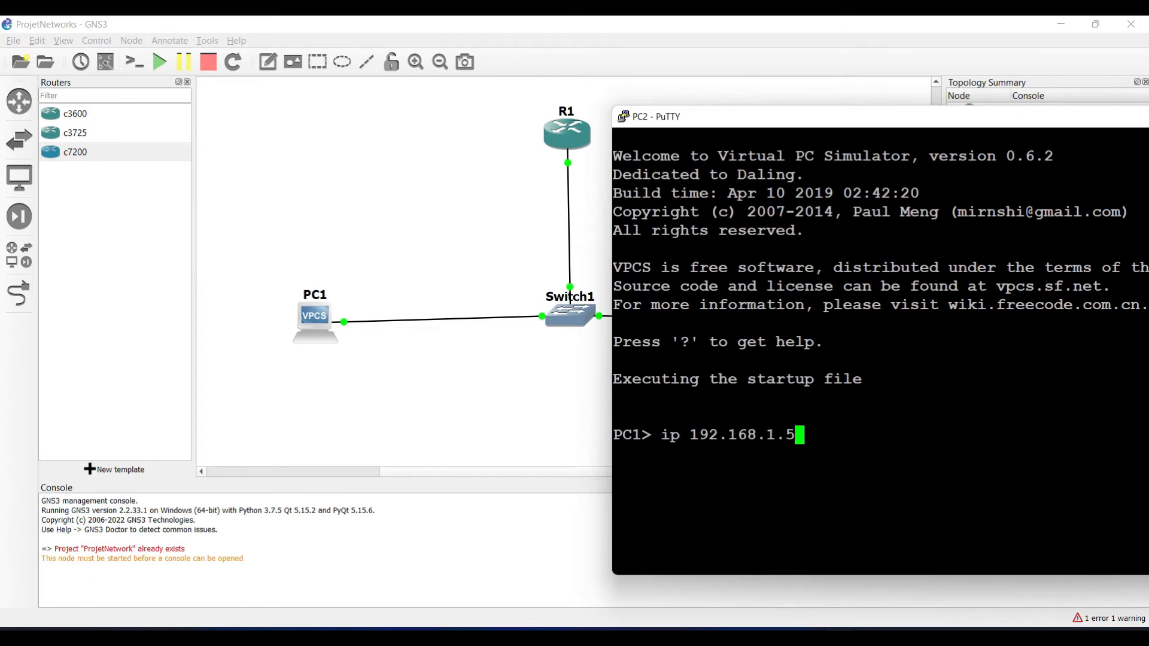
text(255.255.255.)
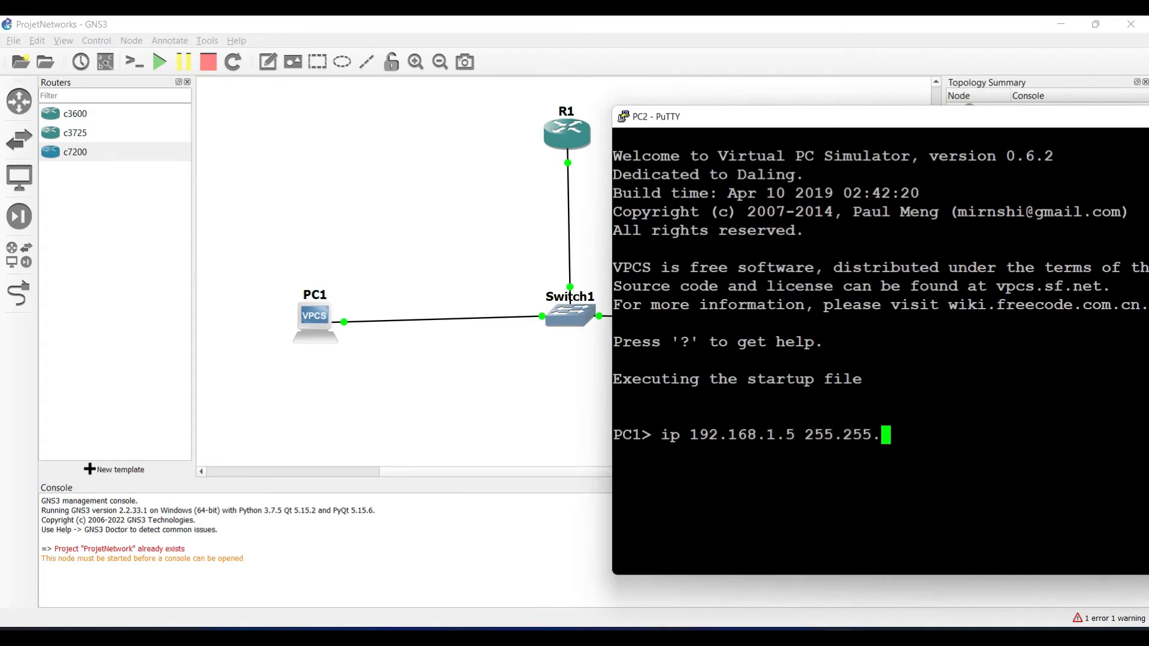
text(0)
key(Return)
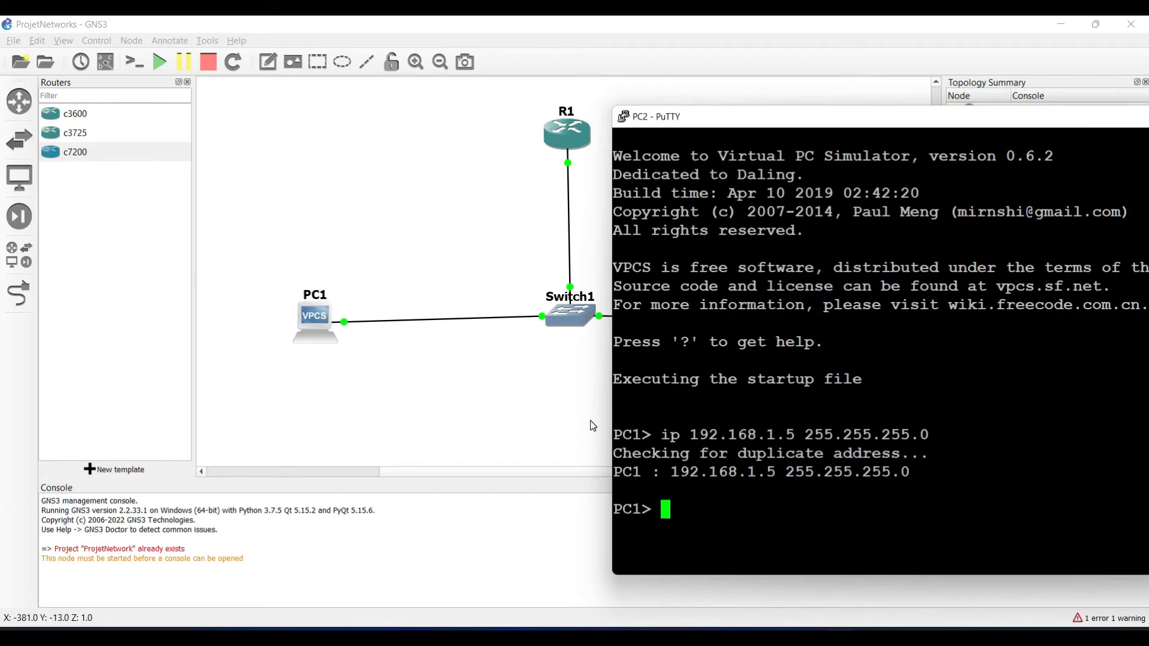
Step: Save PC1's configuration to startup.vpc, list its 192.168.1.5/24 settings, and move the console left
text(save)
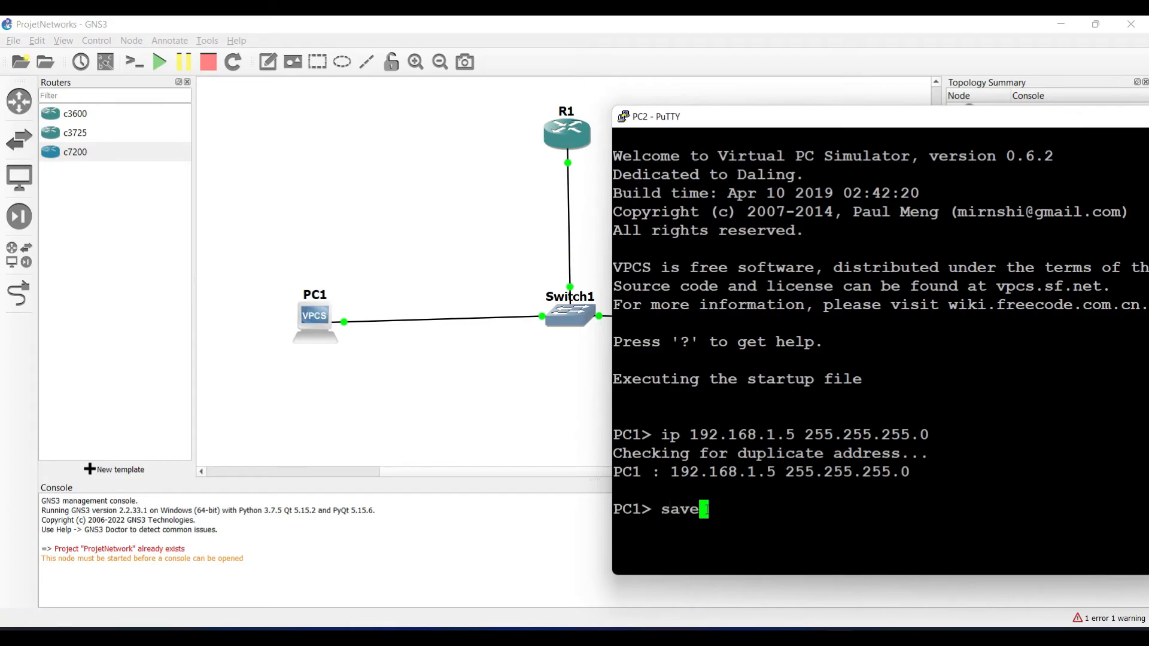
key(Return)
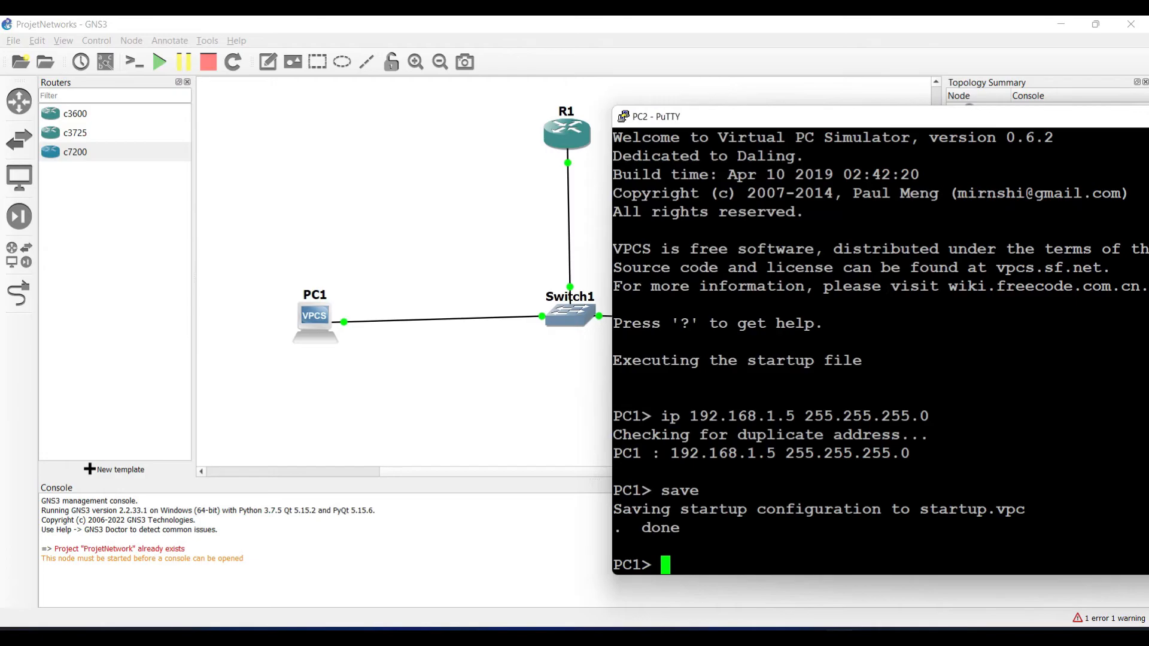
text(show)
key(Return)
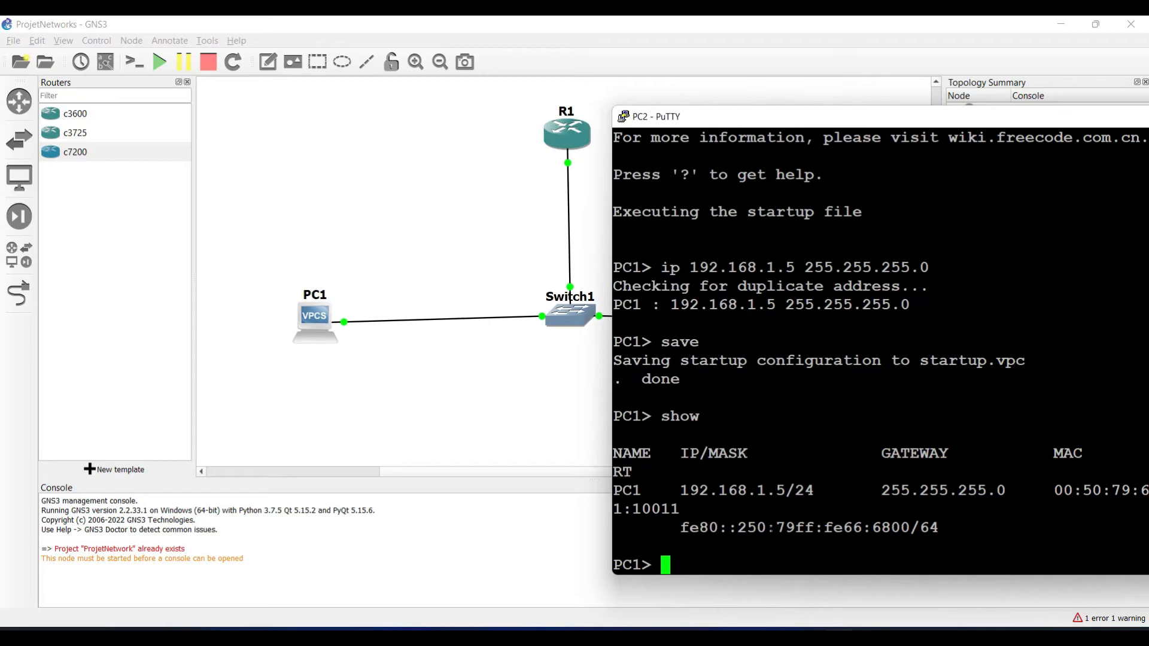
drag(915, 127, 503, 133)
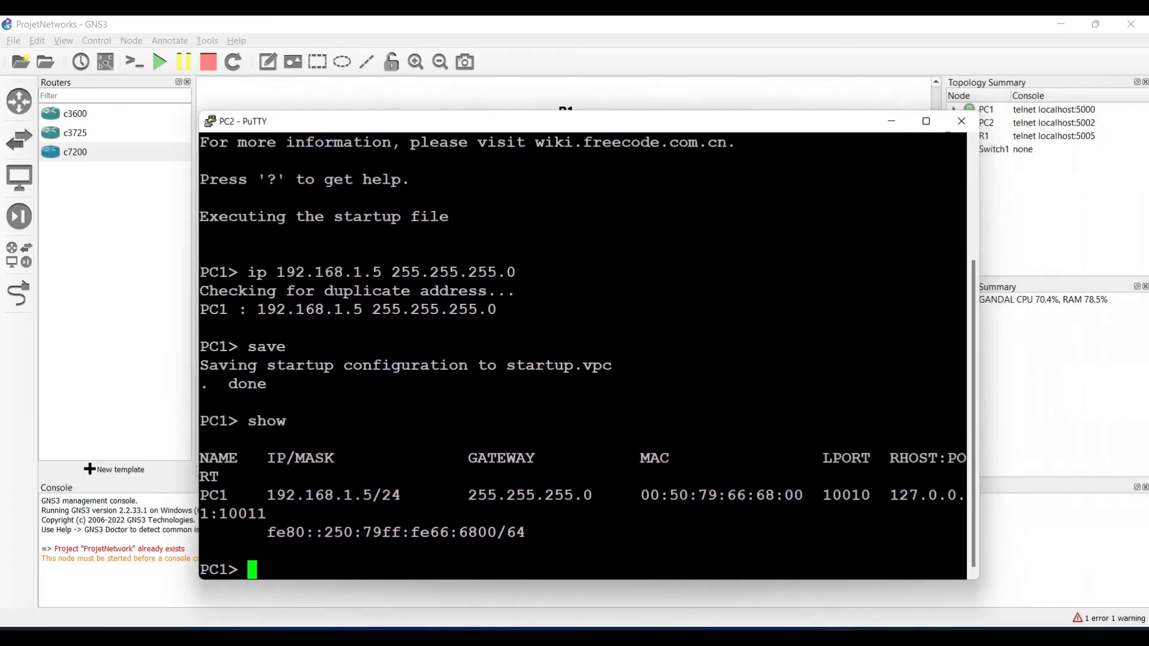
Step: Close PC1's PuTTY session, dismiss PC2's Configure dialog unchanged, and open a console to PC2
click(962, 121)
click(599, 389)
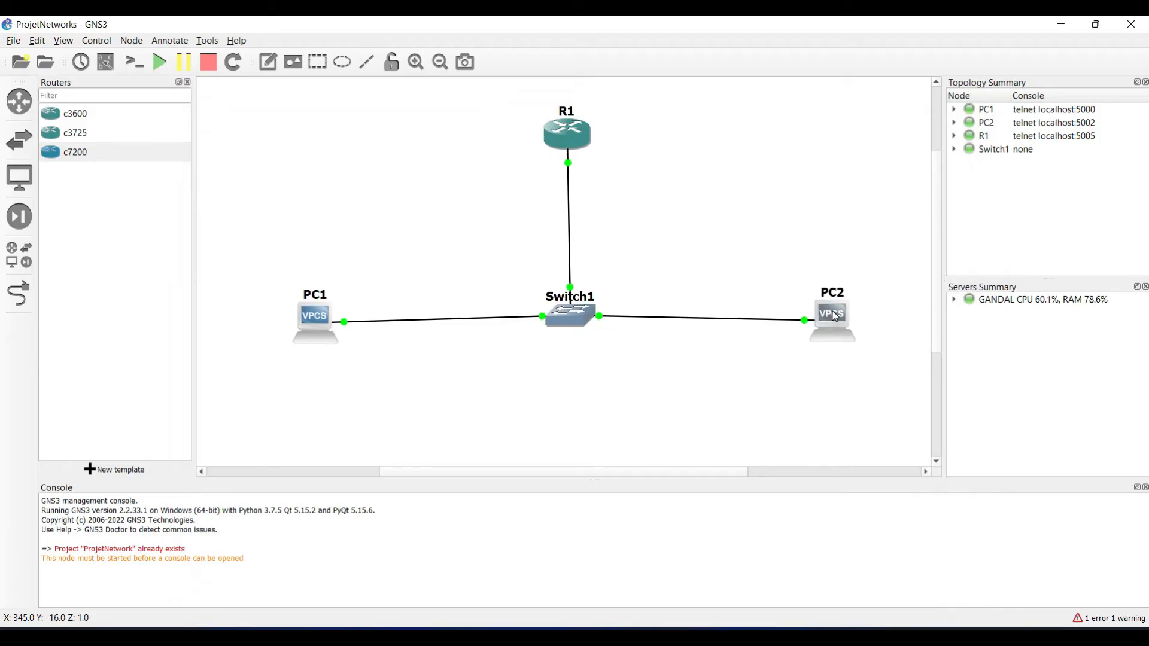
right_click(836, 317)
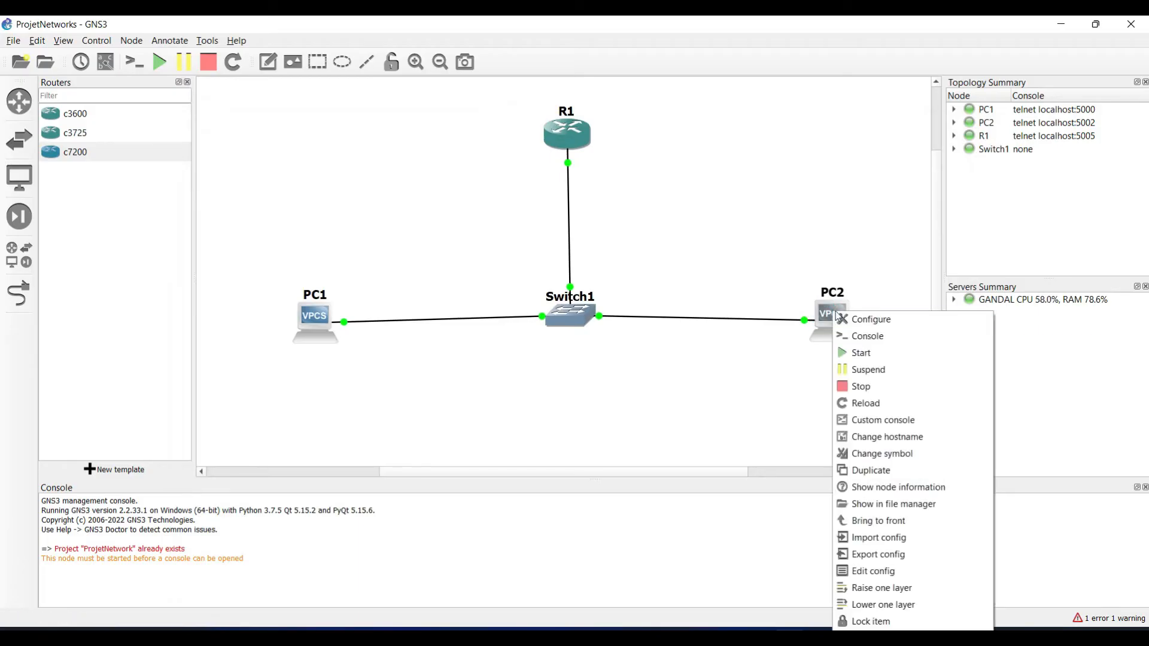
click(851, 320)
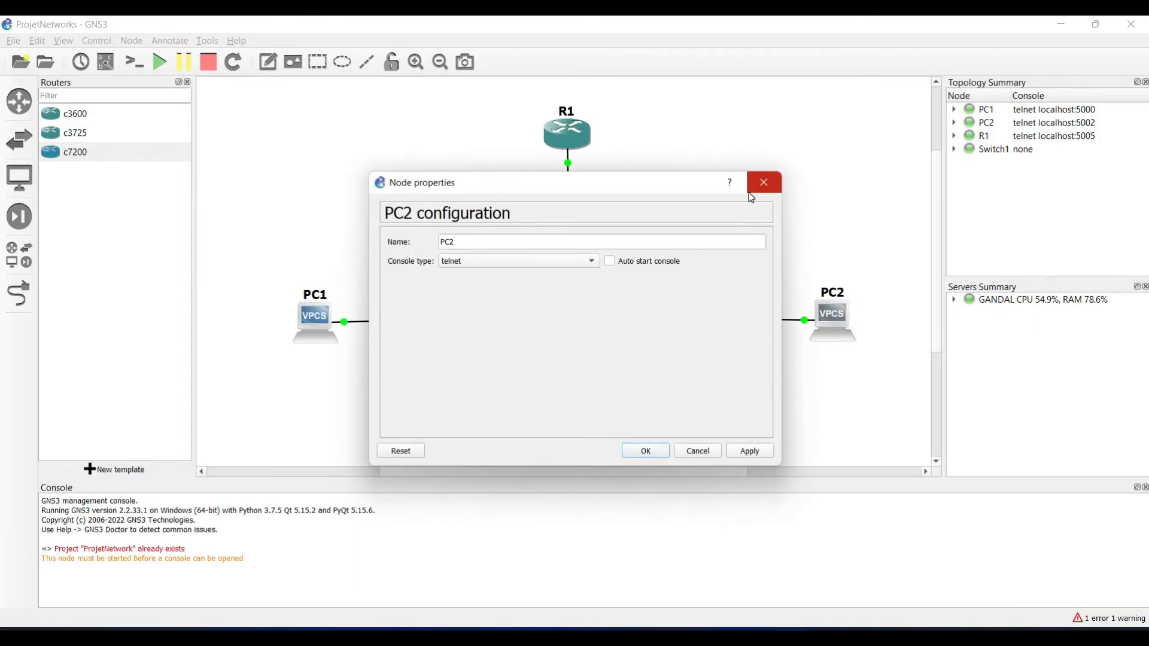
click(760, 186)
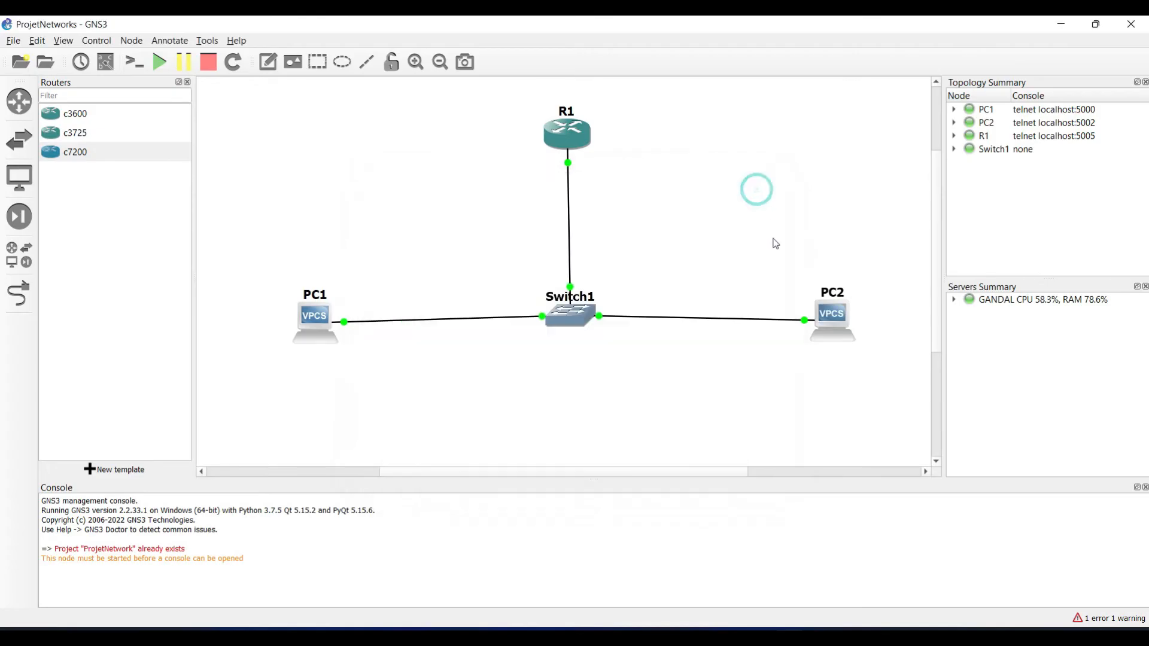
right_click(832, 328)
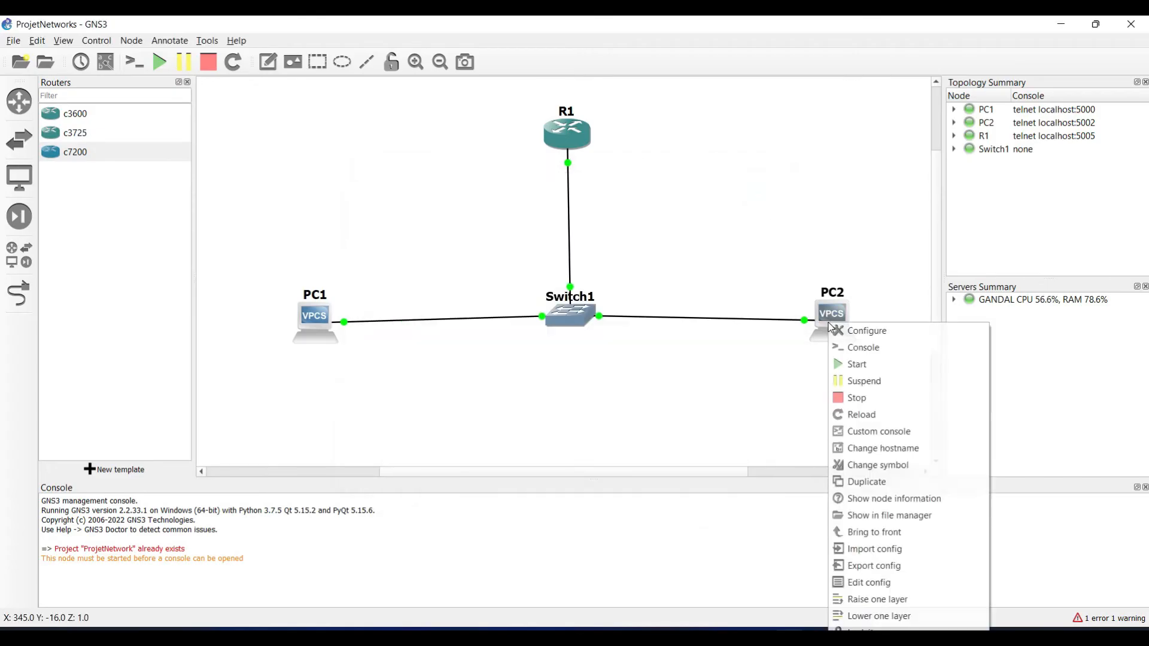
click(852, 347)
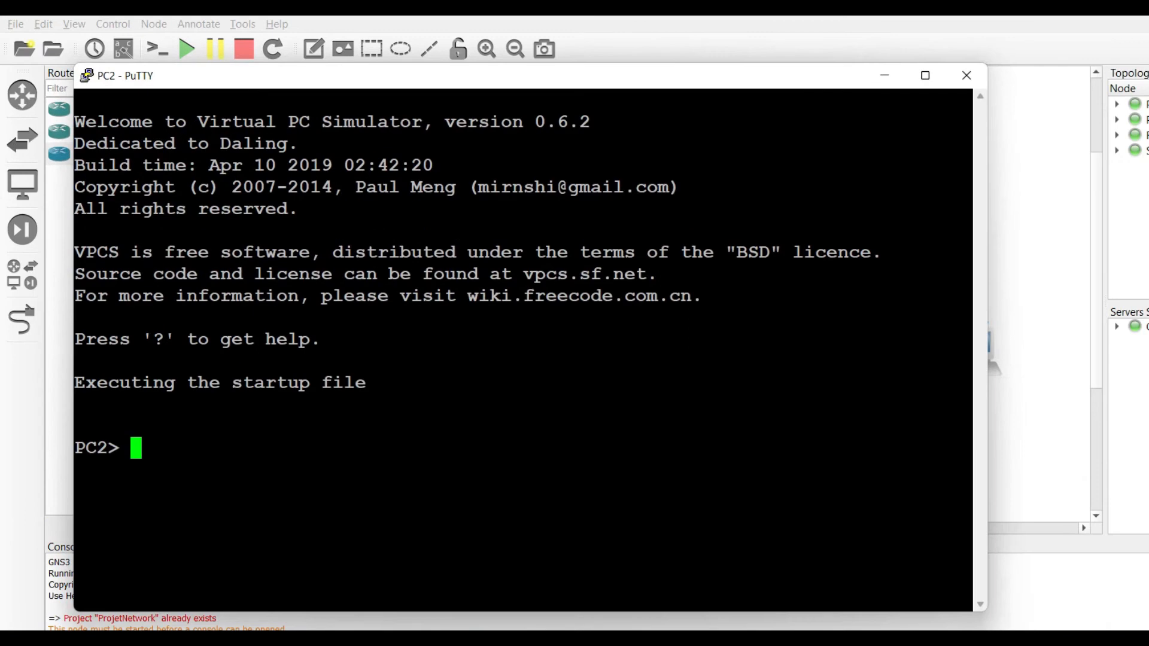
Step: Set PC2 to 192.168.1.10 255.255.255.0 and save its startup configuration
text(ip 19)
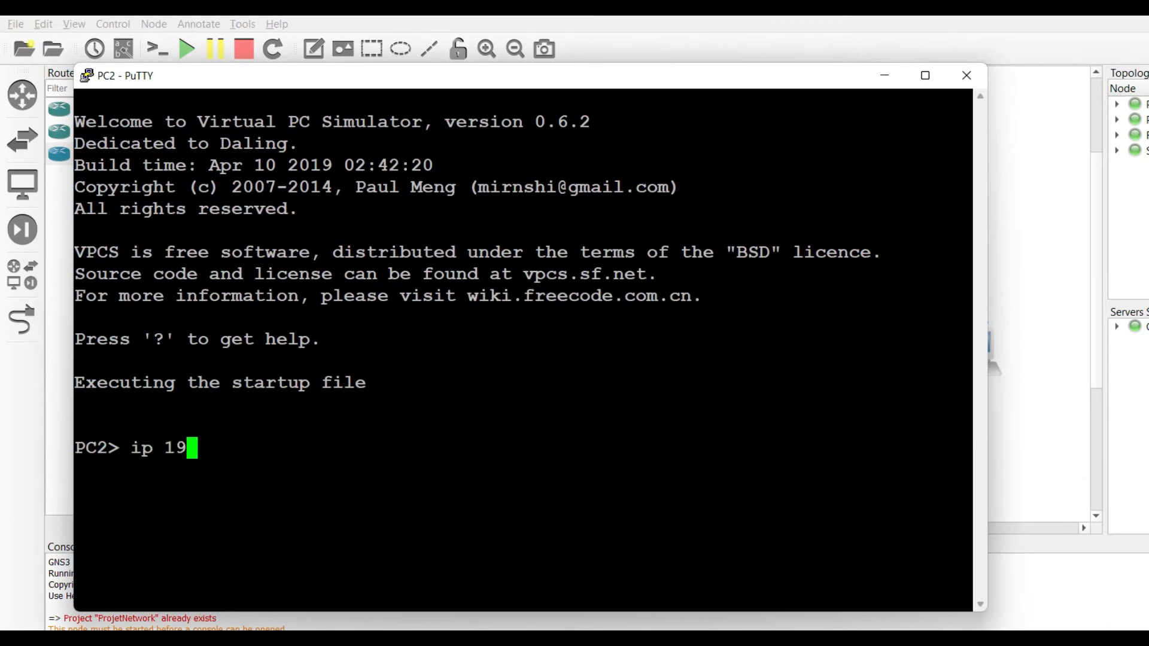
text(2.168.1.)
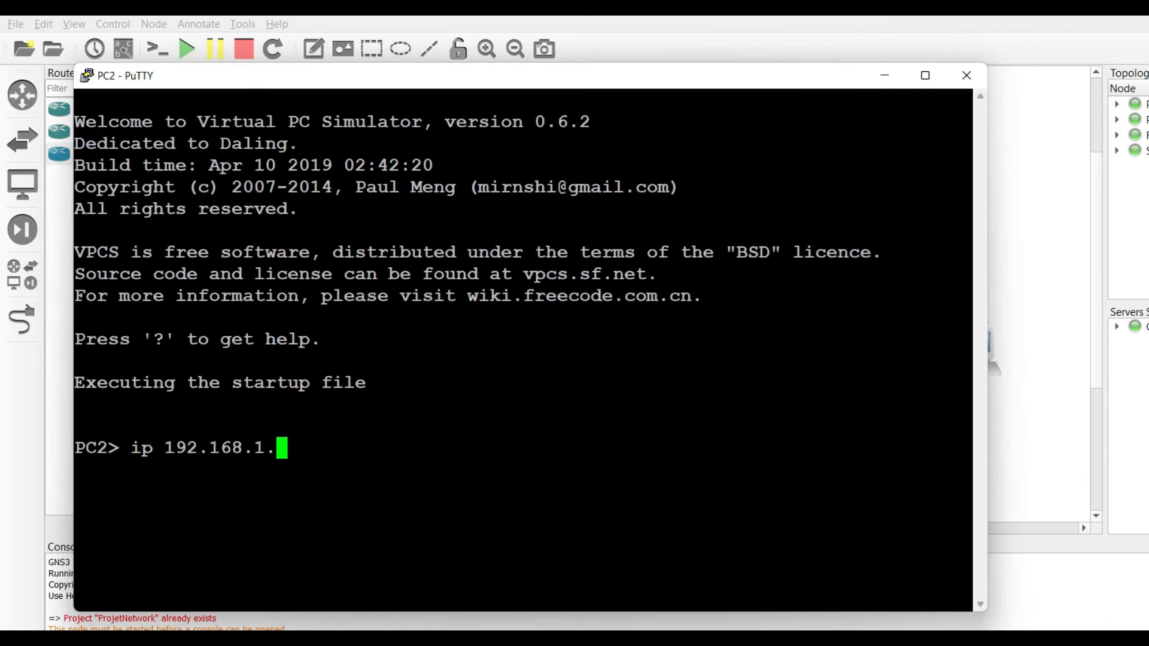
text(10 255.2)
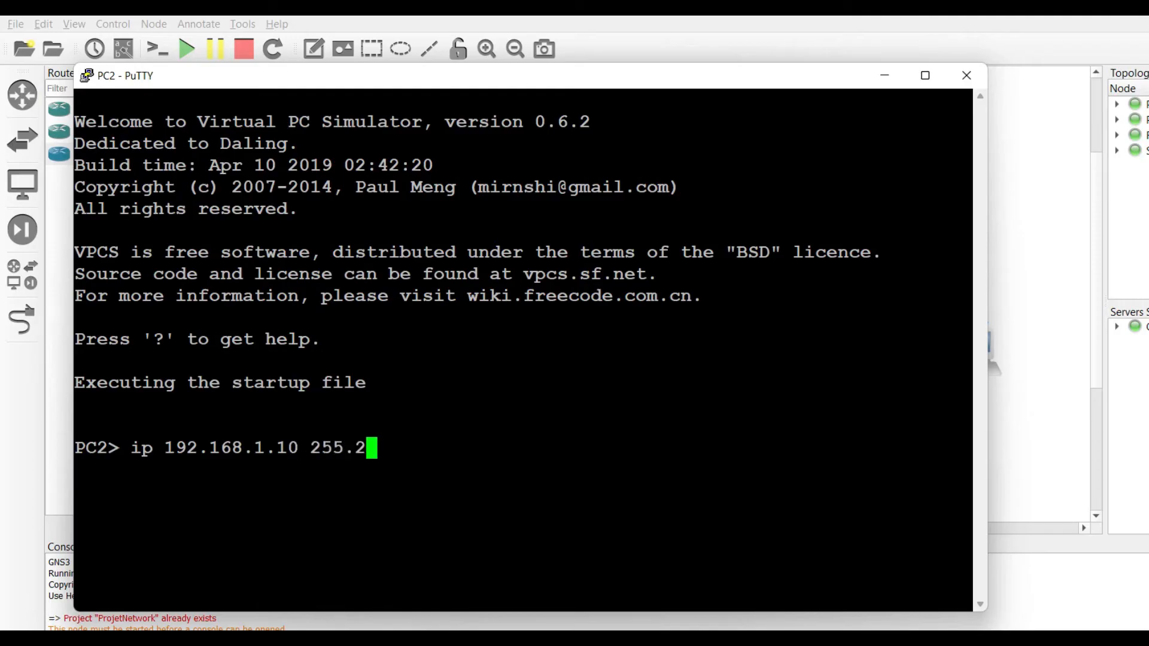
text(55.255.0)
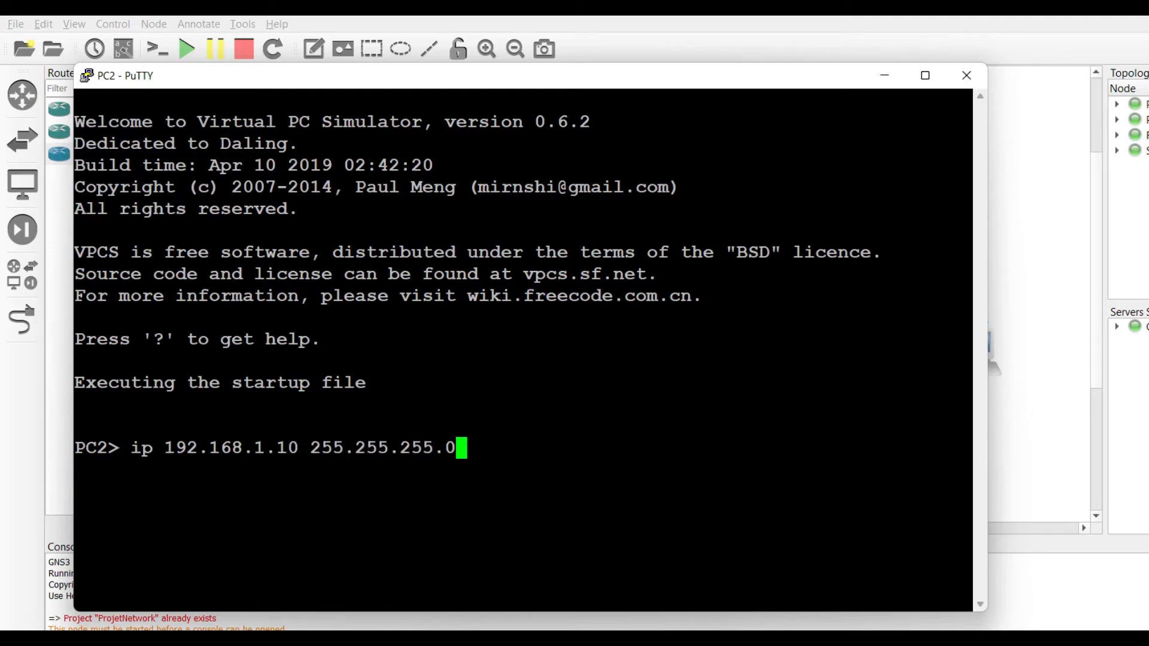
key(Return)
text(s)
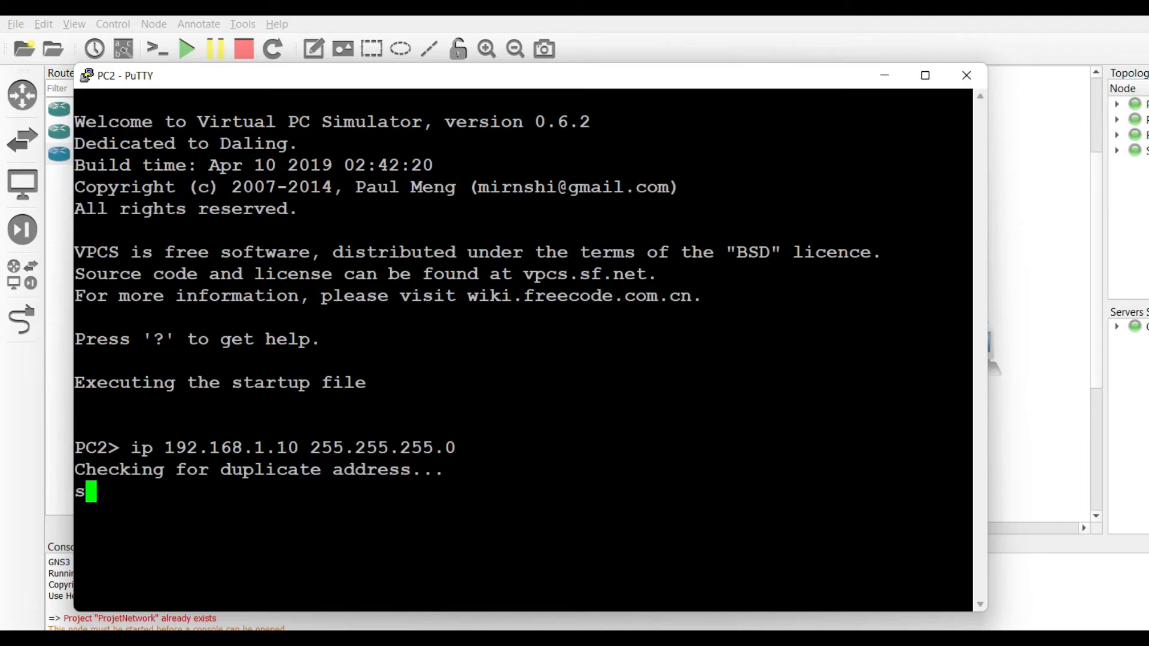
key(BackSpace)
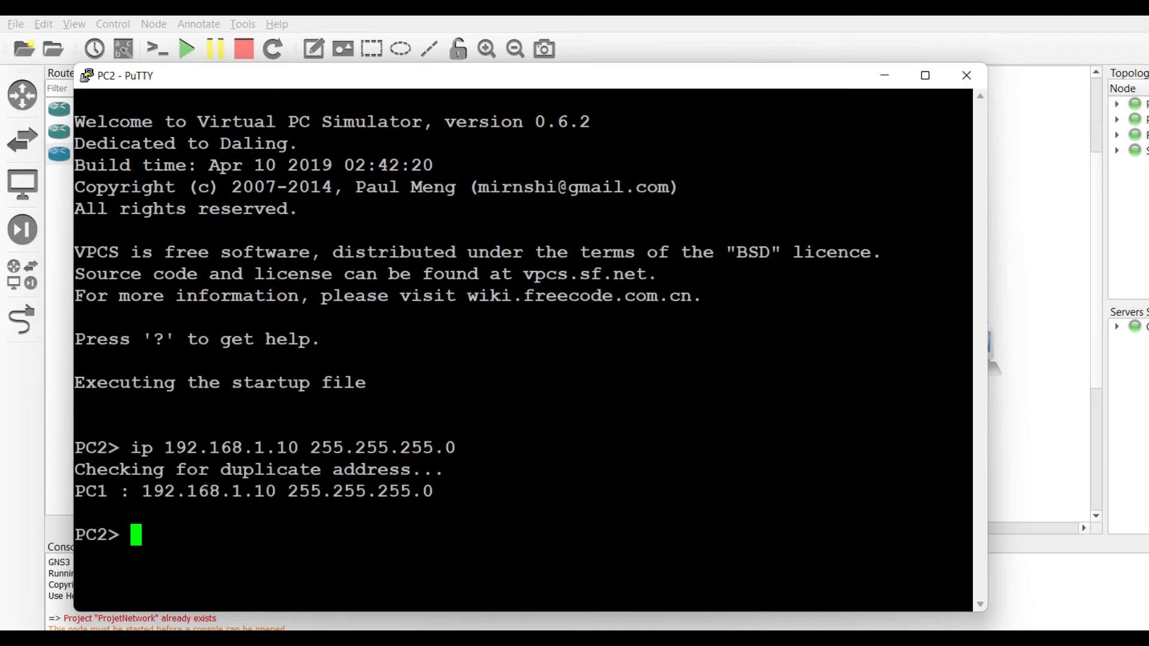
text(save)
key(Return)
Step: List PC2's settings, then try leaving the console with 'exit' twice
text(show)
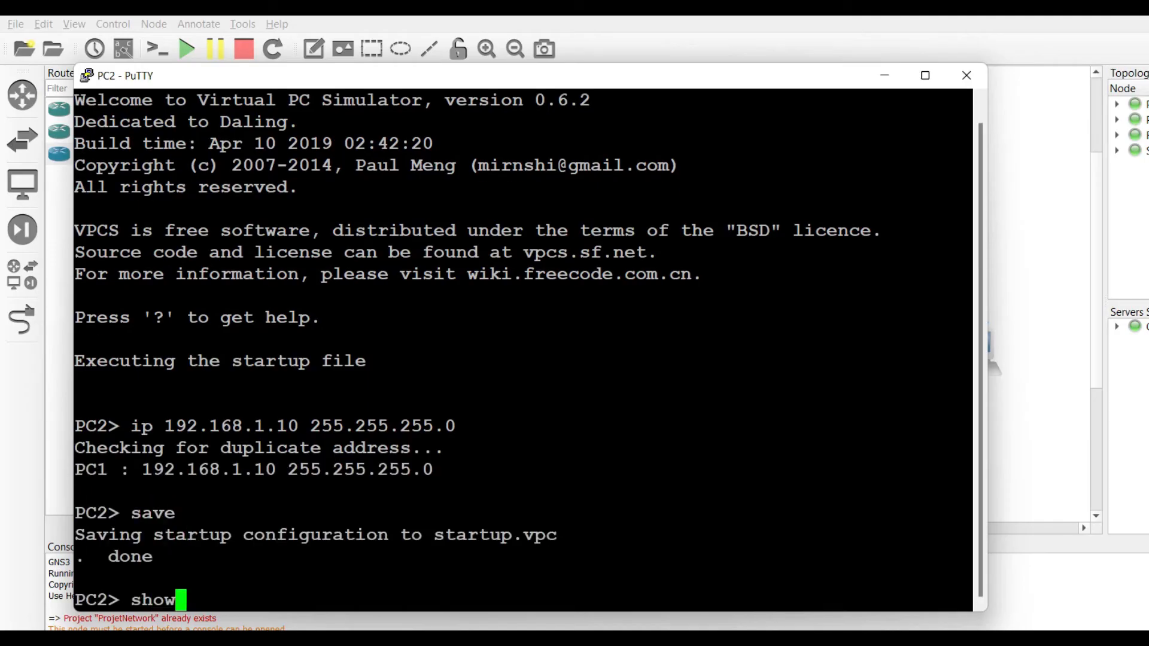
key(Return)
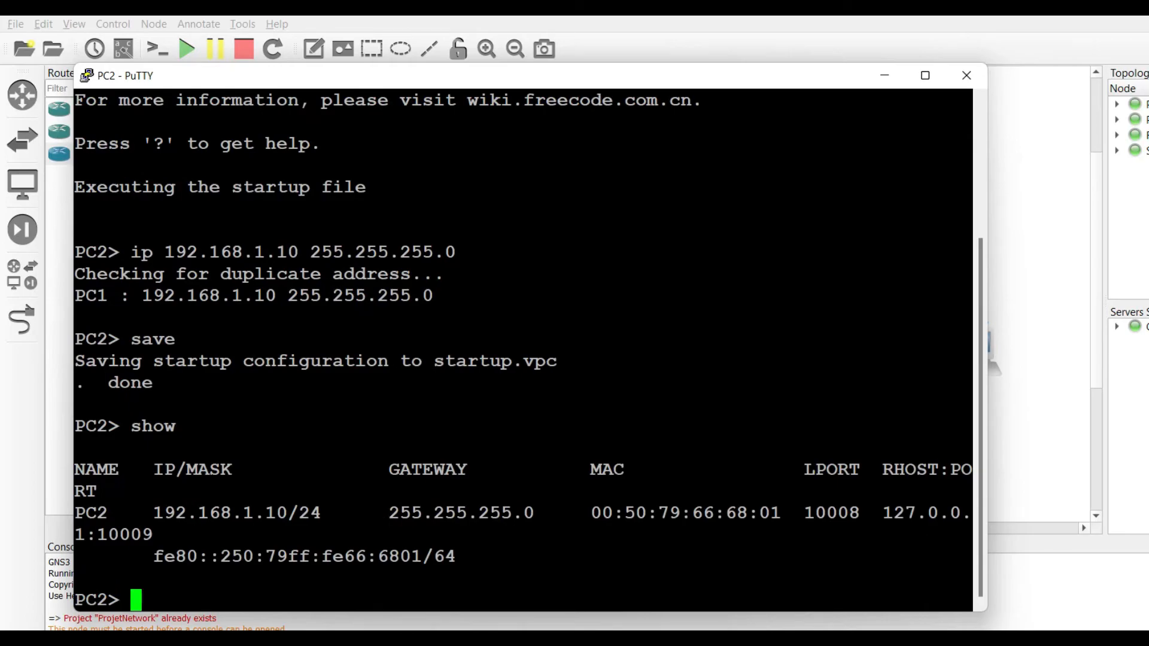
text(exit)
key(Return)
text(exit)
key(Return)
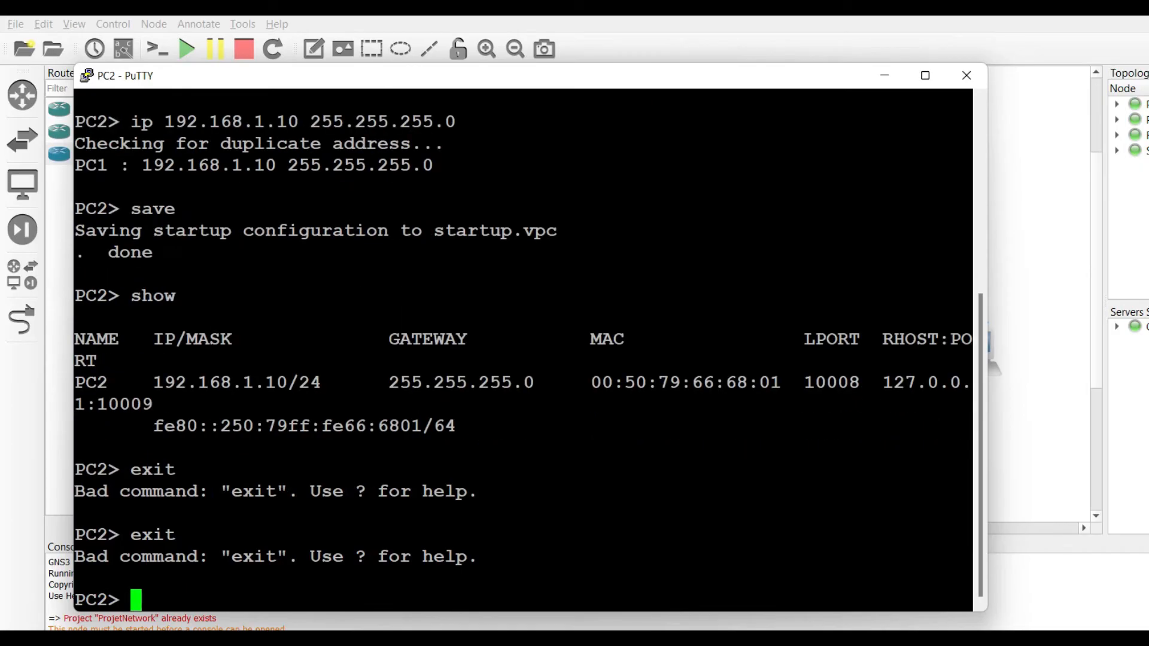
Step: Close PC2's console session and turn on interface labels for the links
click(967, 75)
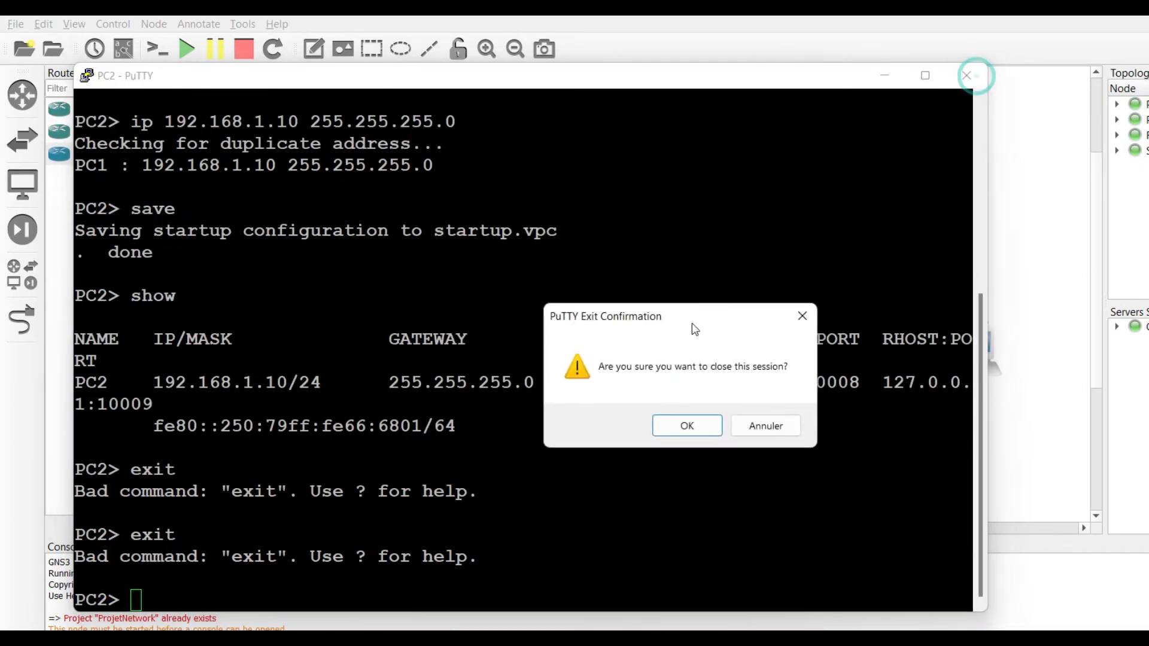
click(689, 427)
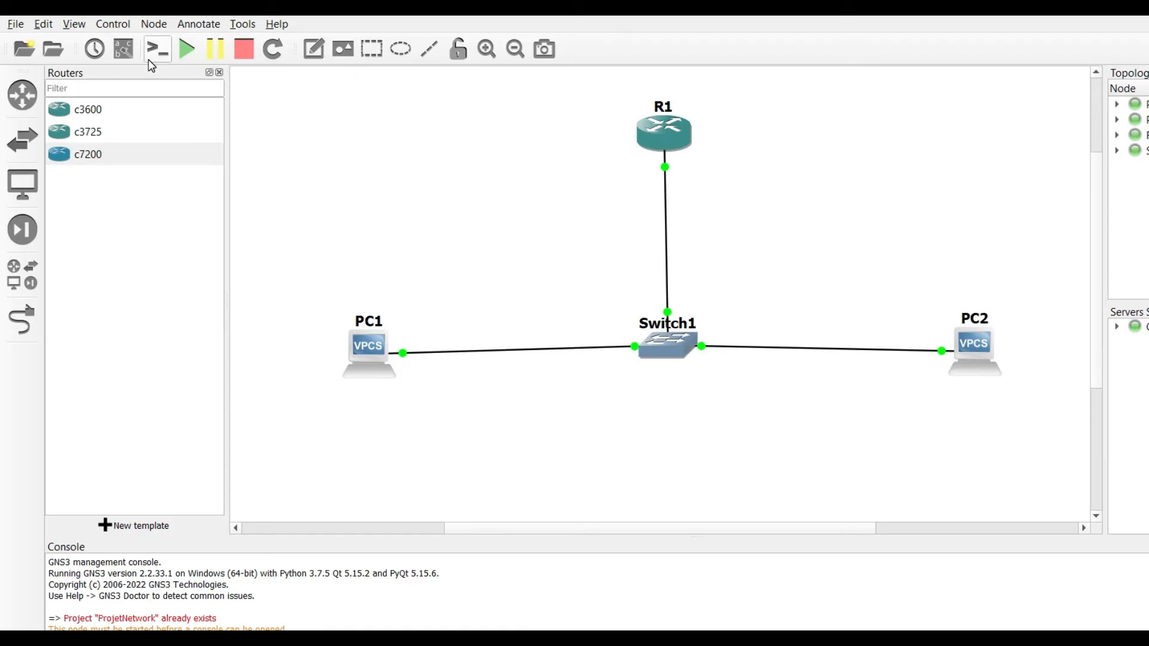
click(124, 50)
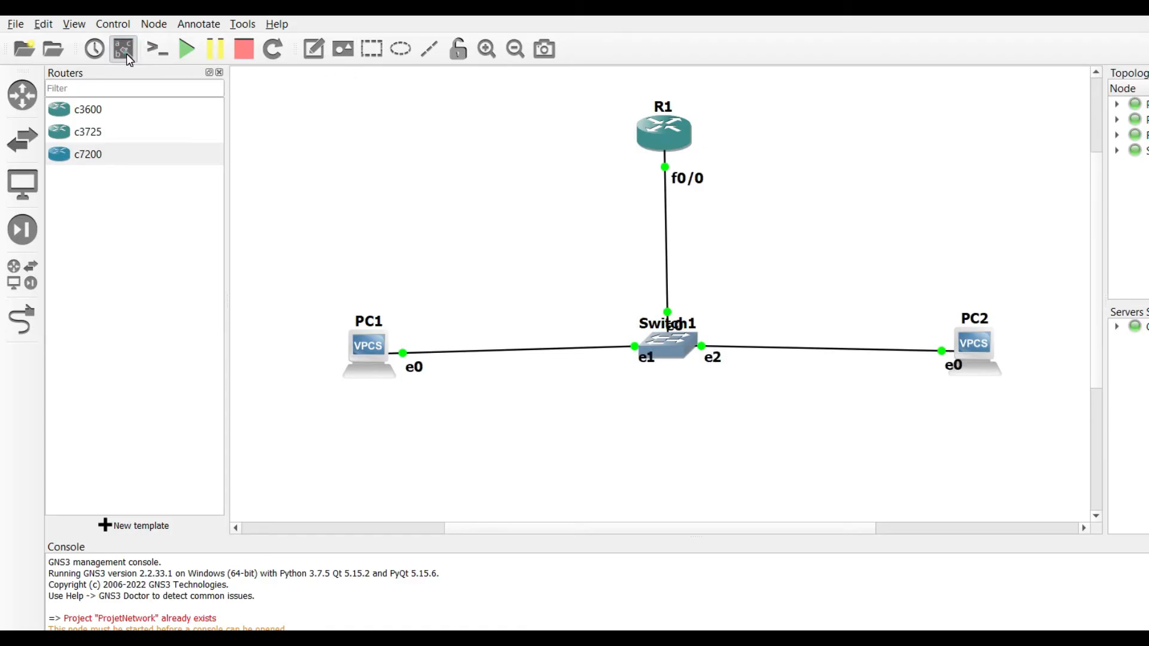
Step: Reposition the Switch1, e0, e1 and e2 labels neatly around the switch
drag(650, 326, 617, 304)
drag(681, 326, 686, 320)
drag(646, 358, 633, 364)
drag(713, 358, 716, 366)
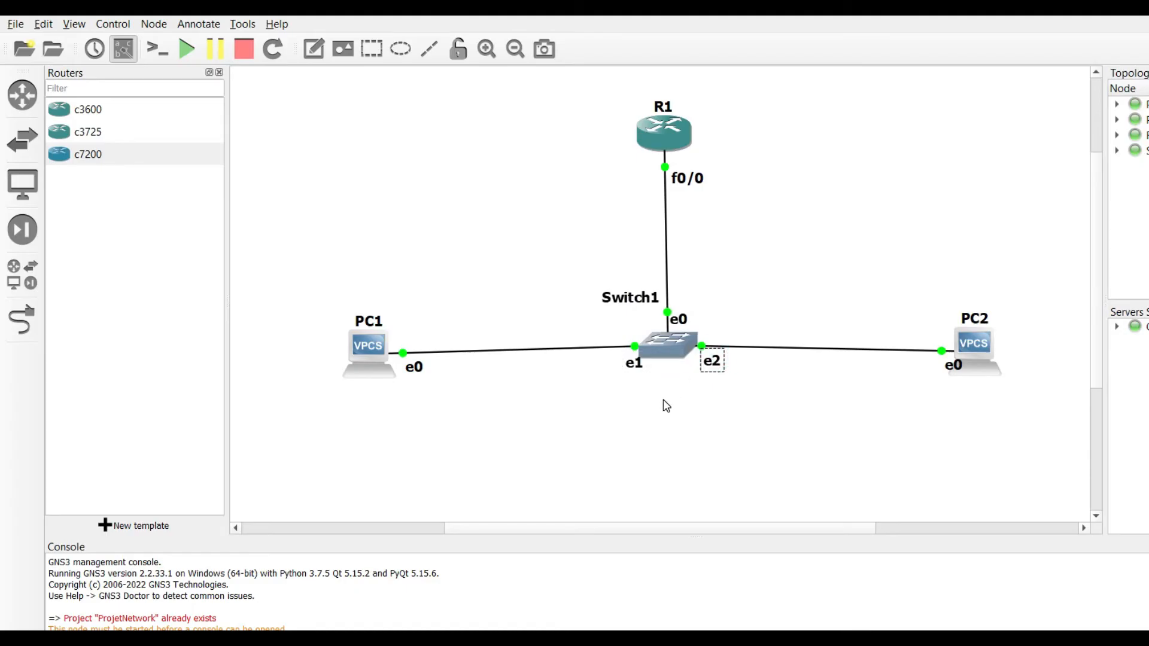
click(372, 355)
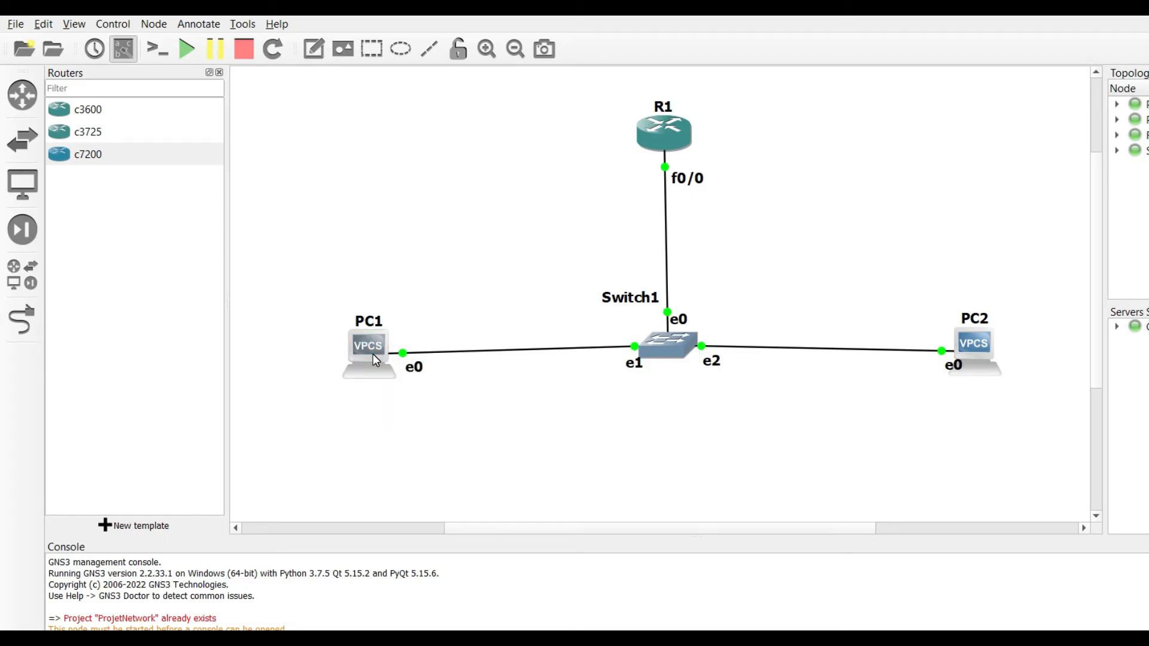
Step: Open consoles to all devices and arrange the R1, PC1 and PC2 windows
click(162, 53)
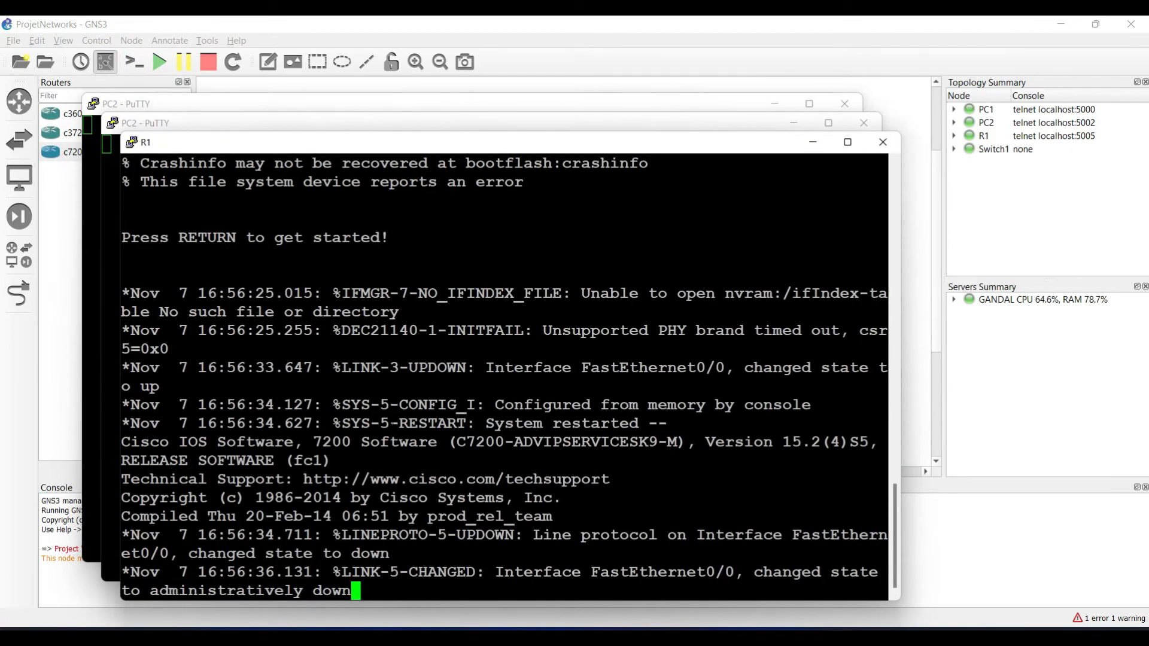
key(Return)
drag(281, 148, 562, 168)
click(185, 132)
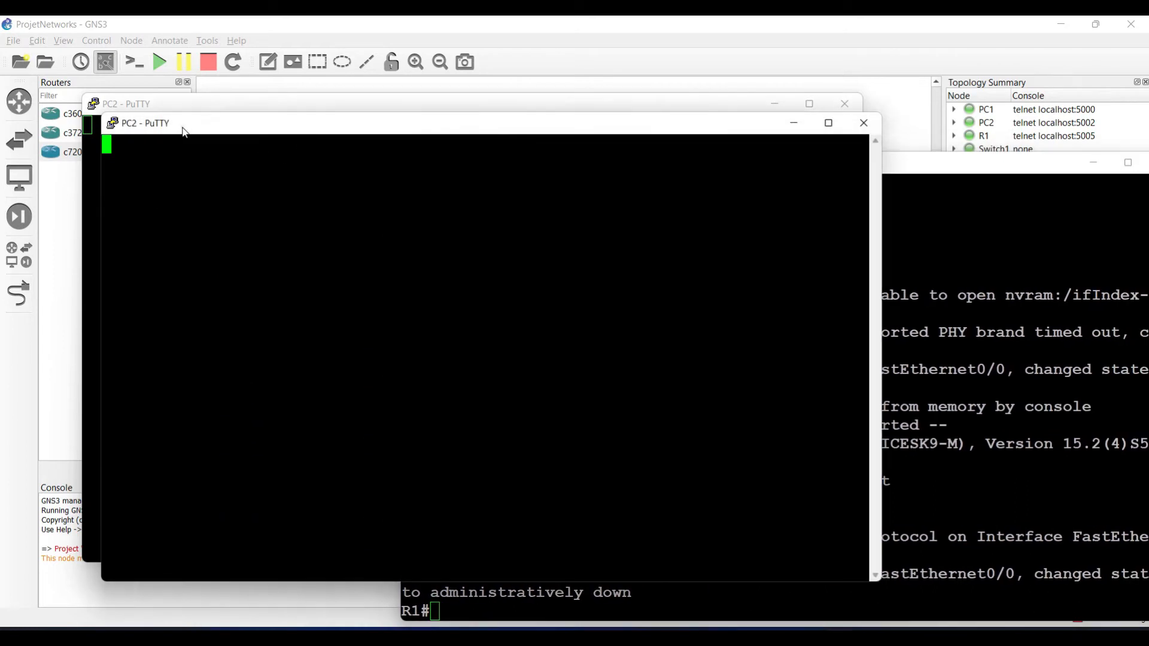
drag(185, 132, 295, 132)
drag(154, 105, 336, 195)
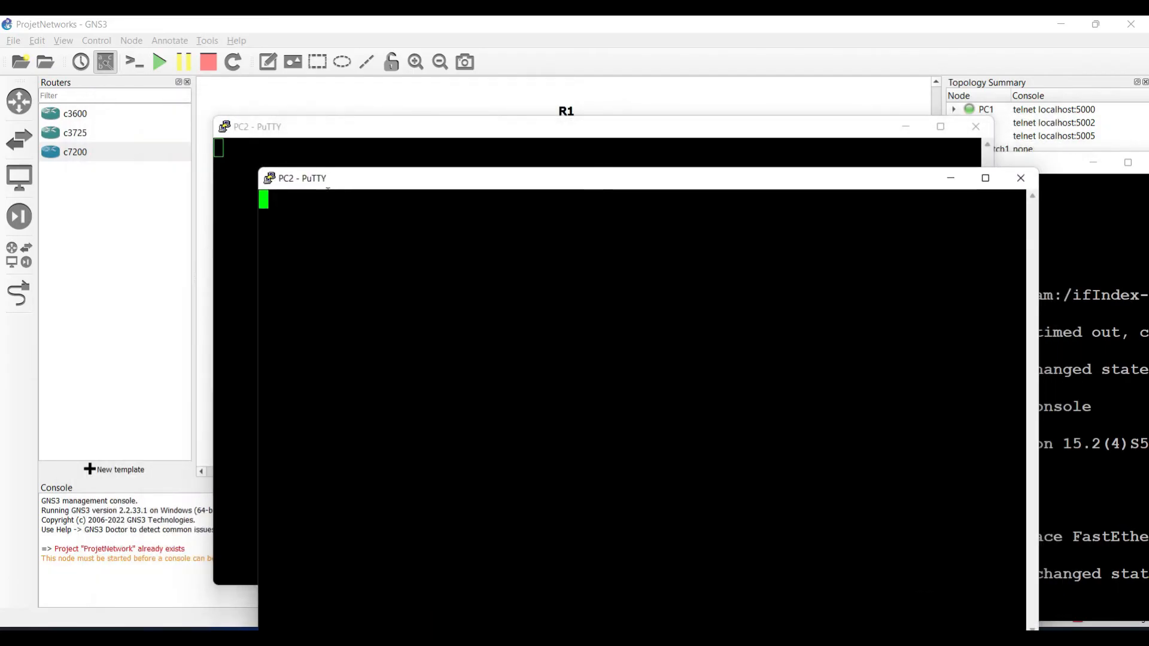
Step: Ping 192.168.1.10 from PC1, getting four replies, then bring up PC2's prompt
key(Return)
text(ping 192.168.1.10)
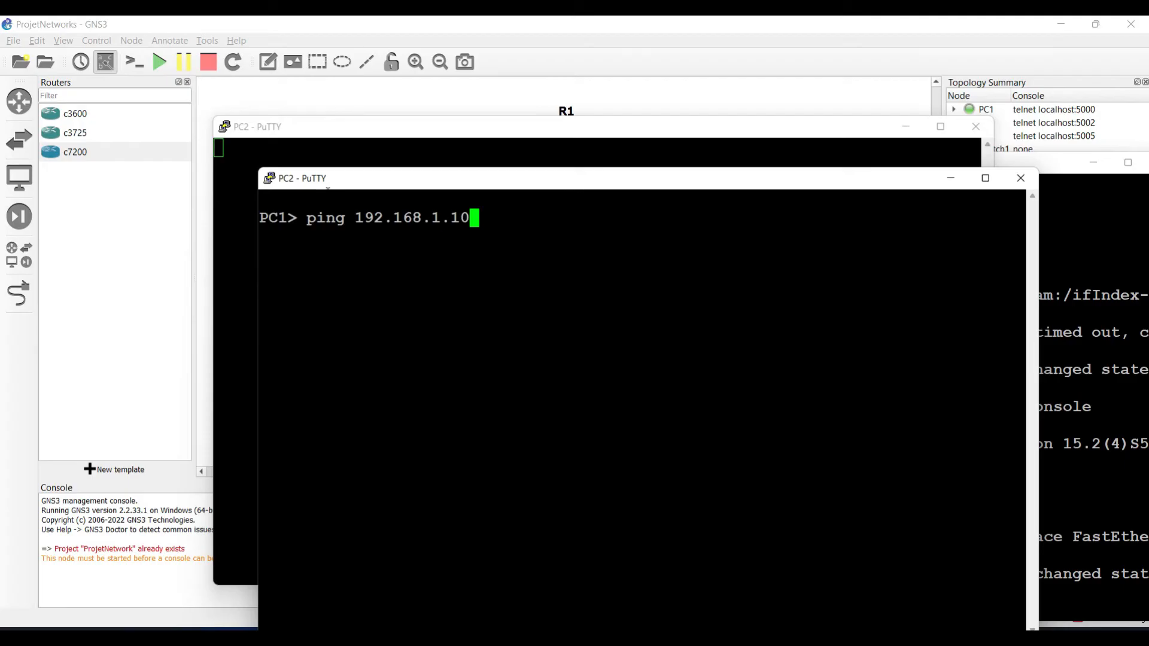
key(Return)
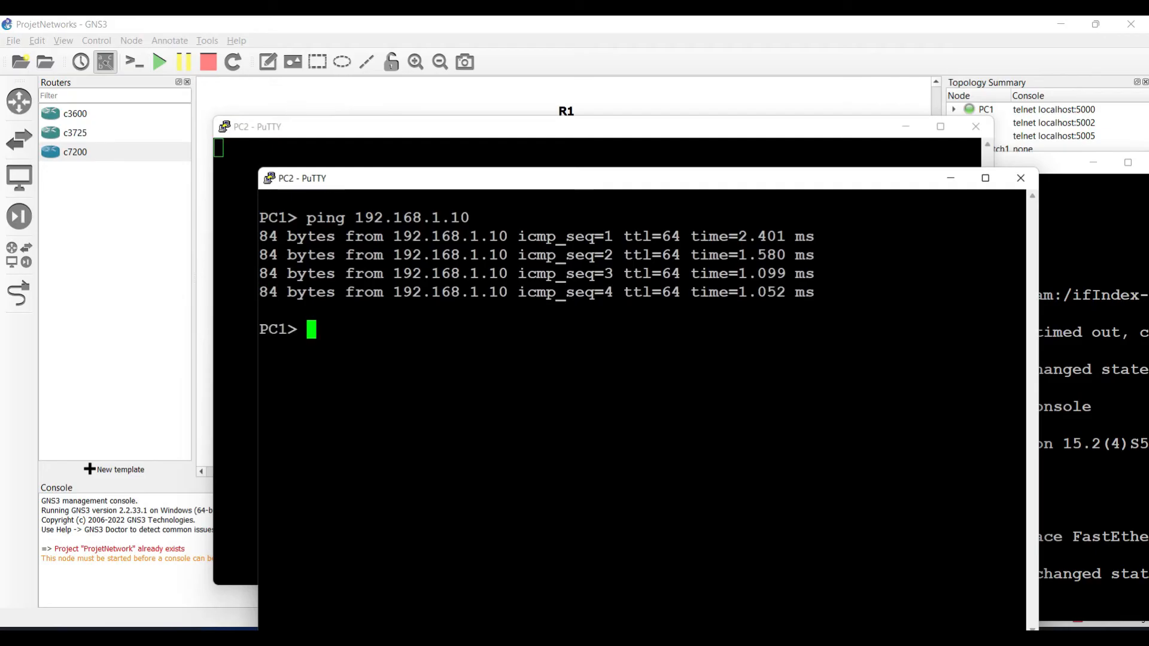
click(302, 149)
key(Return)
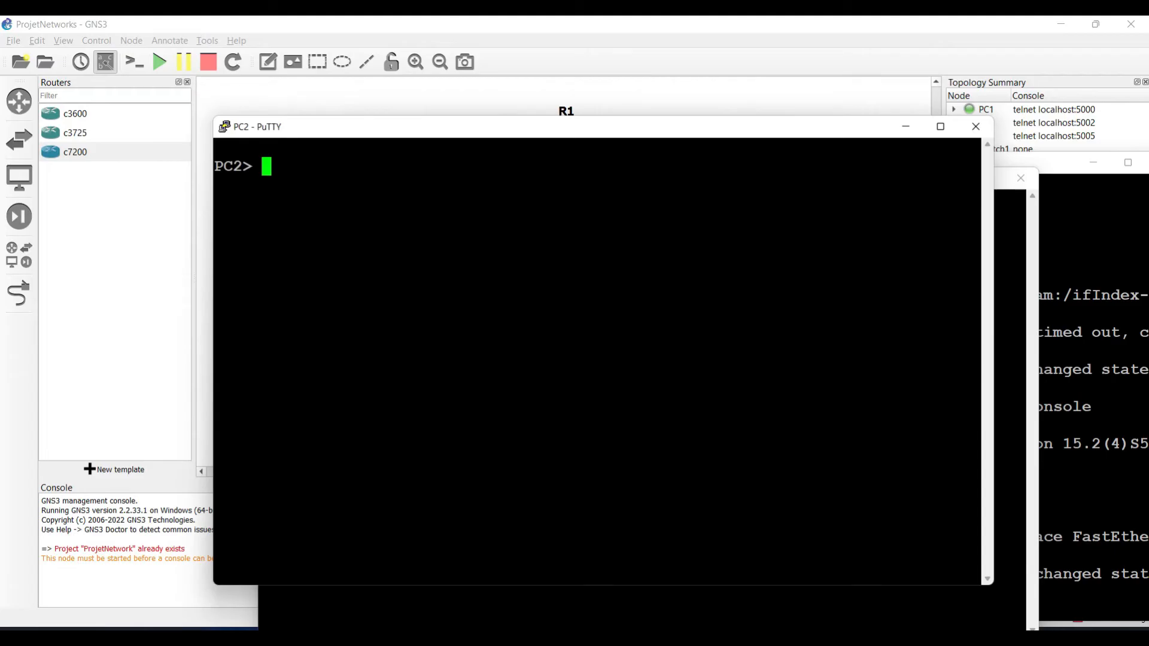
Step: Ping 192.168.1.5 from PC2 to confirm it reaches PC1
text(ping 192.13)
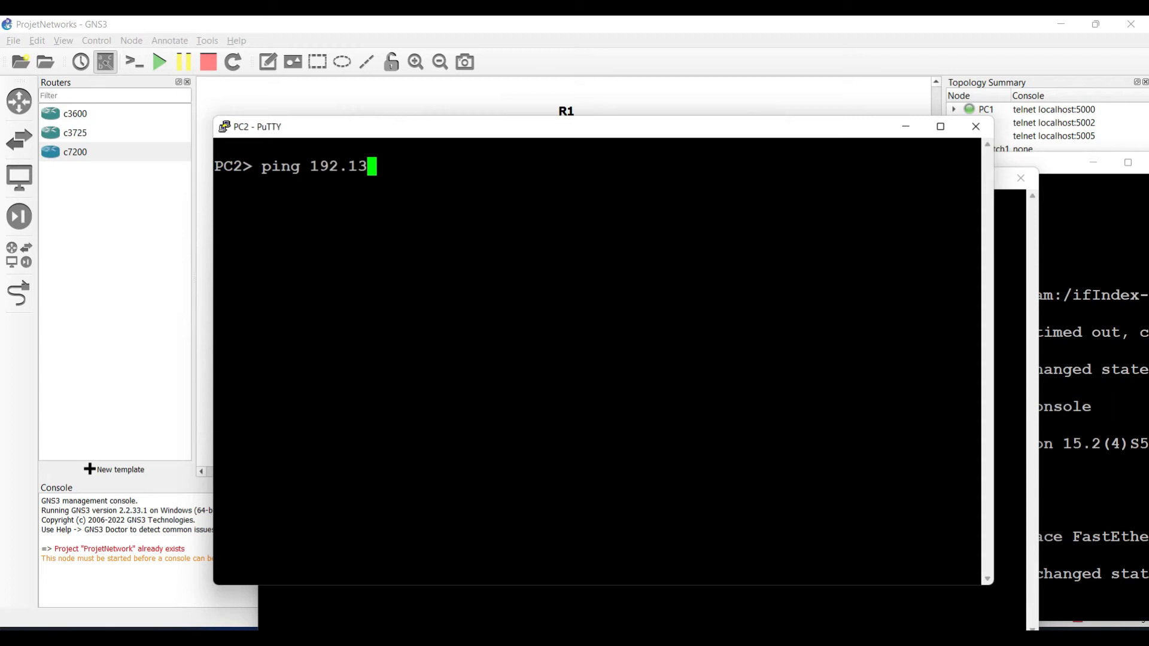
key(BackSpace)
text(68.1.5)
key(Return)
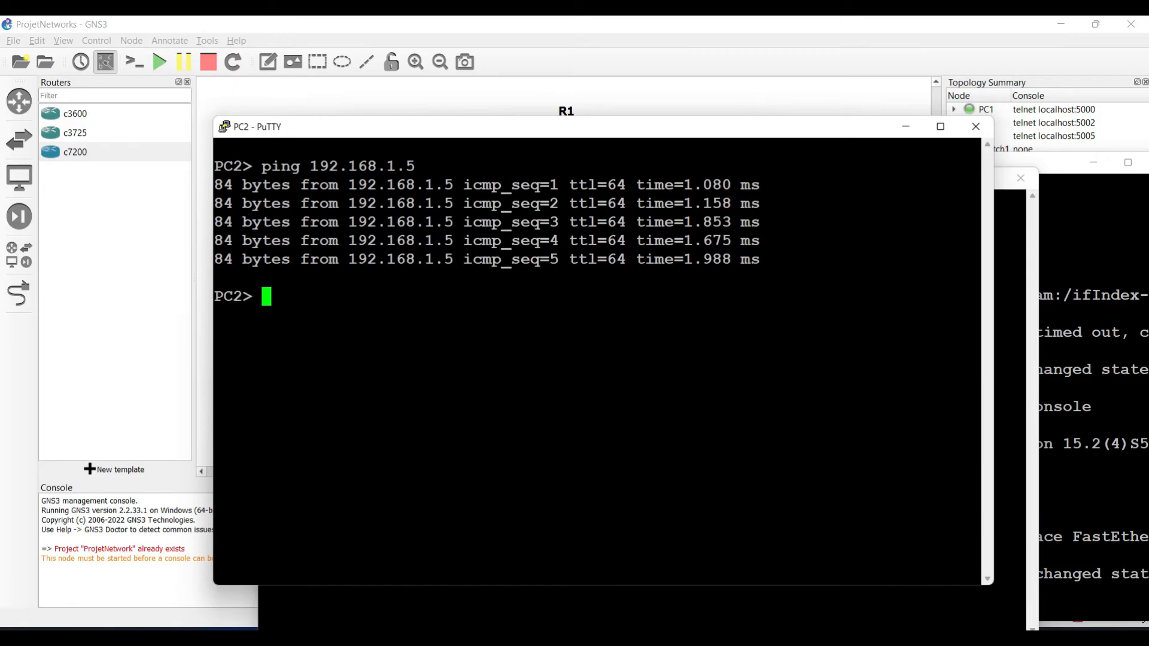
Step: Close the PC2 and PC1 PuTTY sessions and minimize the R1 console to reveal the topology
click(976, 127)
click(591, 383)
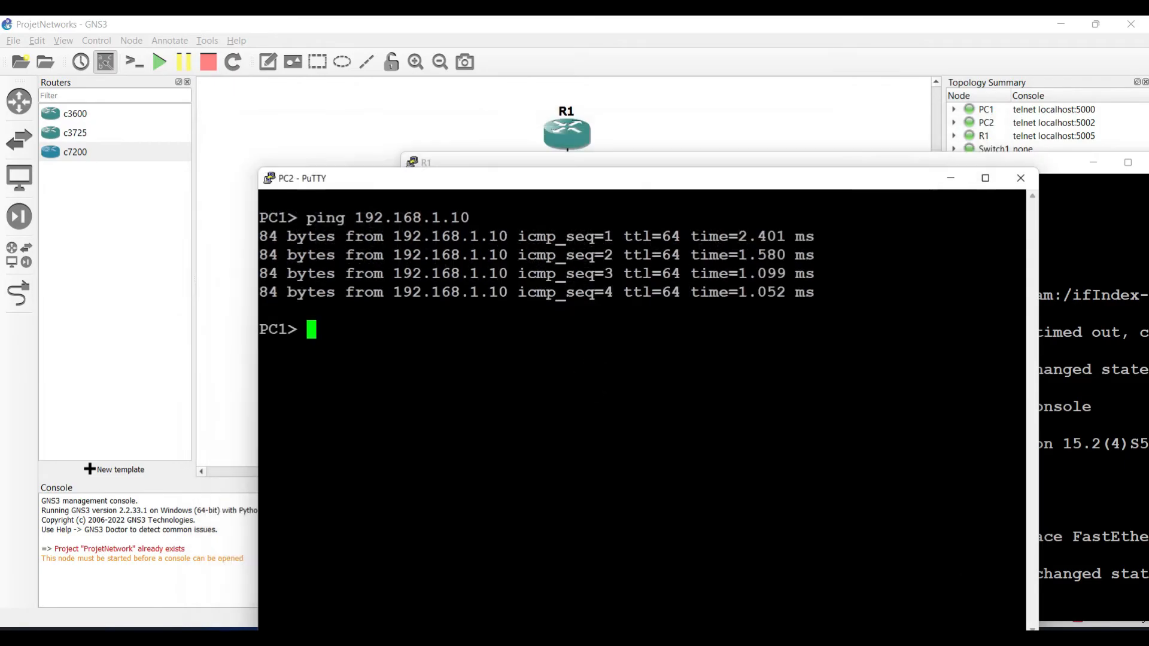
click(1019, 189)
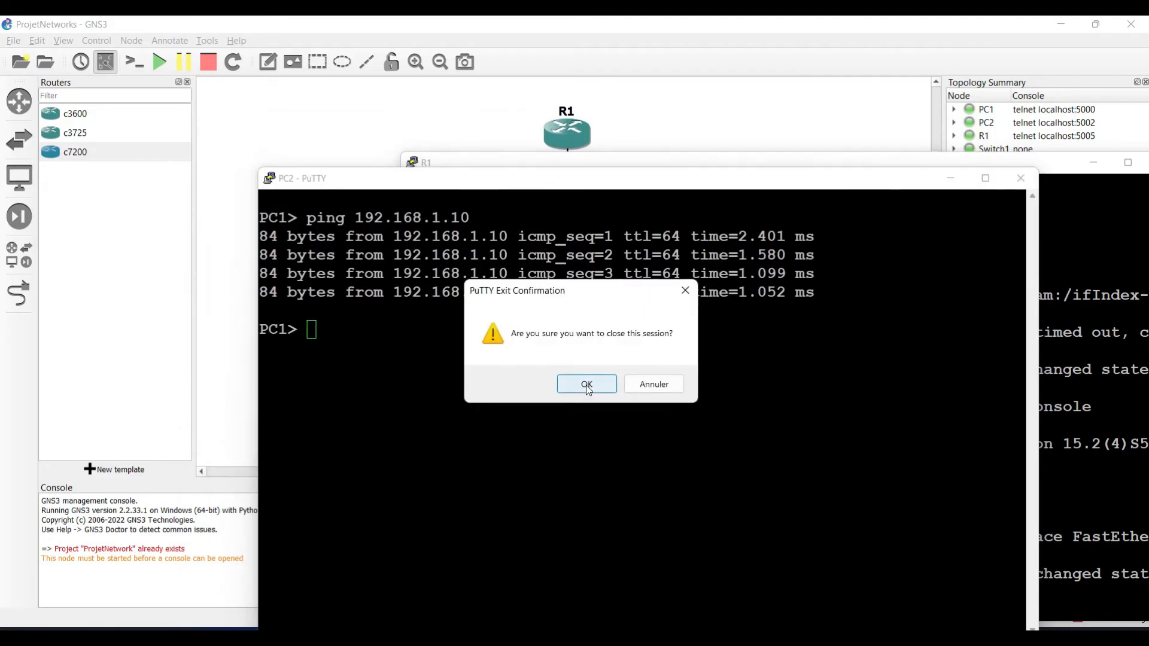
click(587, 383)
drag(710, 163, 497, 150)
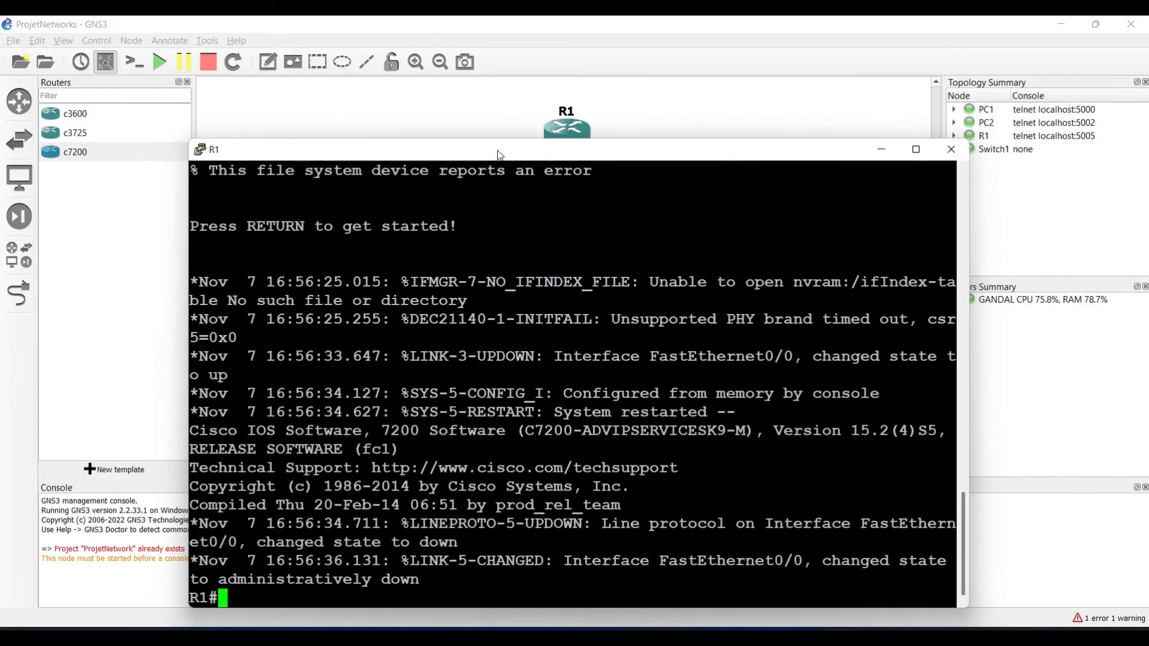
click(879, 151)
click(410, 206)
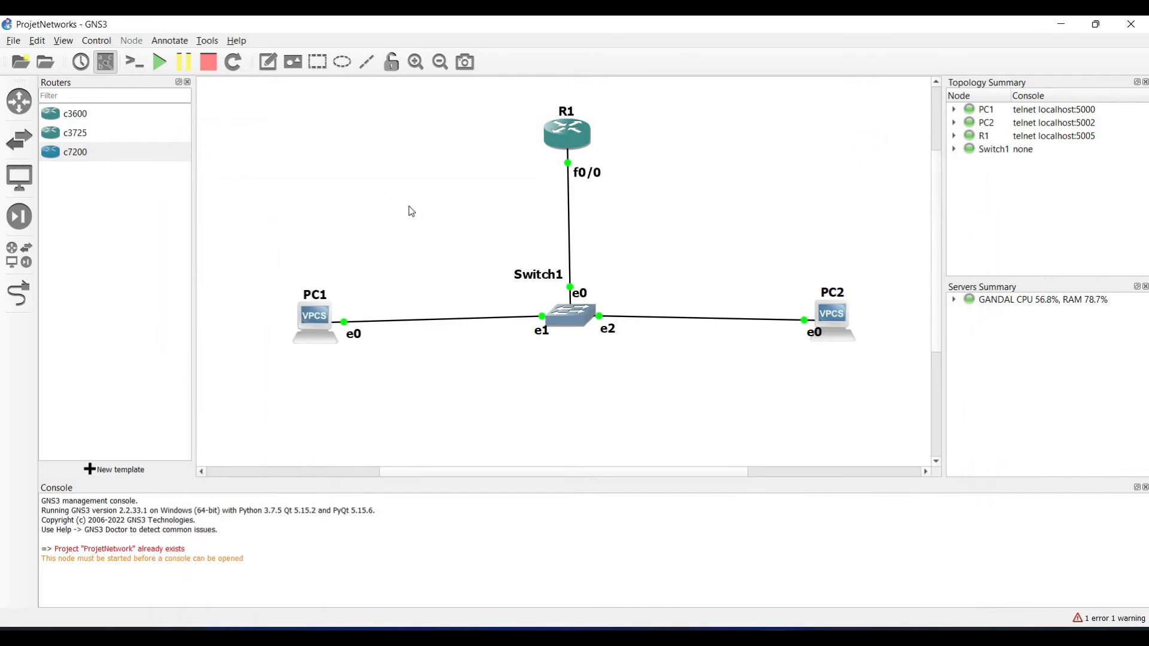
Step: Replace PC1's VPCS icon with the Affinity-circle-blue 'client' symbol
right_click(316, 322)
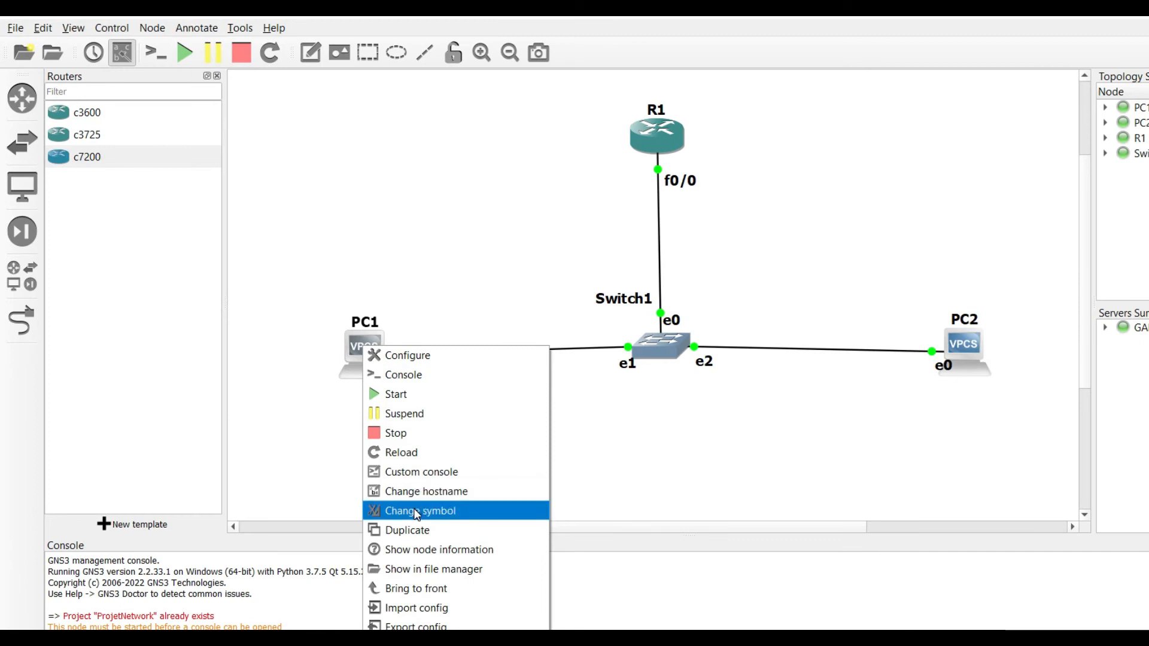
click(417, 512)
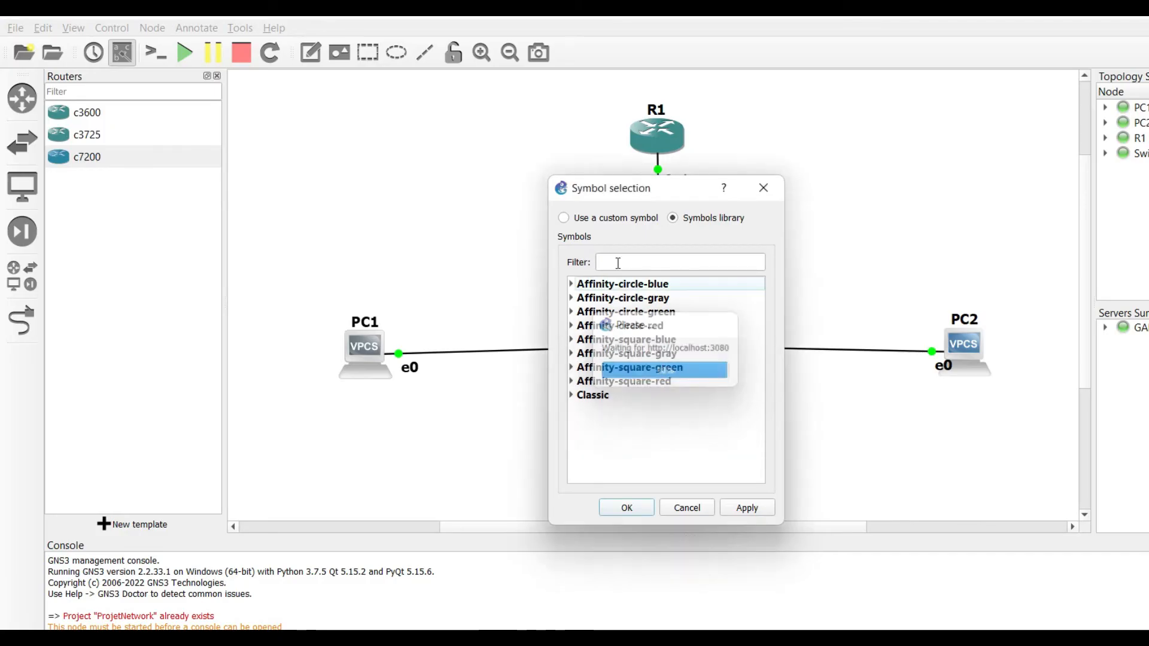
click(619, 263)
text(client)
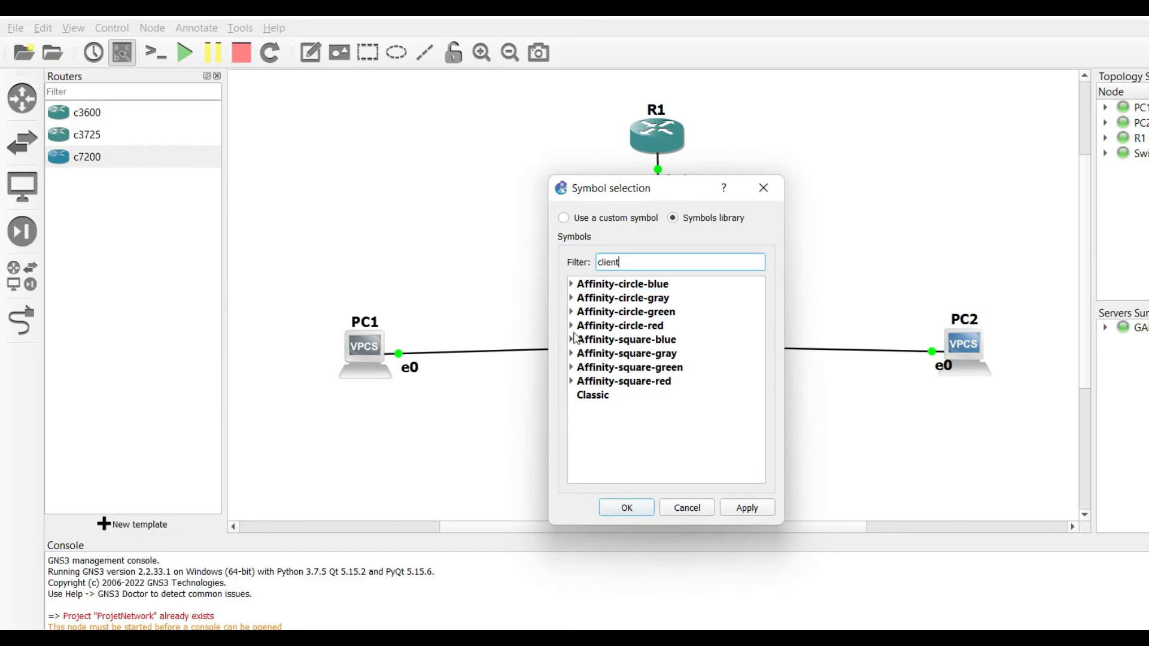
click(571, 285)
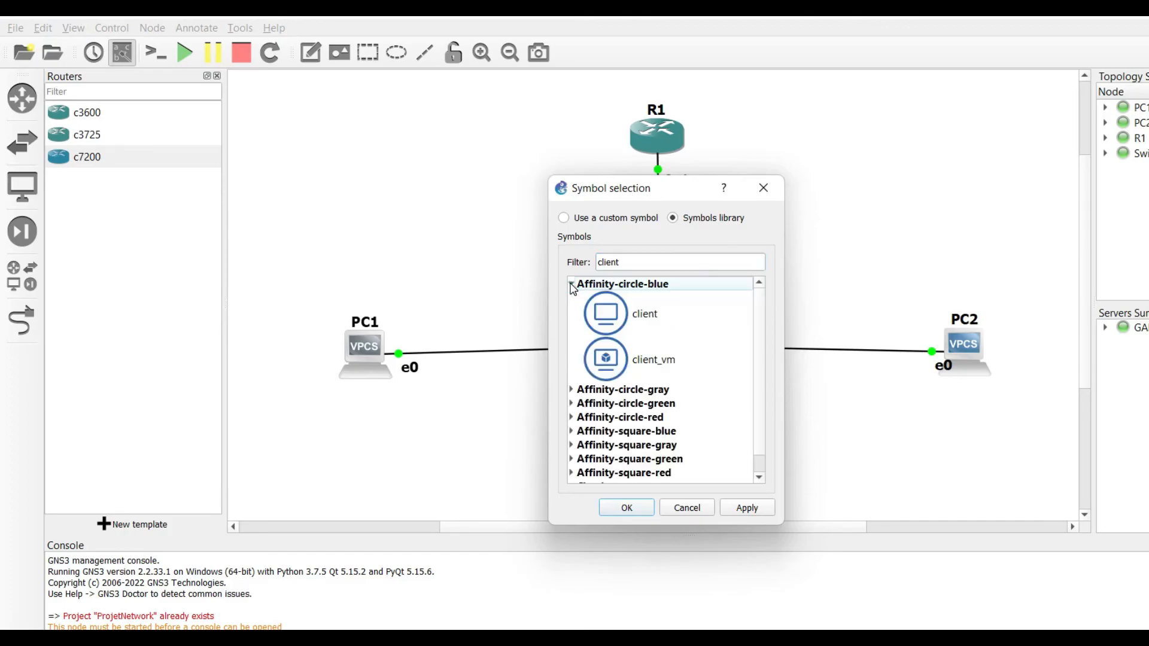
click(658, 317)
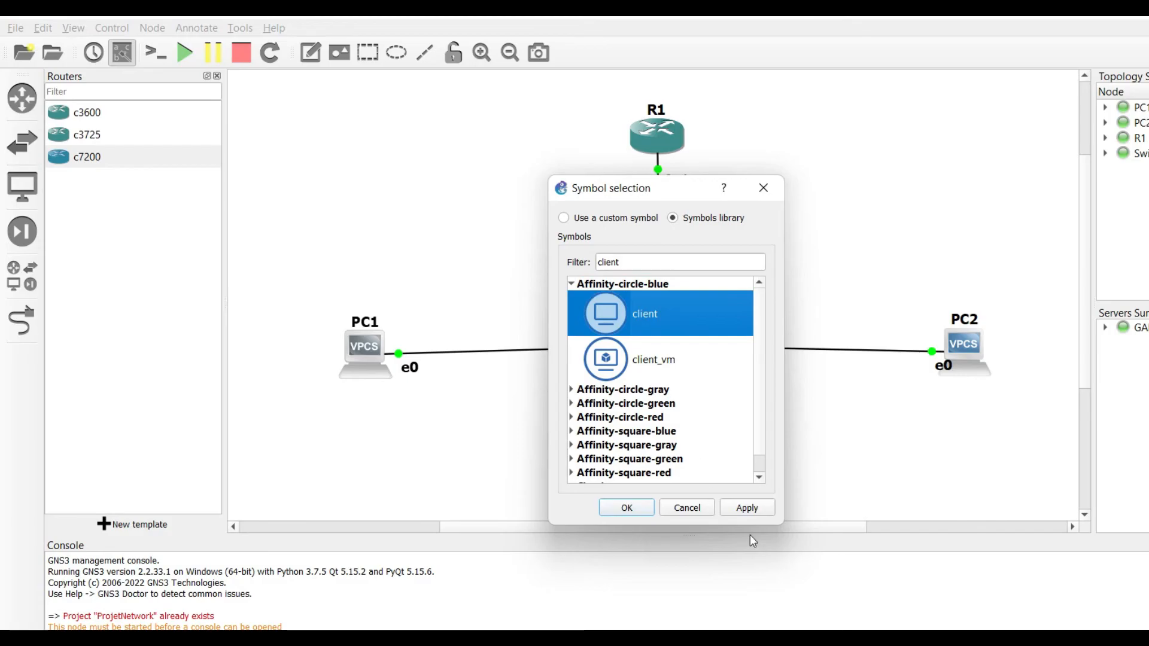
click(747, 509)
click(633, 508)
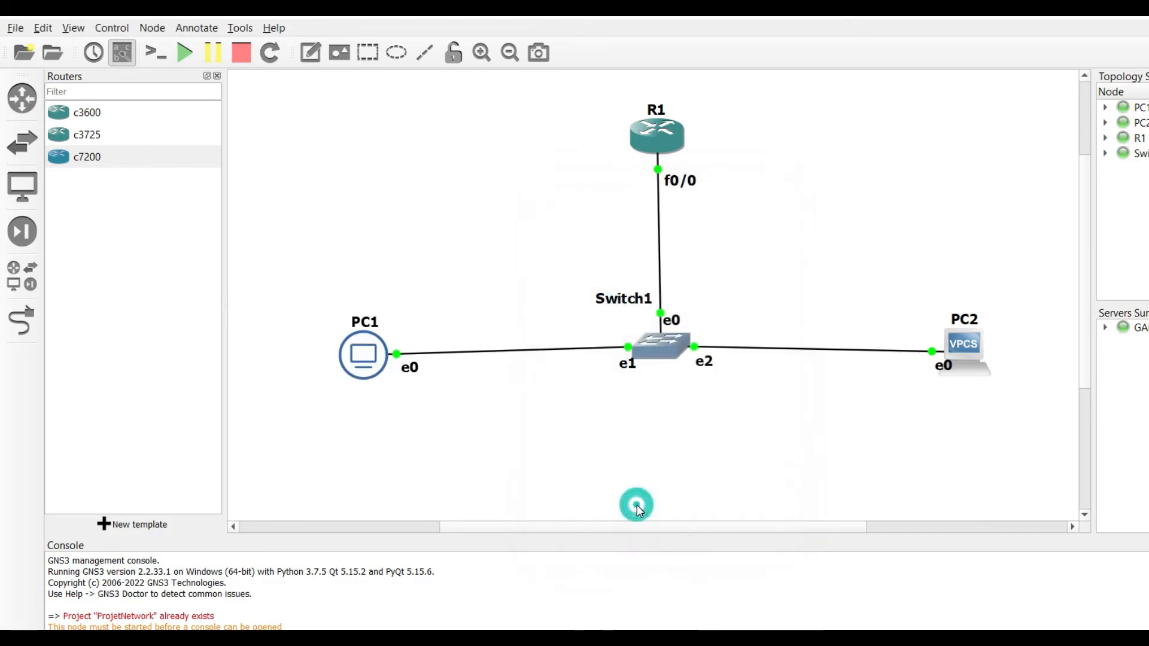
Step: Replace PC2's VPCS icon with the same Affinity-circle-blue 'client' symbol
right_click(967, 348)
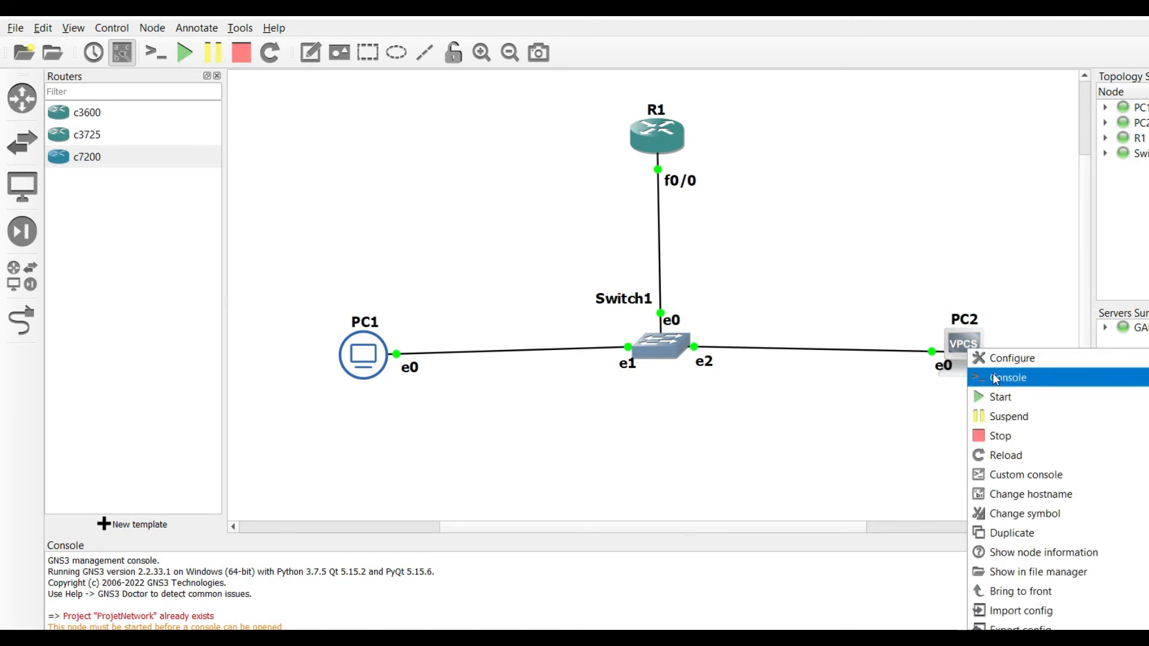
click(1010, 510)
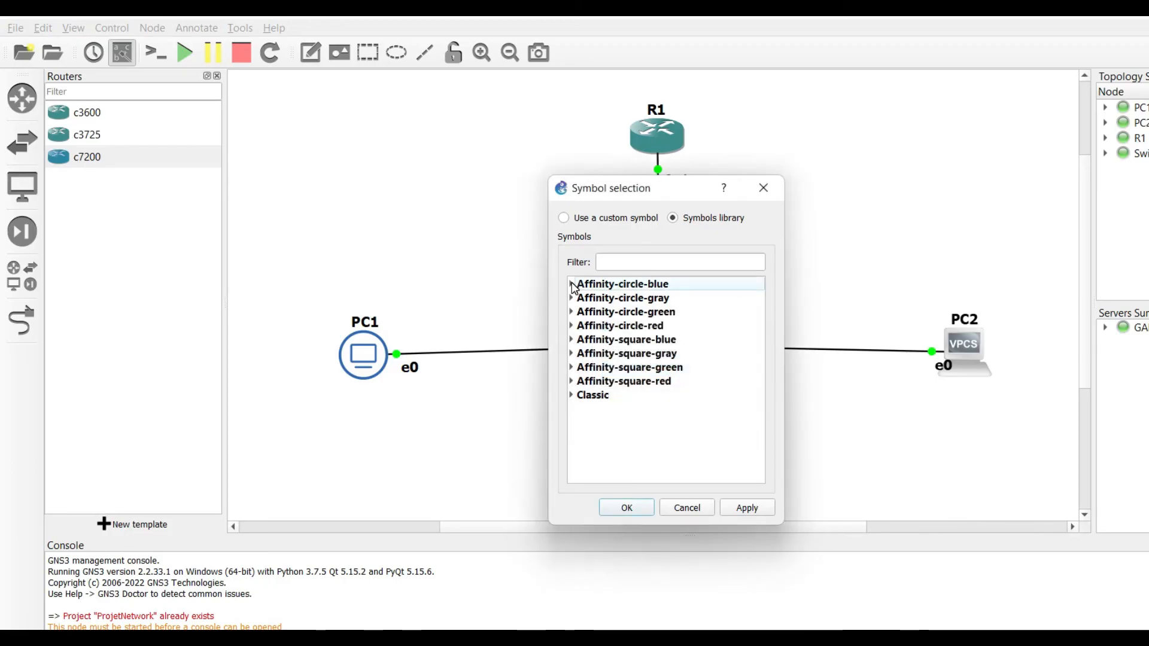
click(574, 287)
click(638, 261)
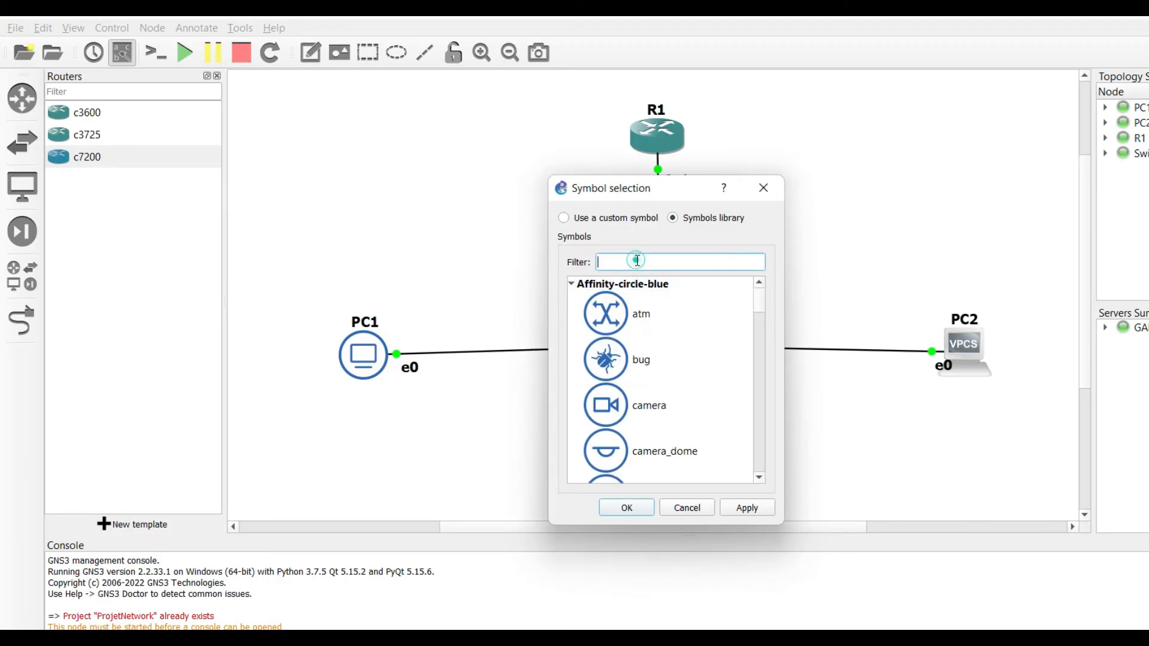
text(client)
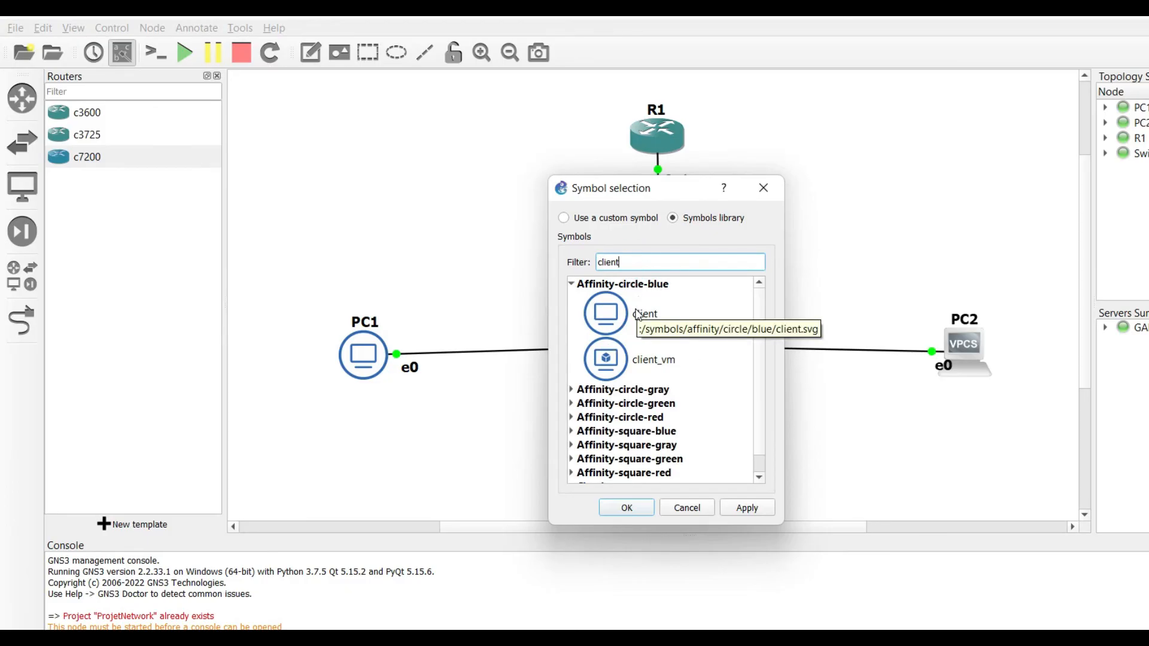
click(572, 431)
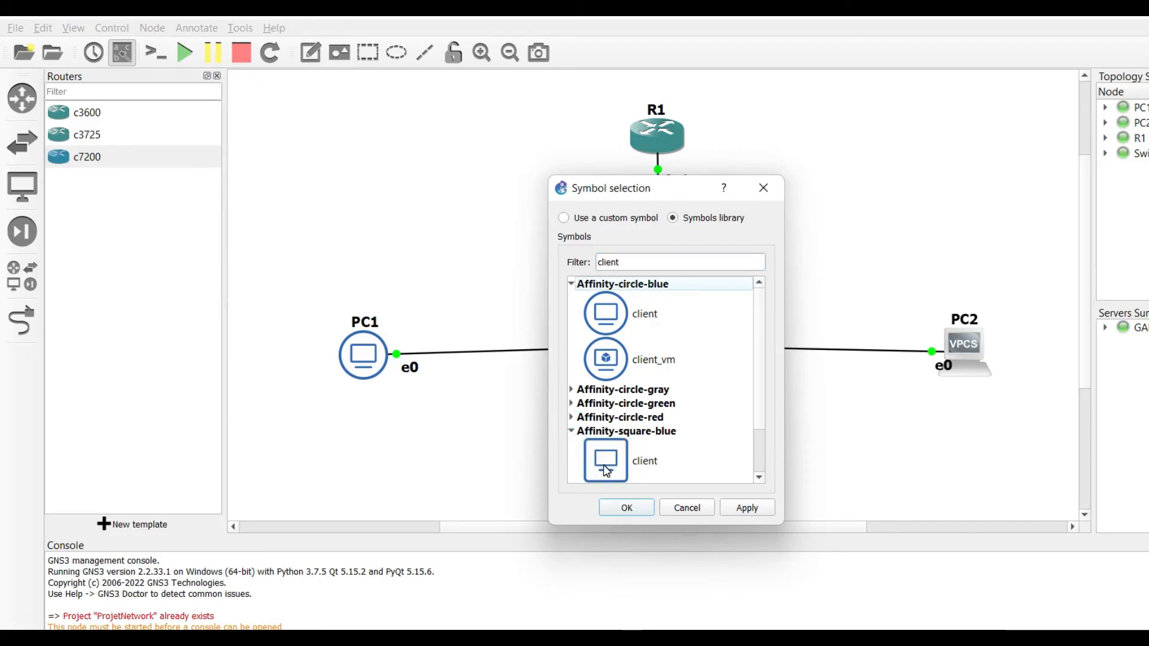
click(650, 319)
click(746, 508)
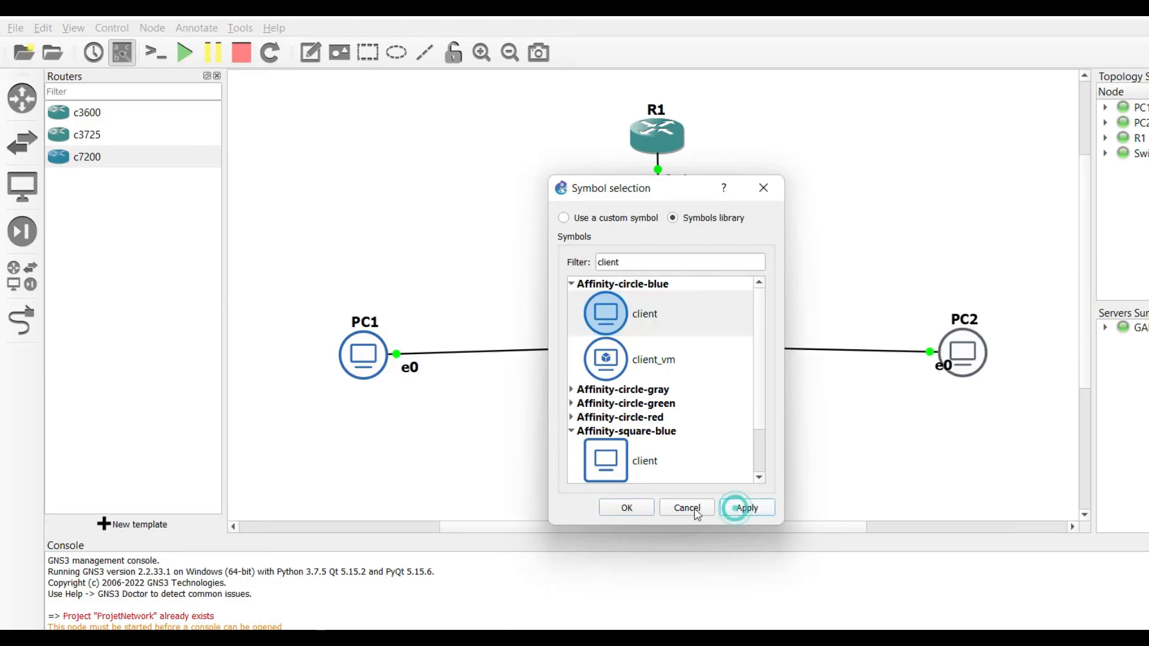
click(625, 509)
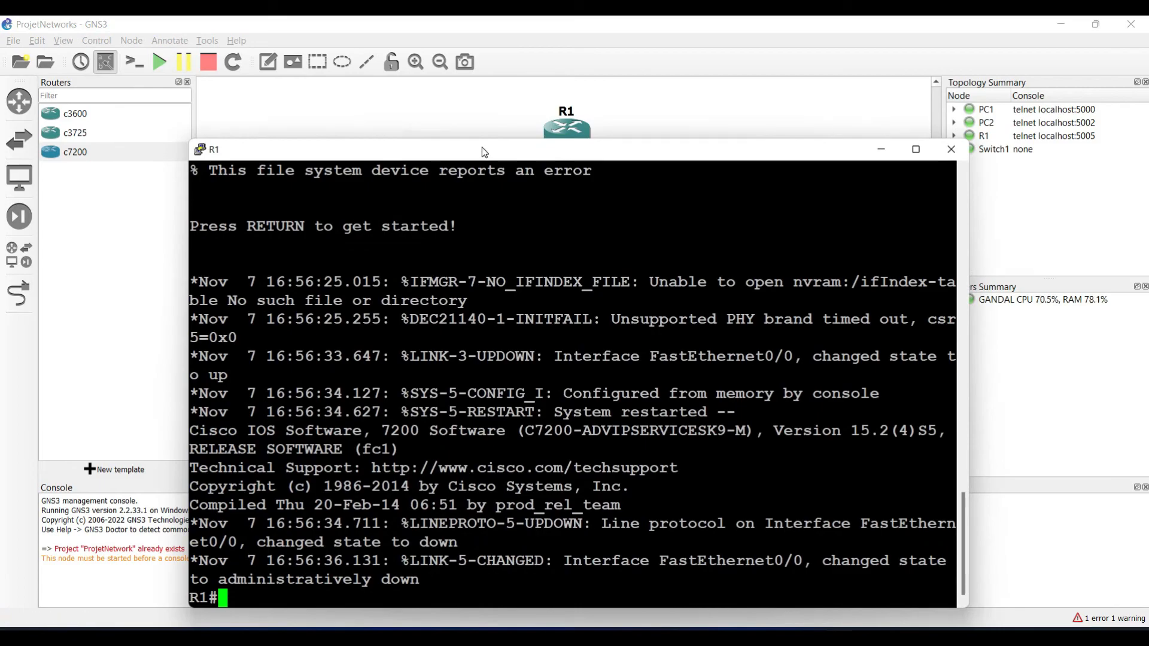
Step: Restore the R1 console and list its exec-mode commands with ?
drag(482, 148, 602, 100)
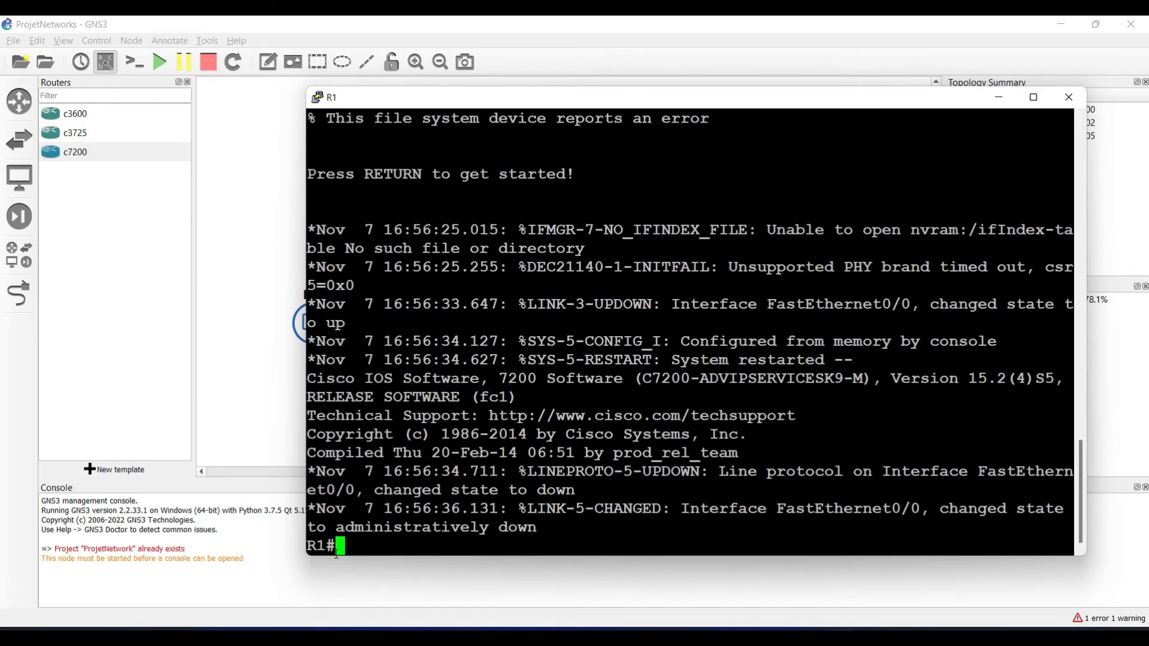
text(?)
key(space)
key(space)
key(space)
key(space)
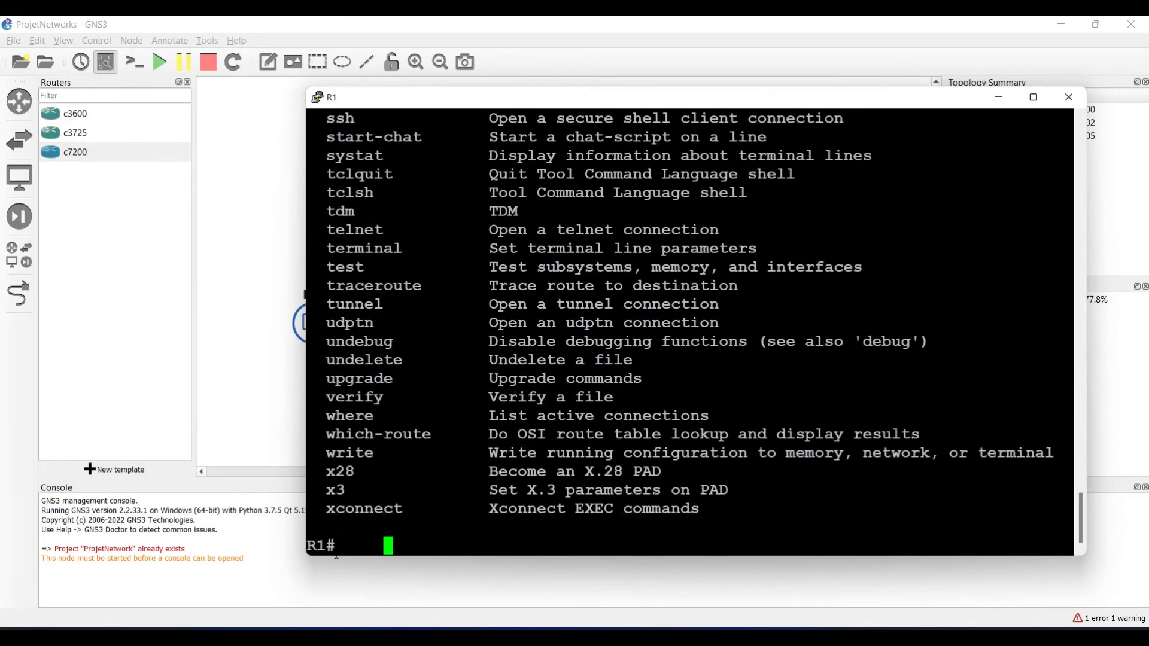
key(BackSpace)
key(BackSpace)
key(BackSpace)
key(BackSpace)
key(BackSpace)
Step: Enter global configuration mode with conf t and ask for its command help
text(conf t)
key(Return)
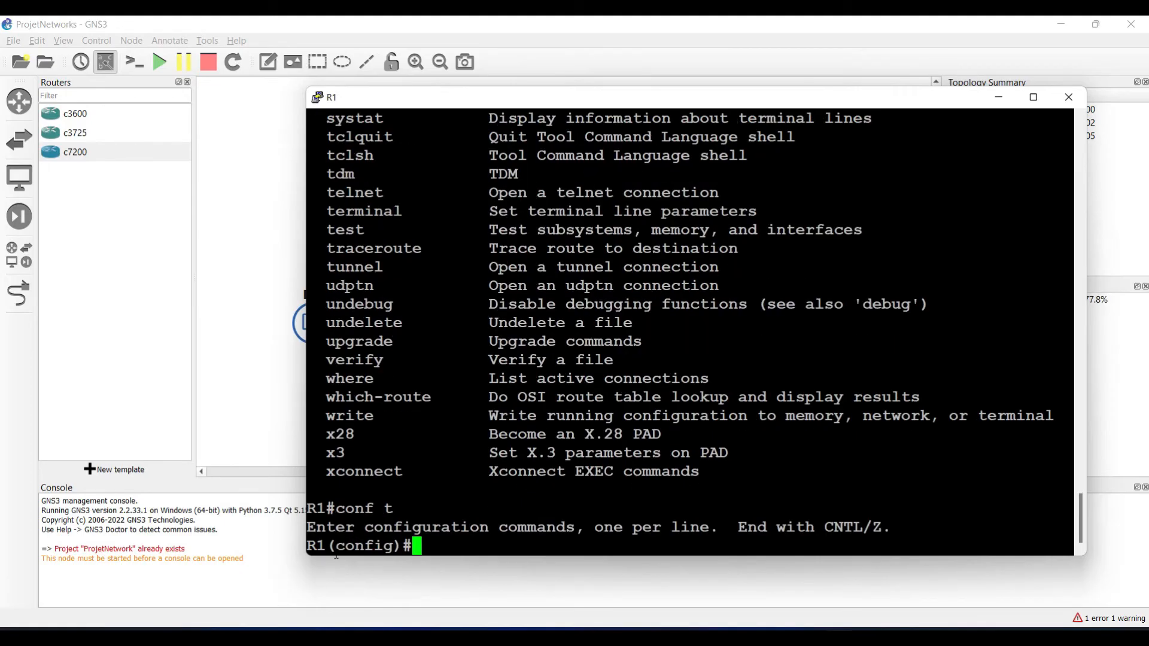
text(?)
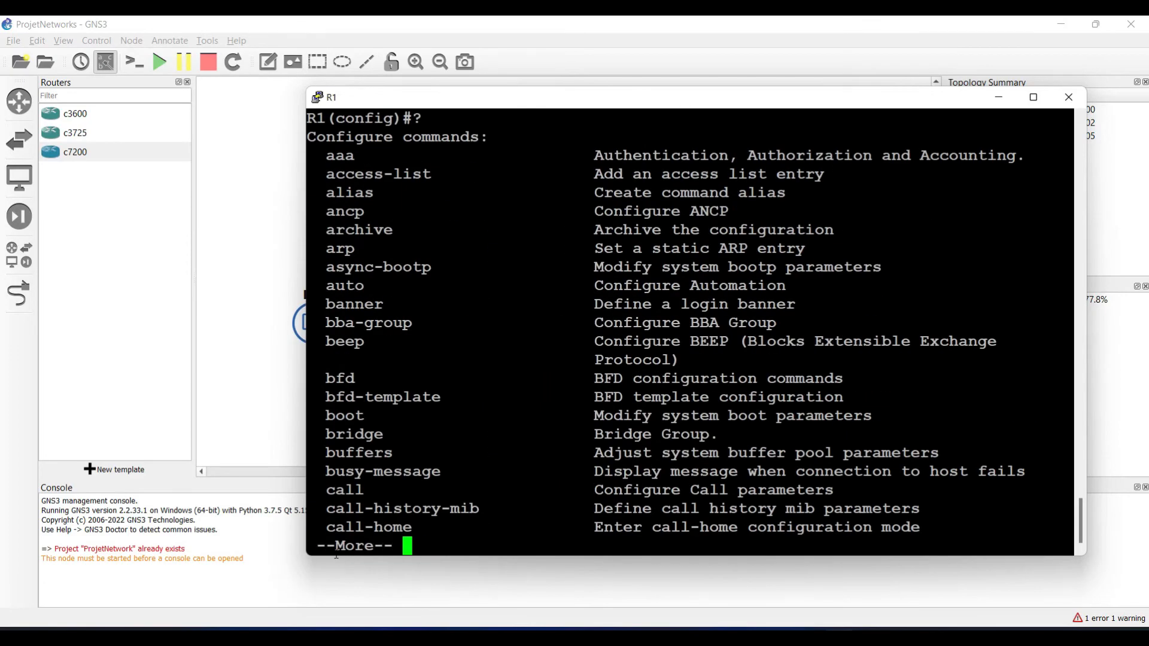
Step: Page through R1's configuration commands to xconnect, then switch to the Gandal Smart website
key(space)
key(space)
key(space)
key(space)
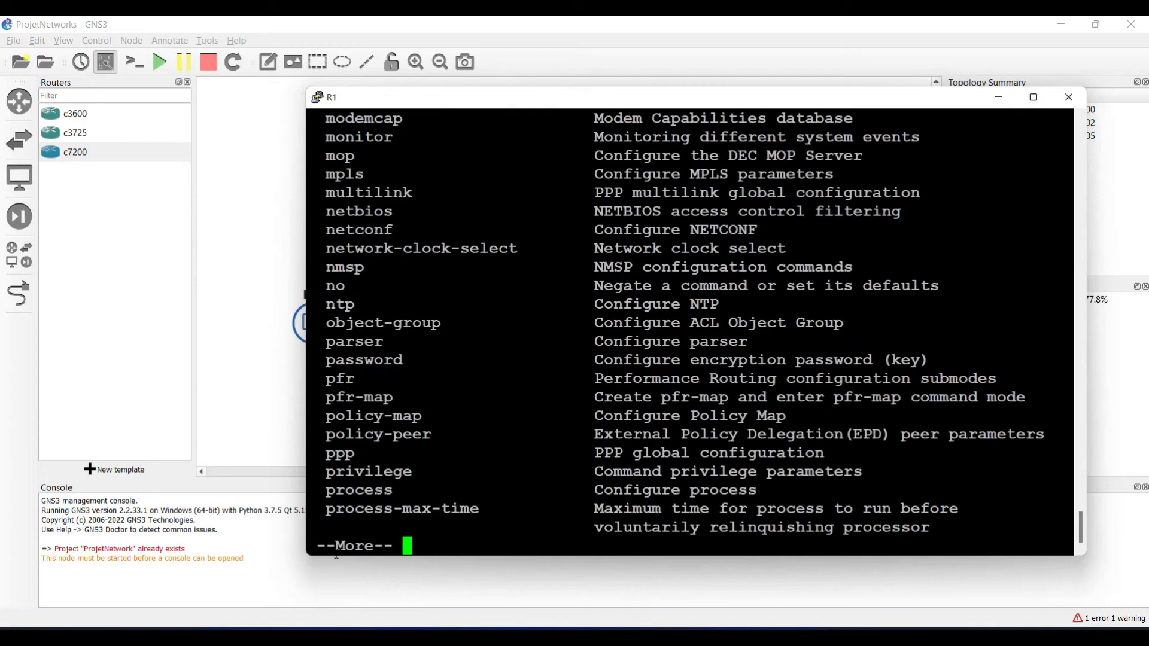
drag(475, 107, 497, 174)
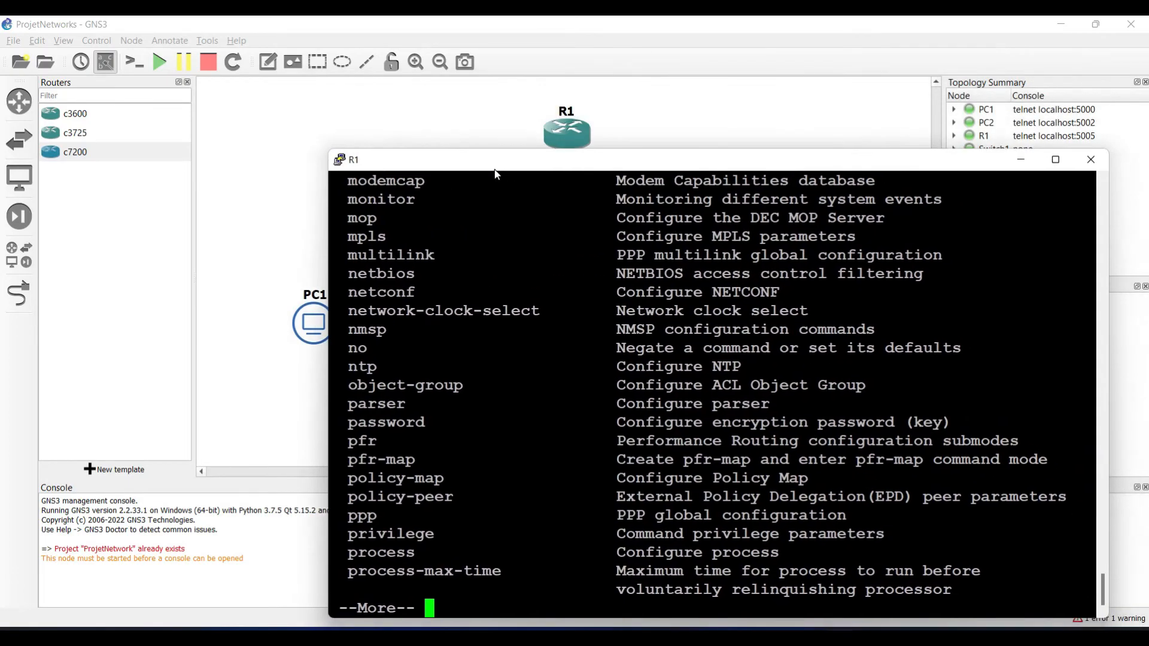
key(Return)
key(Return)
key(Return)
key(Return)
key(Return)
key(Return)
key(Return)
key(Return)
key(Return)
key(Return)
key(Return)
key(Return)
key(Return)
key(Return)
key(Return)
key(Return)
key(Return)
key(Return)
key(Return)
key(Return)
key(Return)
key(Return)
key(Return)
key(Return)
key(Return)
key(Return)
key(Return)
key(Return)
key(Return)
key(Return)
key(Return)
key(Return)
key(Return)
key(Return)
key(Return)
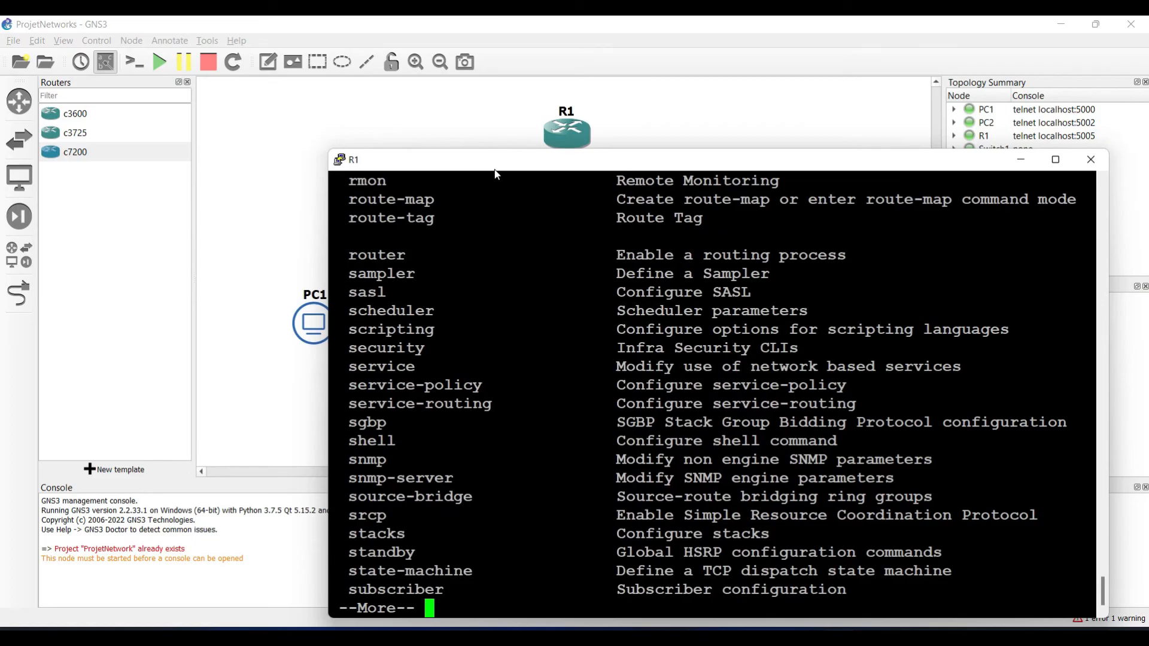
key(Return)
key(Return)
key(space)
key(BackSpace)
key(BackSpace)
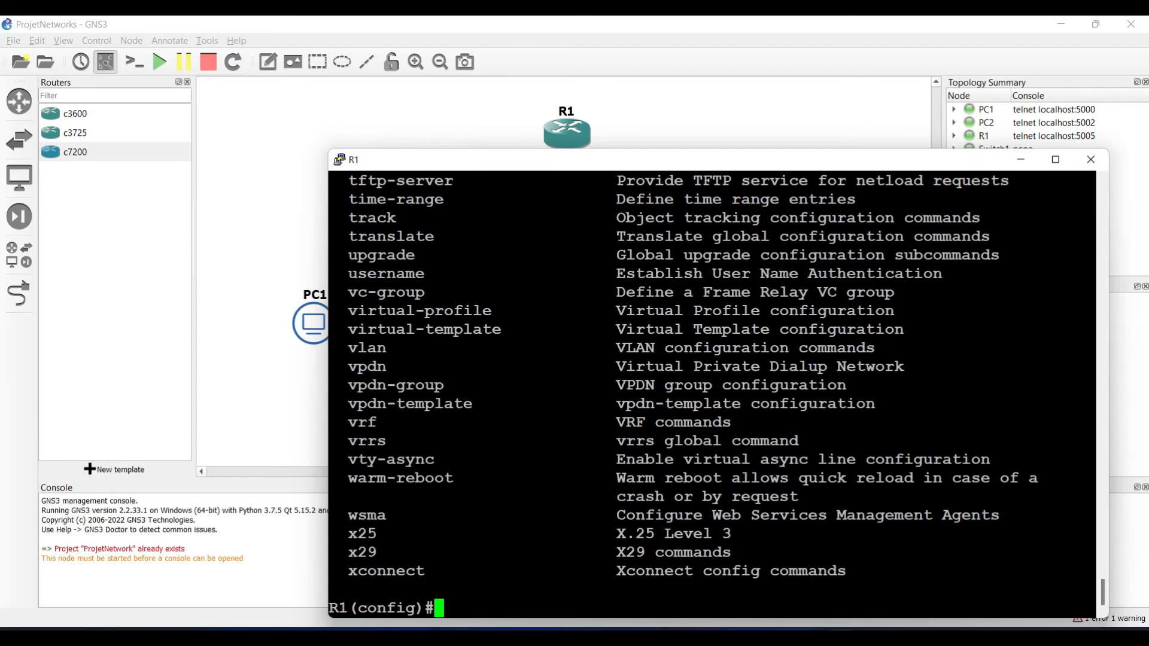
click(476, 638)
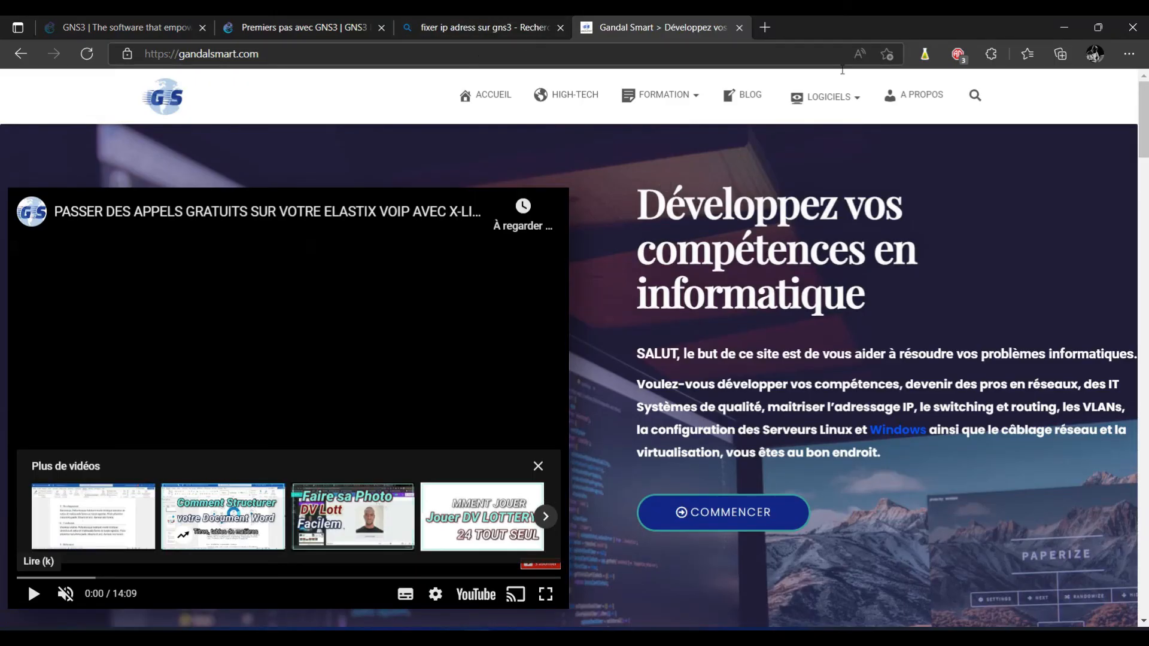
Step: Open the Gandal Smart site's recent blog articles page
scroll(1, 205, down, 15)
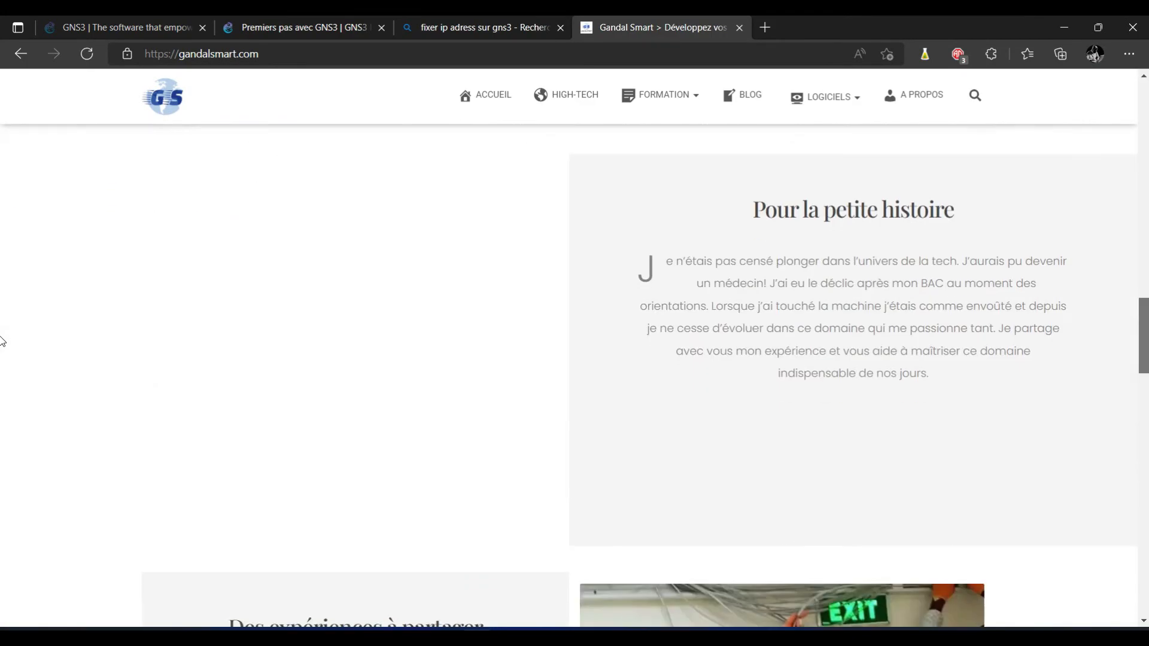
scroll(1, 336, up, 15)
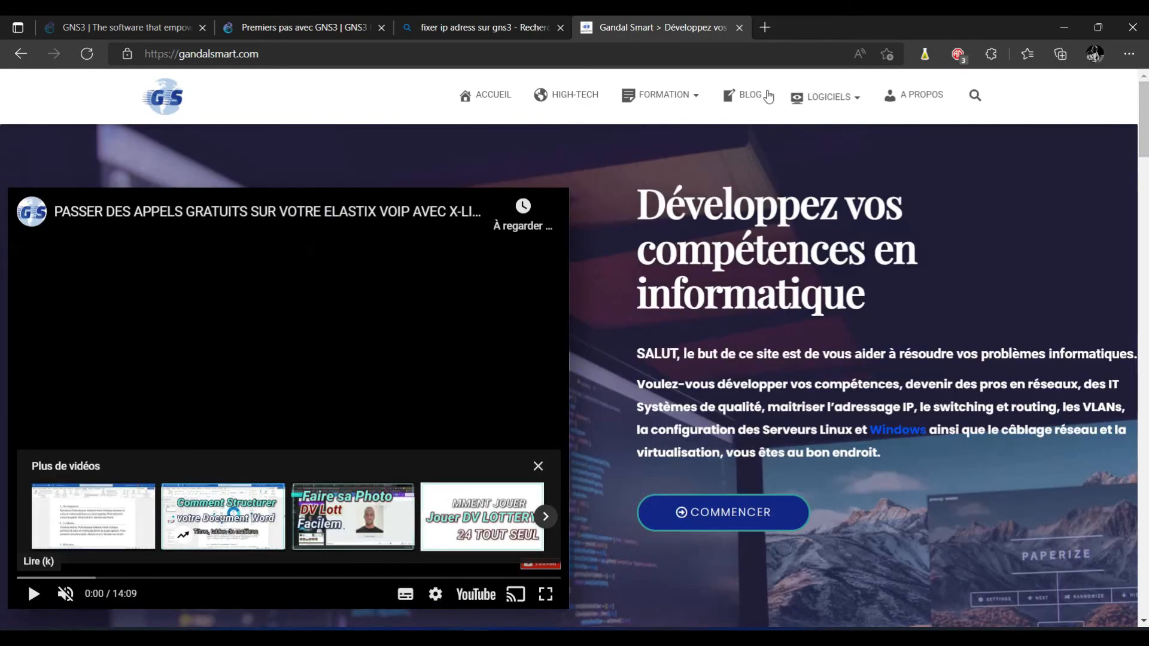
click(755, 96)
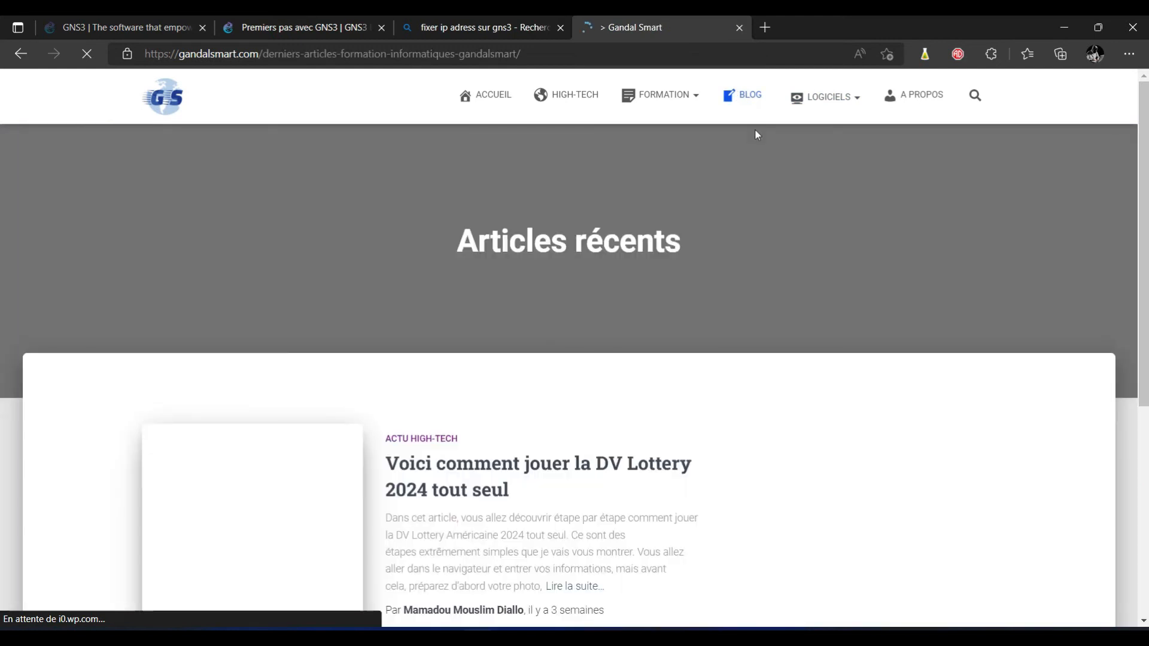
Step: Scroll down the articles page and dismiss the cookie consent notice
scroll(2, 240, down, 7)
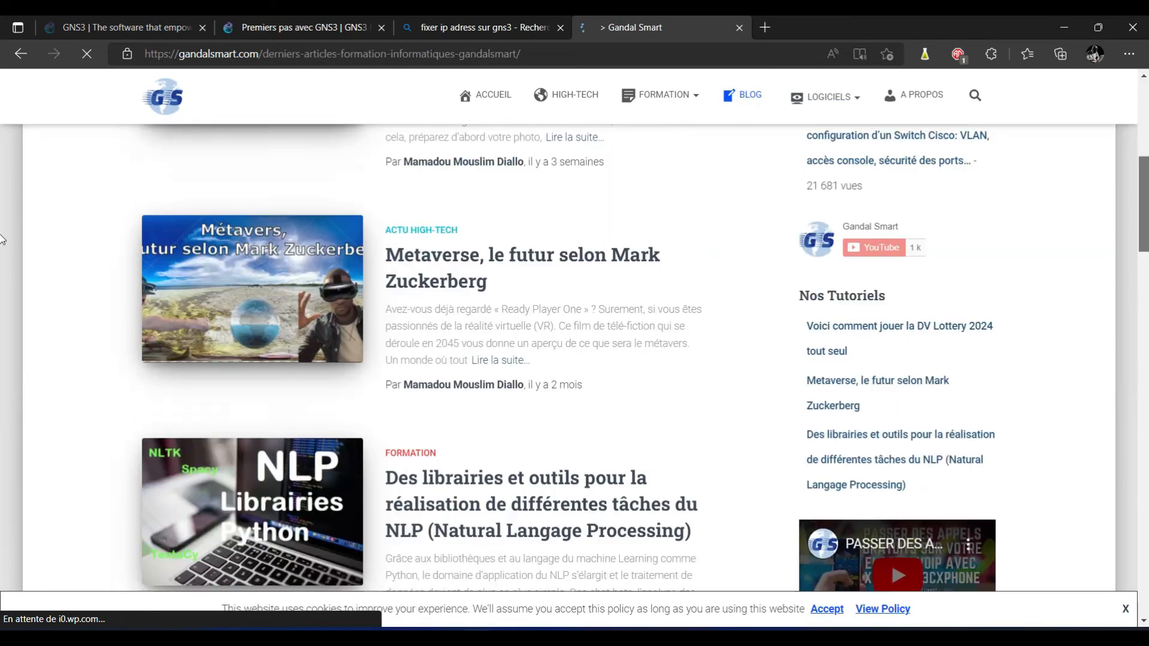
scroll(1, 240, down, 5)
scroll(2, 290, down, 12)
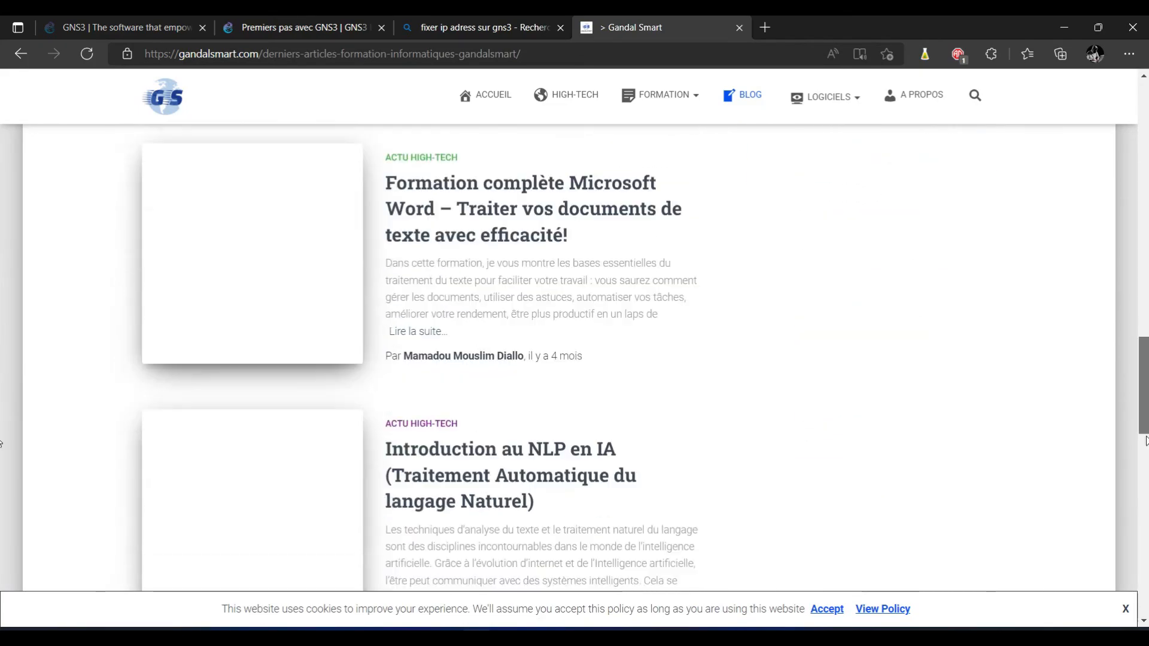
scroll(1144, 441, down, 14)
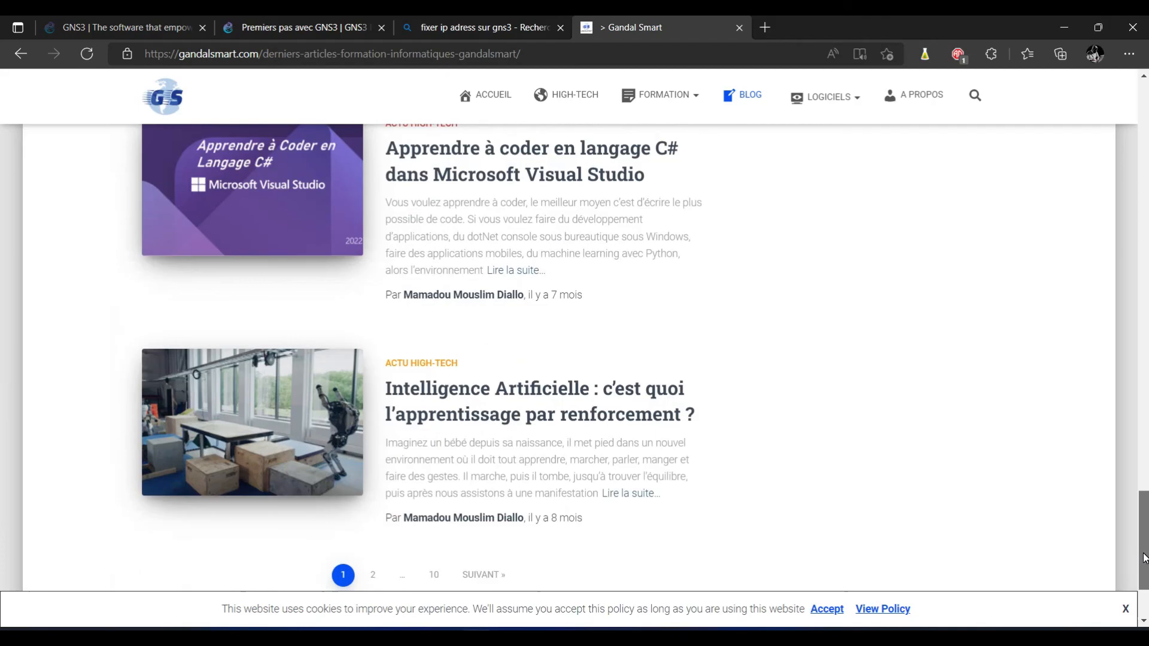
drag(1143, 554, 1144, 598)
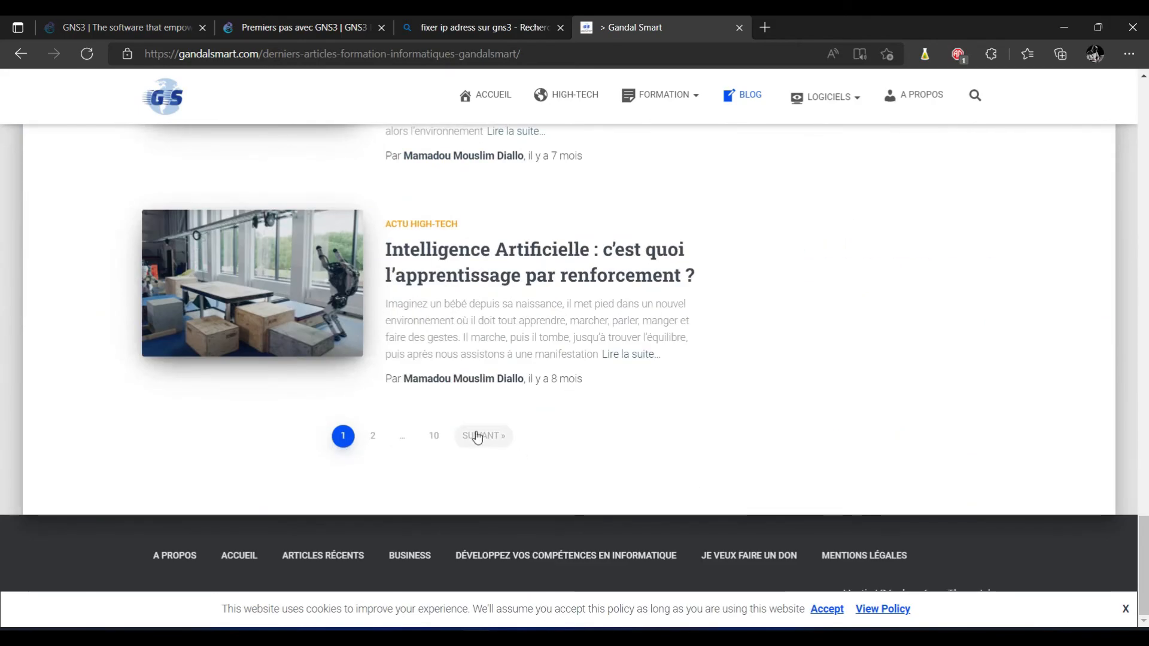
click(1125, 611)
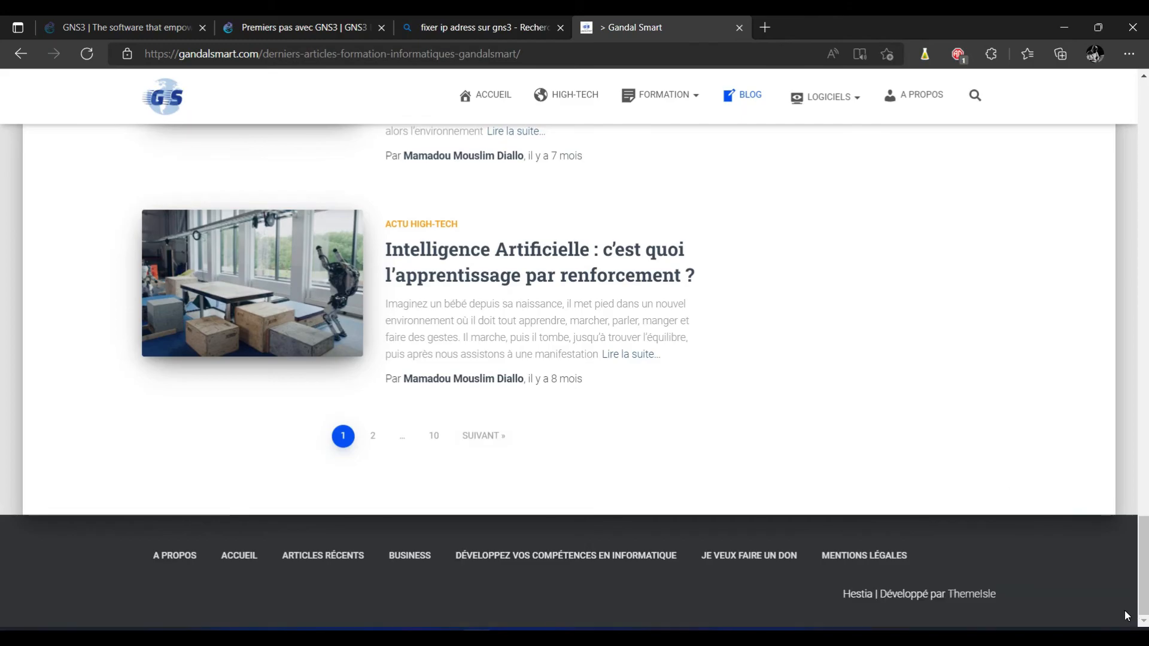
mouse_move(661, 95)
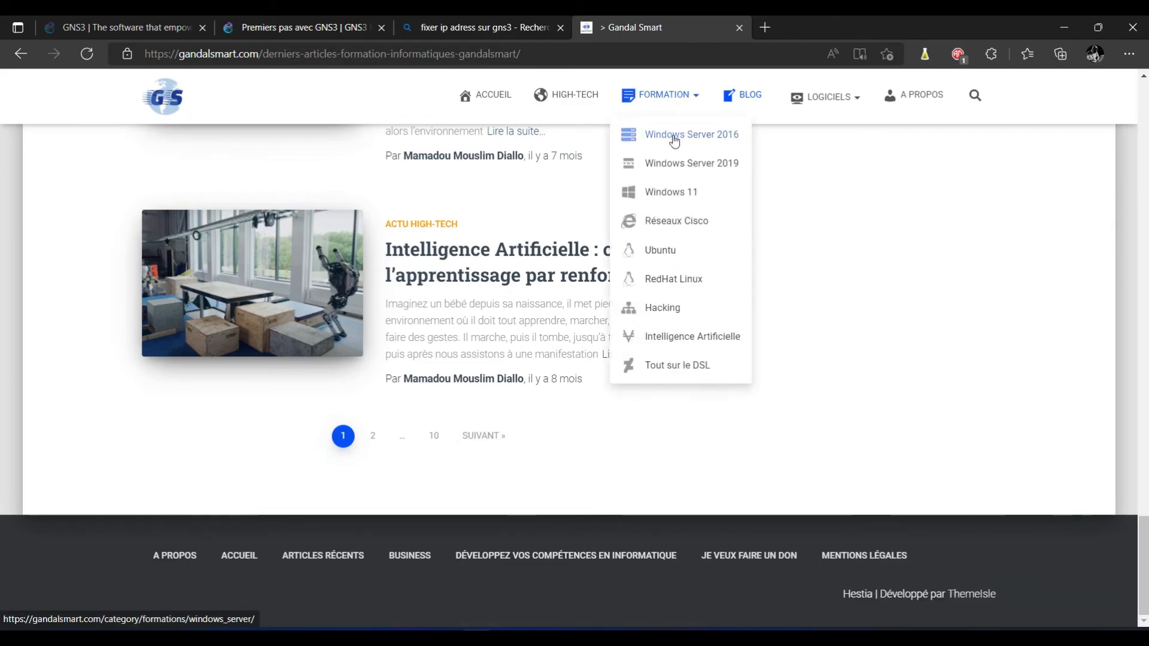
Step: Open the 'Routeur : Principe de fonctionnement' article from the Réseaux Cisco category
click(671, 226)
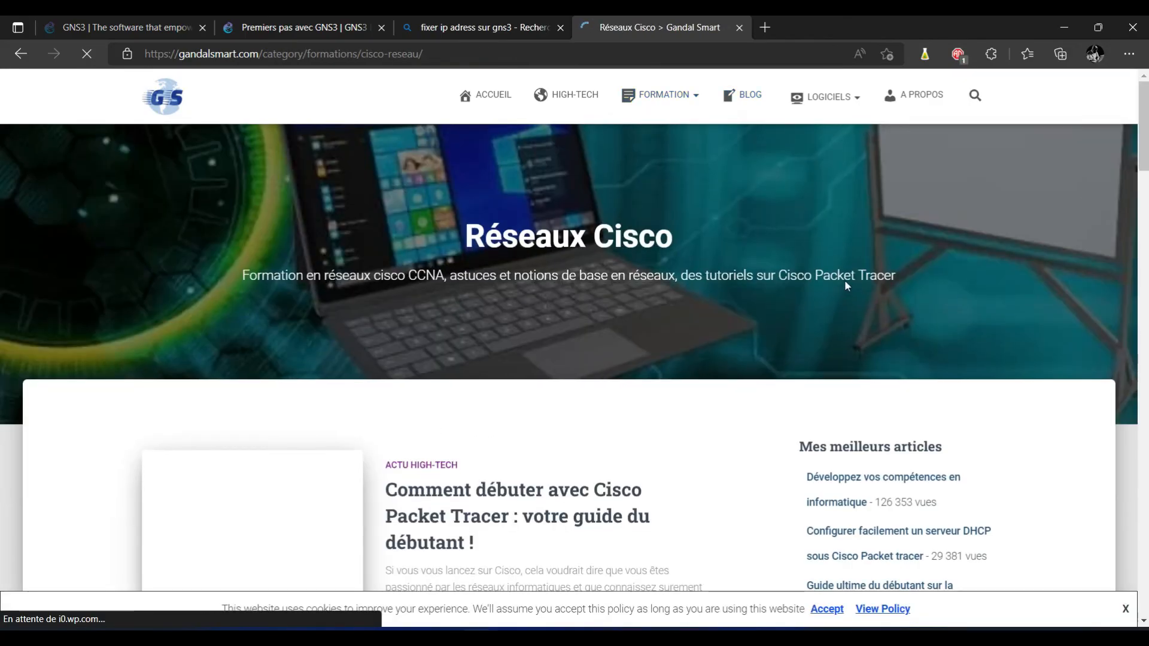
scroll(596, 269, down, 3)
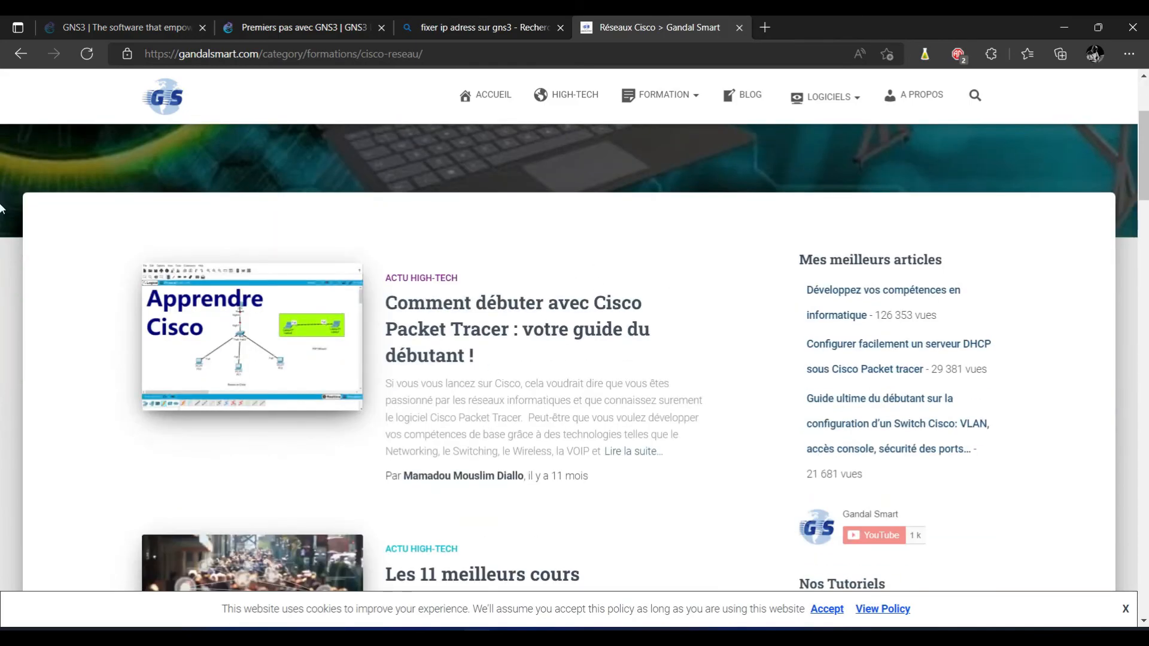
scroll(3, 212, down, 3)
scroll(3, 217, down, 8)
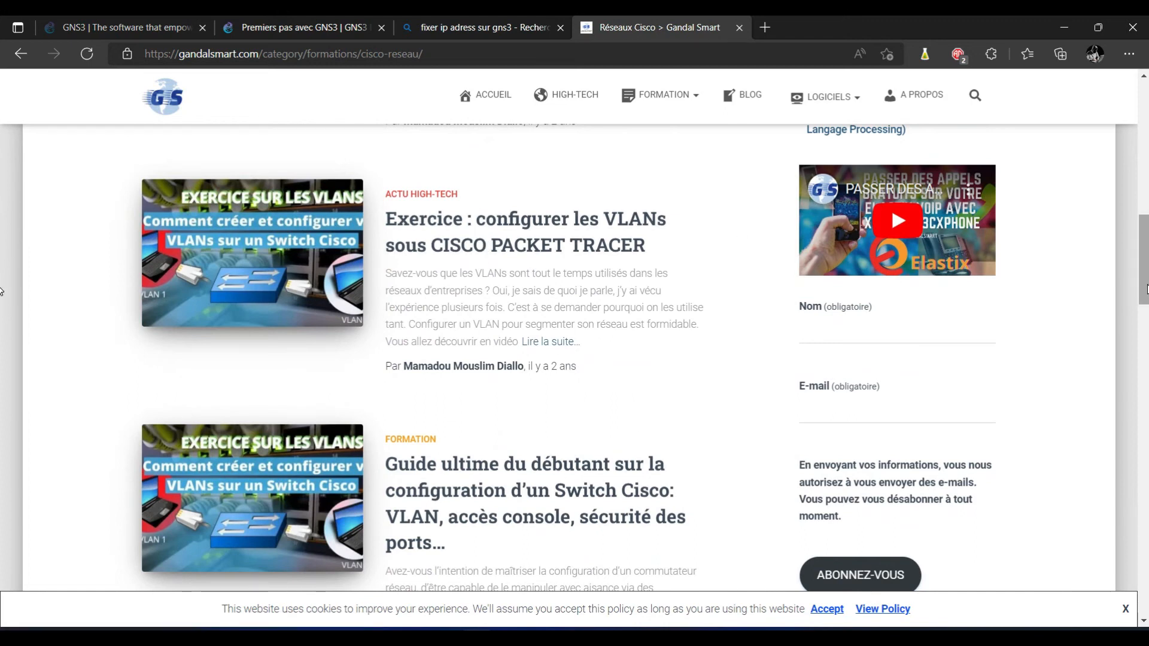
scroll(2, 318, down, 5)
scroll(2, 342, down, 7)
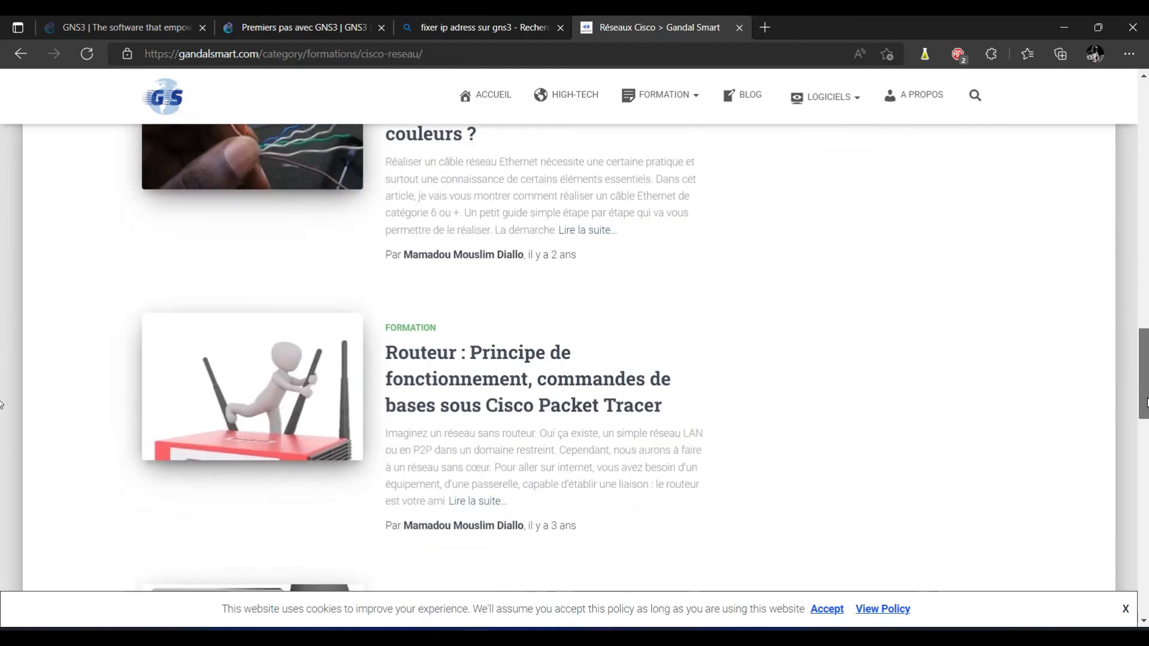
scroll(3, 417, down, 1)
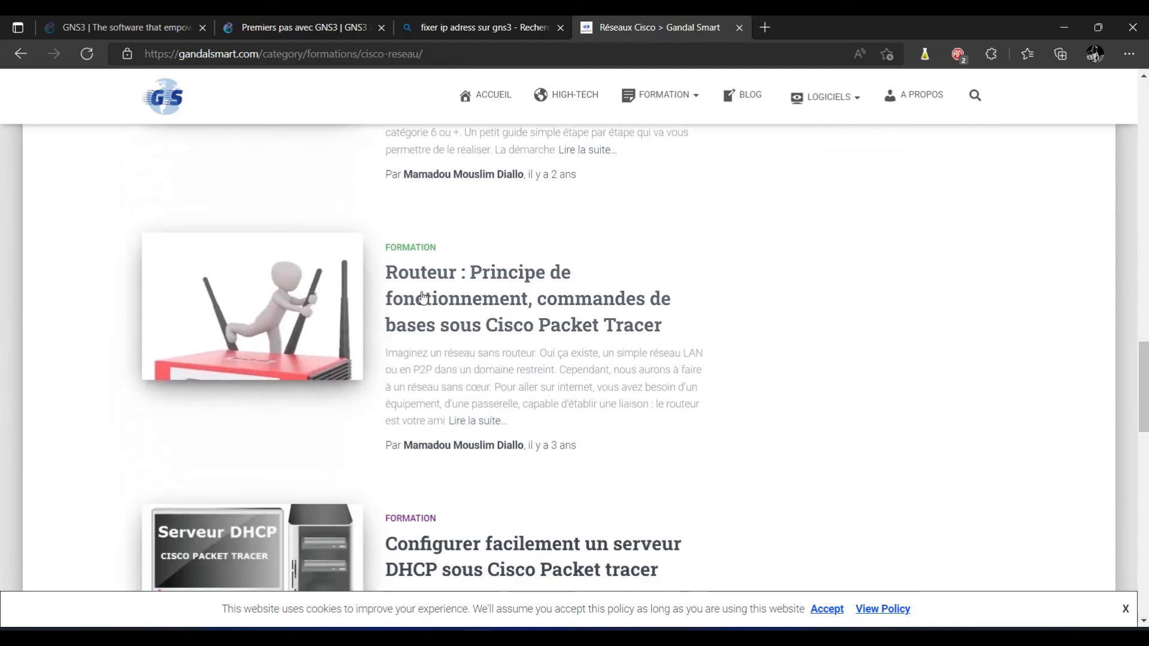
click(444, 301)
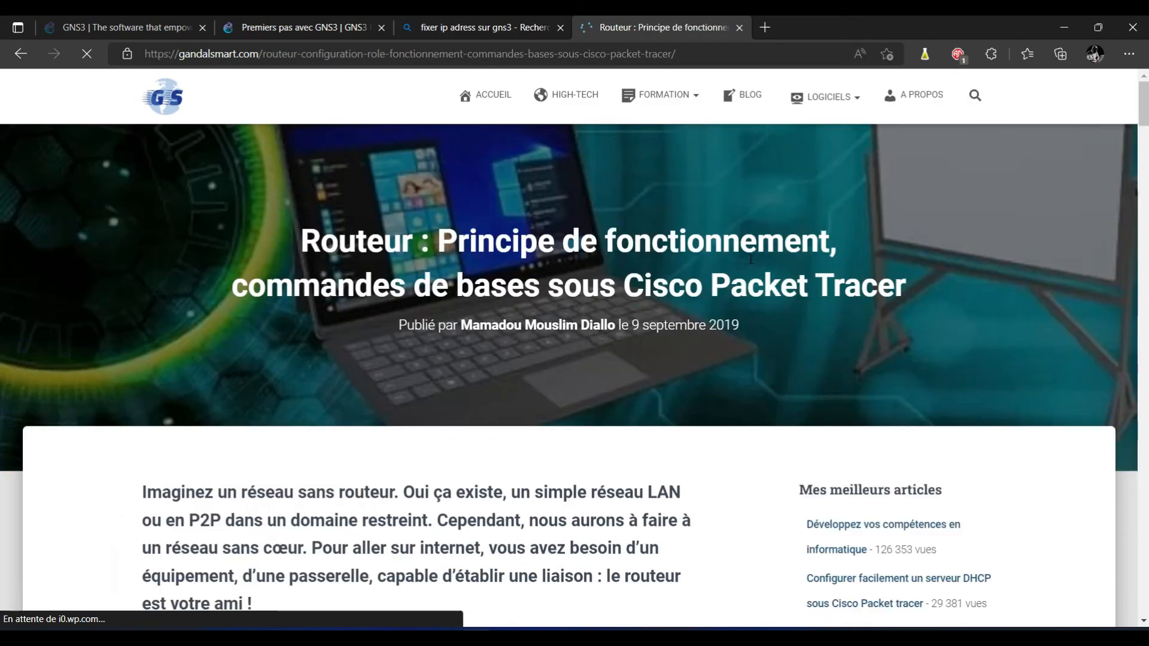
Step: Scroll the article to 'Donnez un nom à votre routeur' and the password commands
click(1146, 153)
drag(1146, 154, 1146, 262)
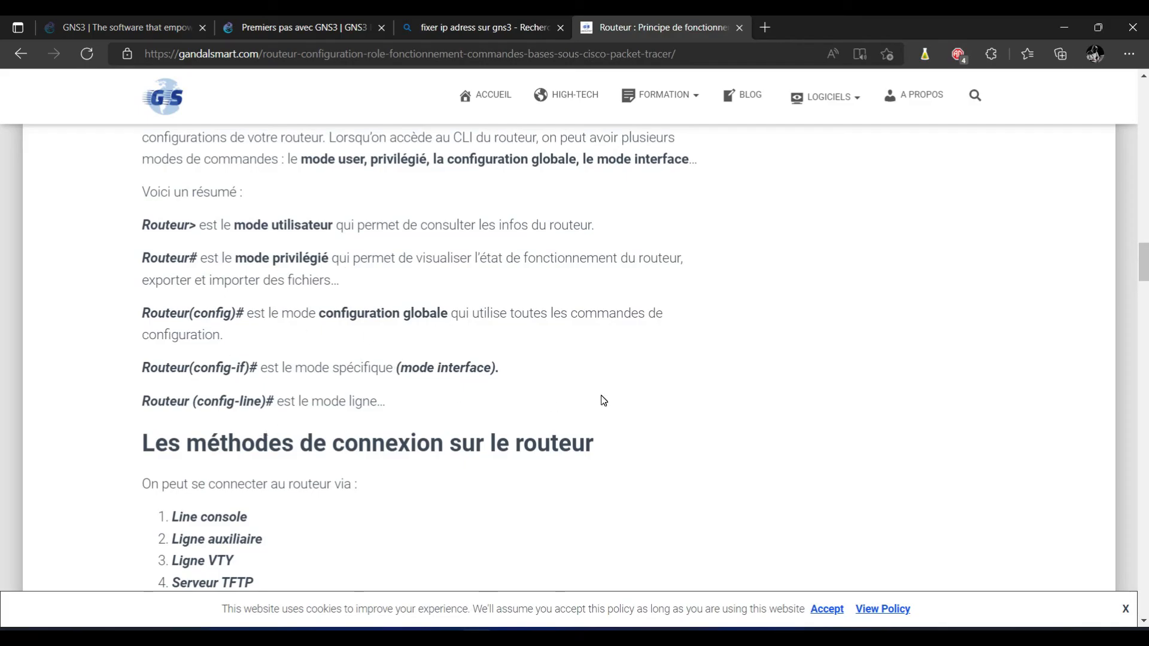
scroll(2, 288, down, 4)
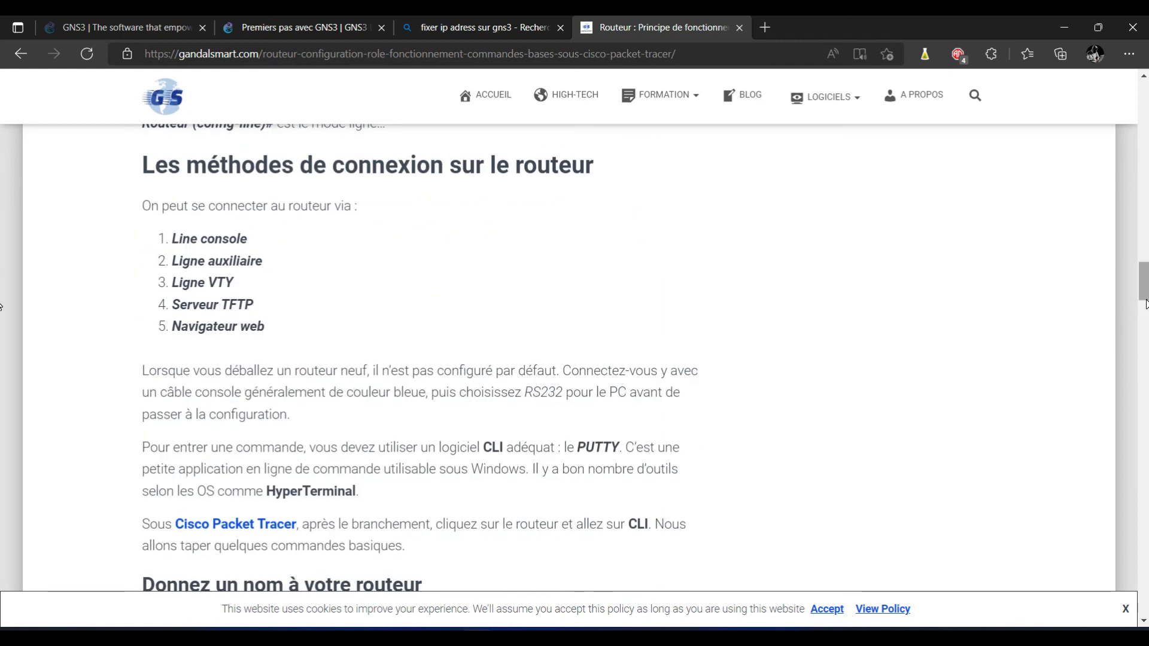
scroll(1145, 308, down, 2)
scroll(1146, 308, down, 5)
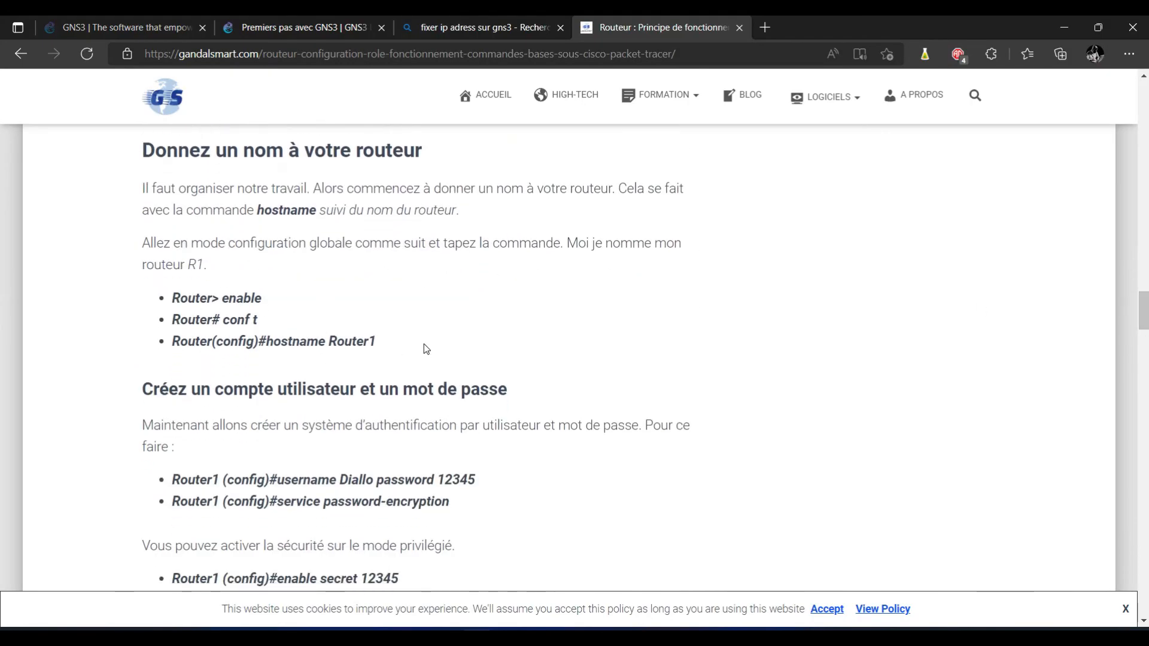
scroll(2, 322, down, 3)
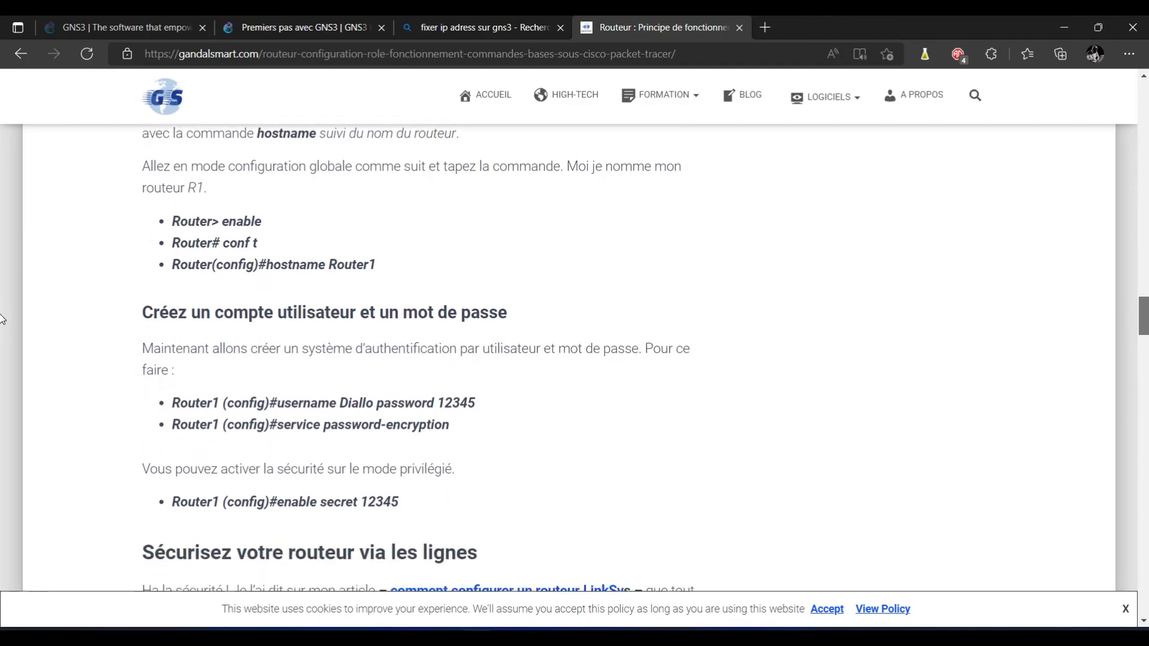
scroll(863, 292, down, 1)
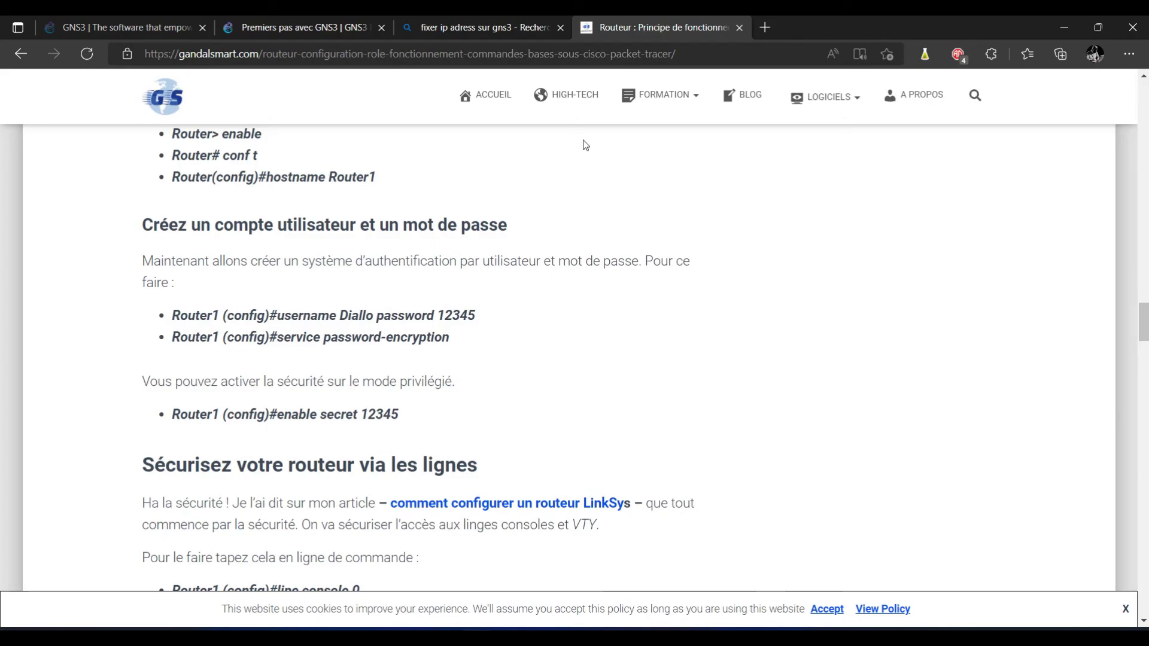
Step: Run 'hostname Routeur' on R1 so the prompt becomes Routeur(config)#
click(853, 639)
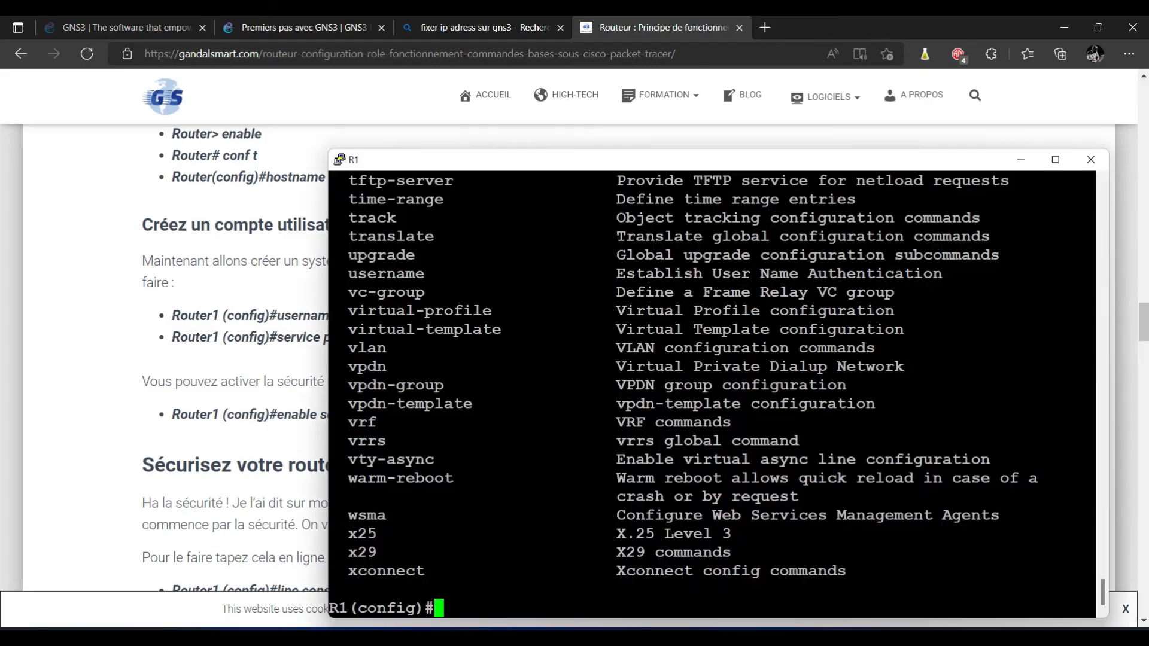
drag(380, 157, 248, 96)
text(hos)
key(BackSpace)
key(BackSpace)
text(st)
key(BackSpace)
key(BackSpace)
text(os)
key(Tab)
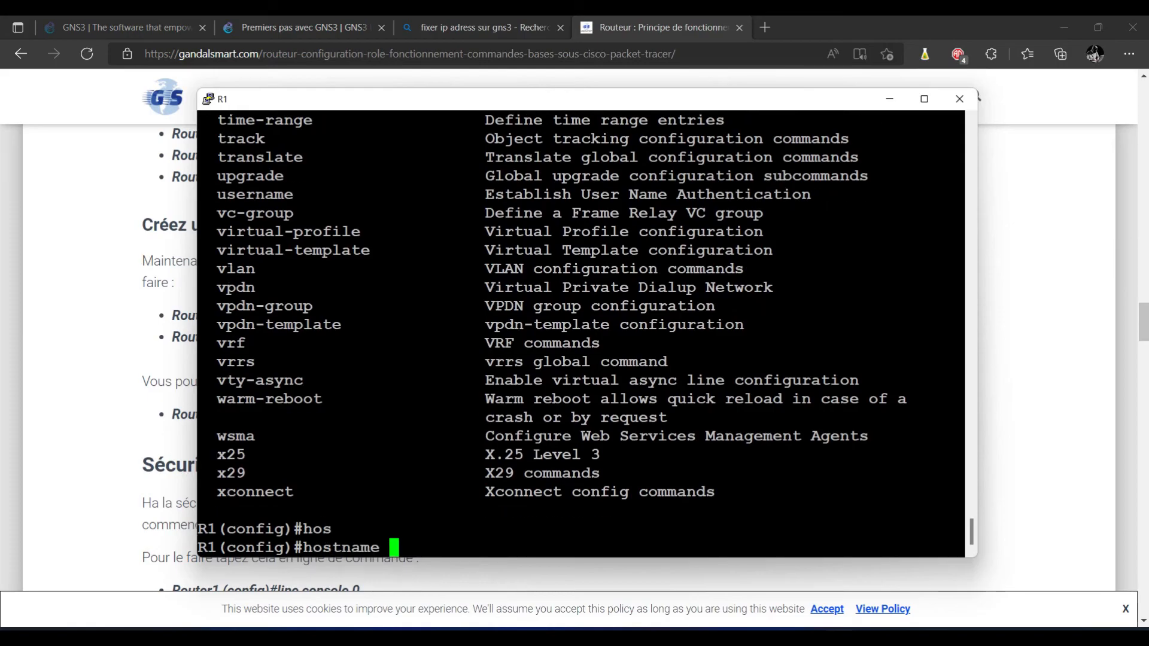
text(Cisco)
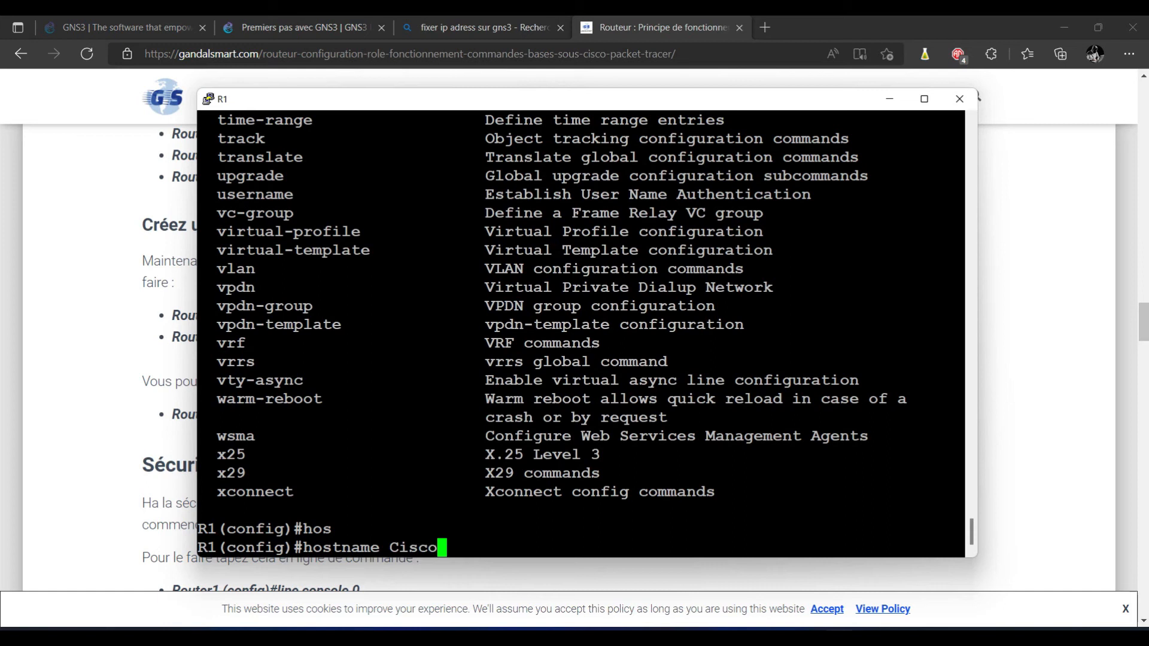
key(BackSpace)
key(BackSpace)
key(BackSpace)
key(BackSpace)
key(BackSpace)
text(R)
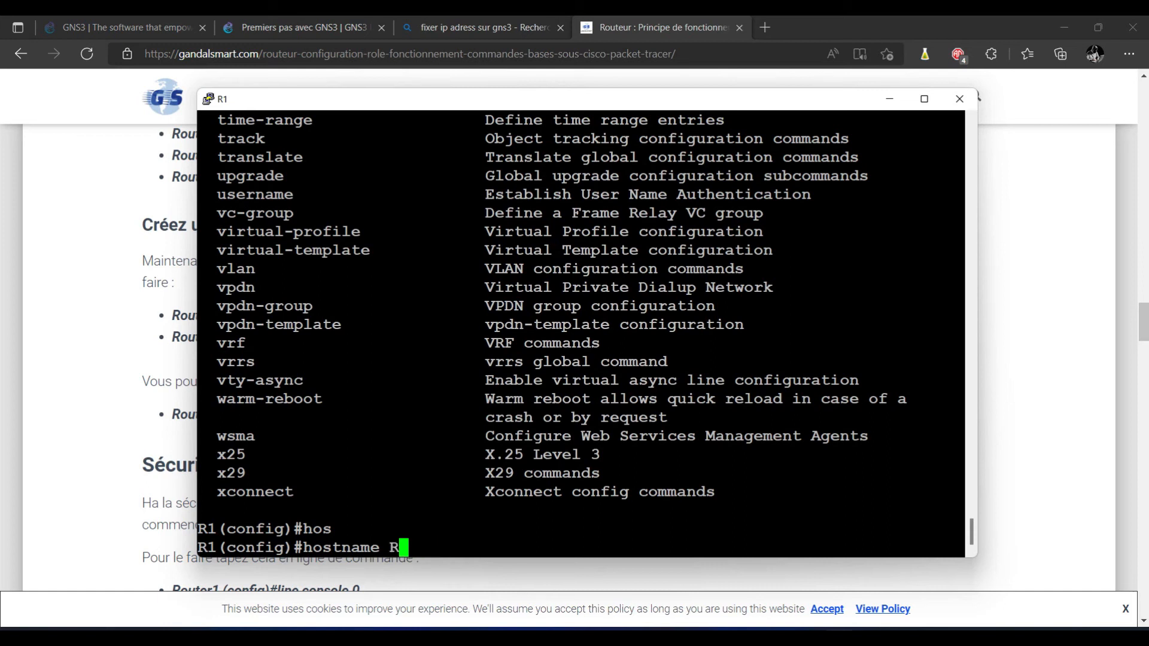
text(outer)
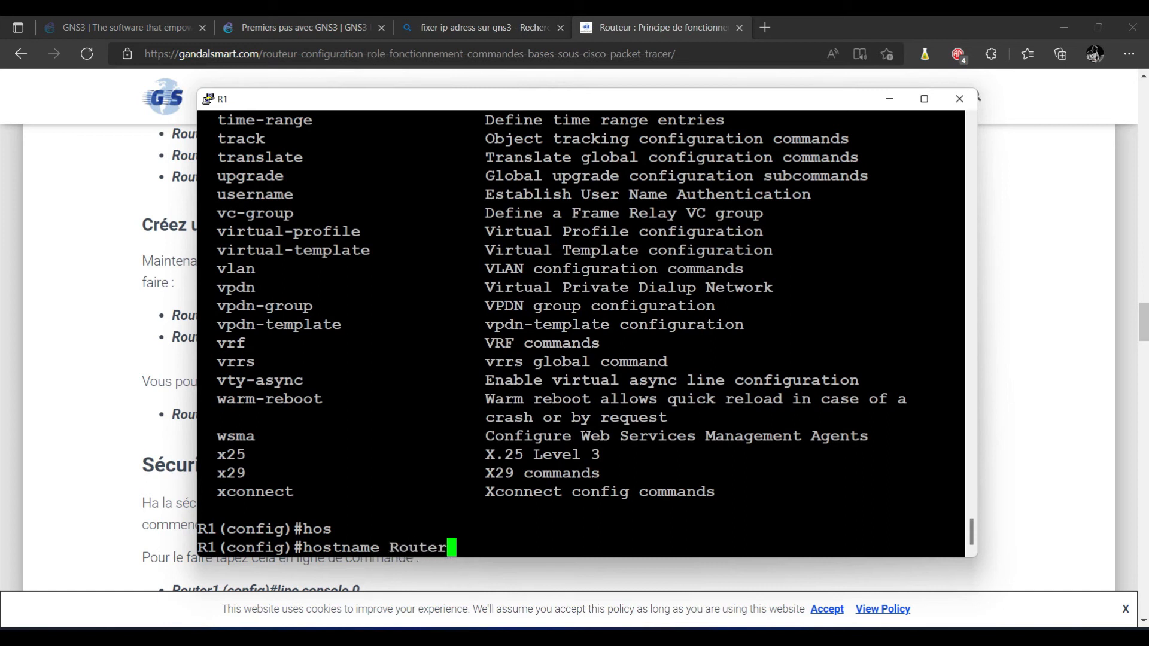
key(BackSpace)
text(ur)
key(Return)
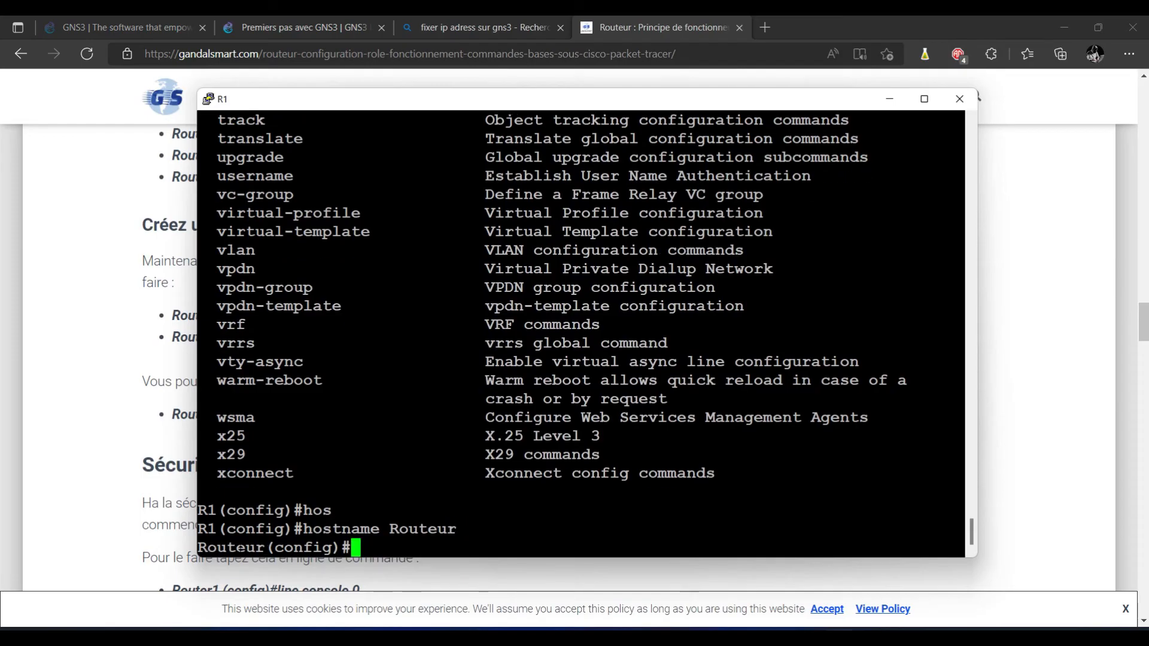
double_click(240, 548)
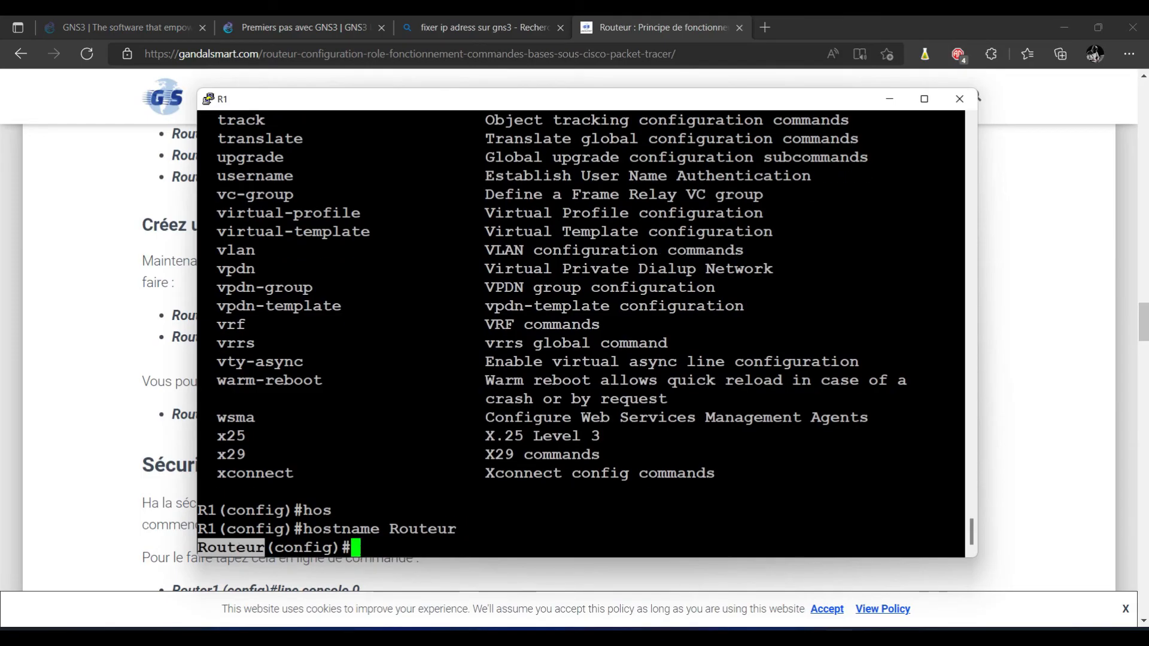
click(359, 546)
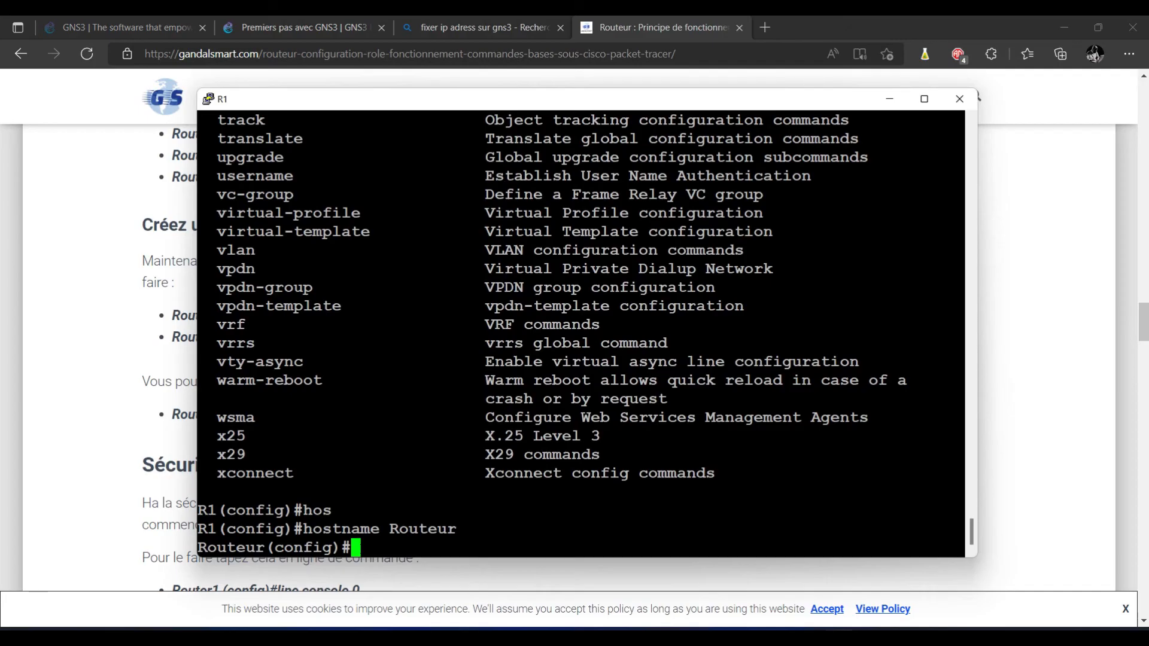
Step: Set a privileged-mode enable secret password on the router
text(enabl)
key(Tab)
text(sec)
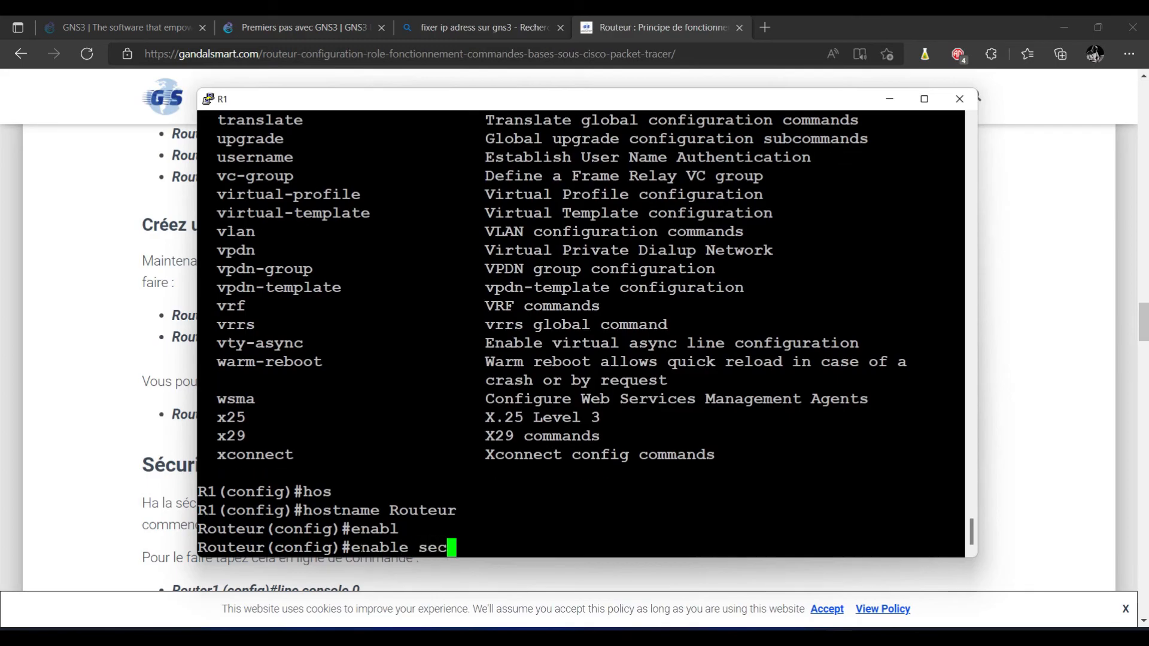
key(Tab)
text(cisco)
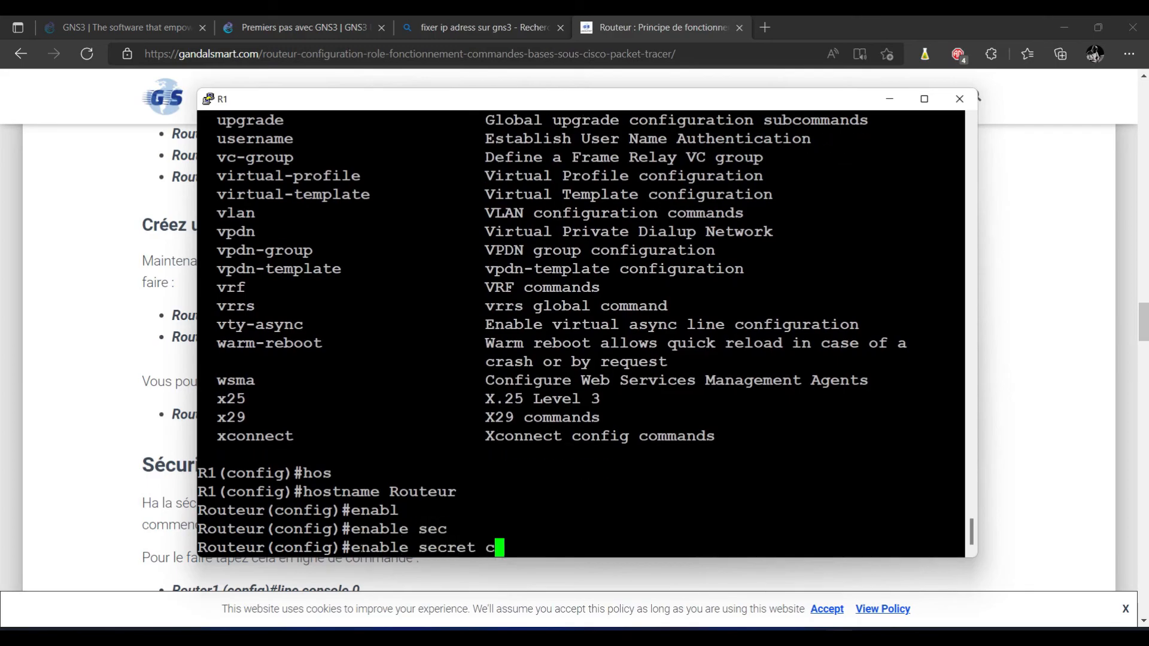
key(Return)
Step: Turn on service password-encryption on the router
text(ser)
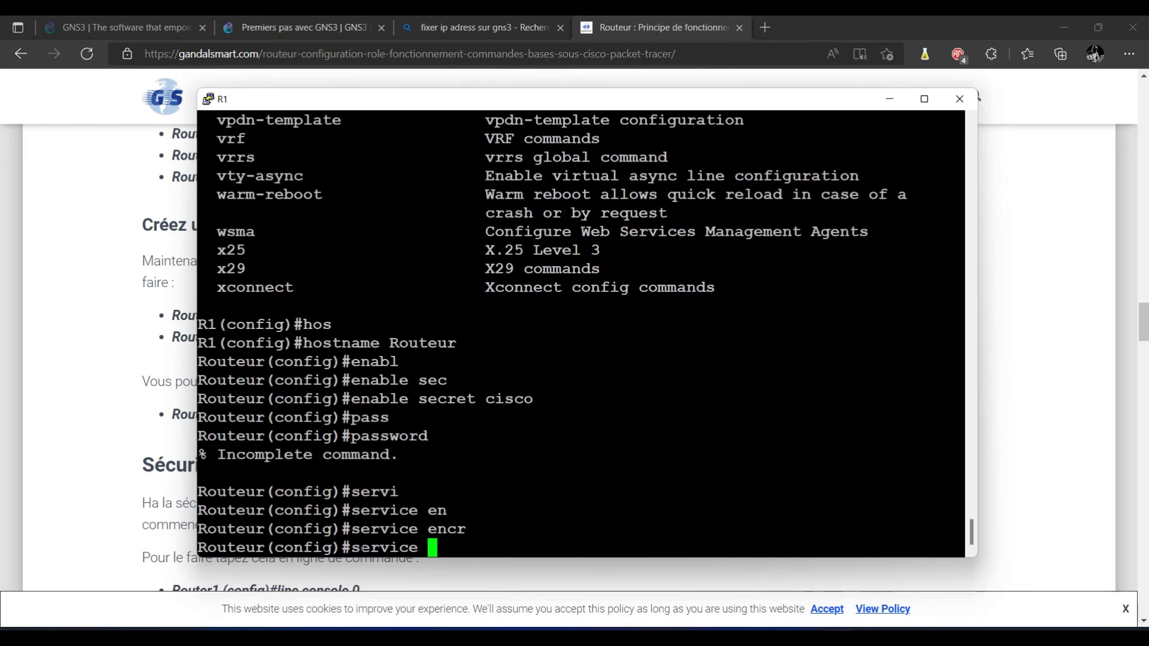
text(pass)
key(Tab)
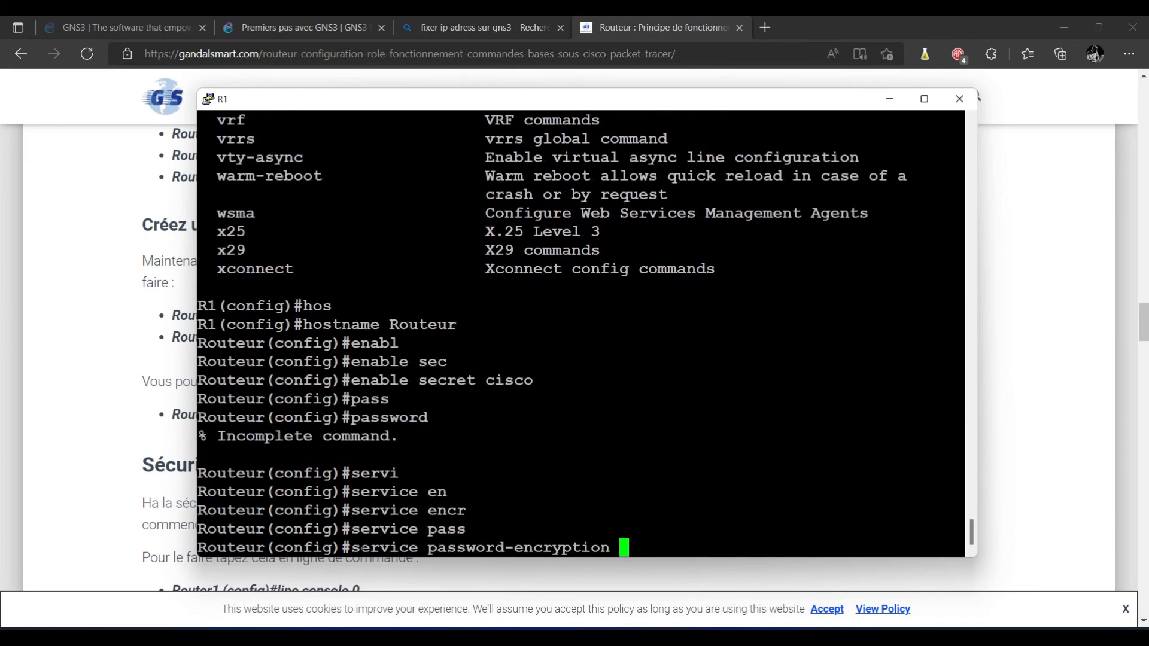
key(Return)
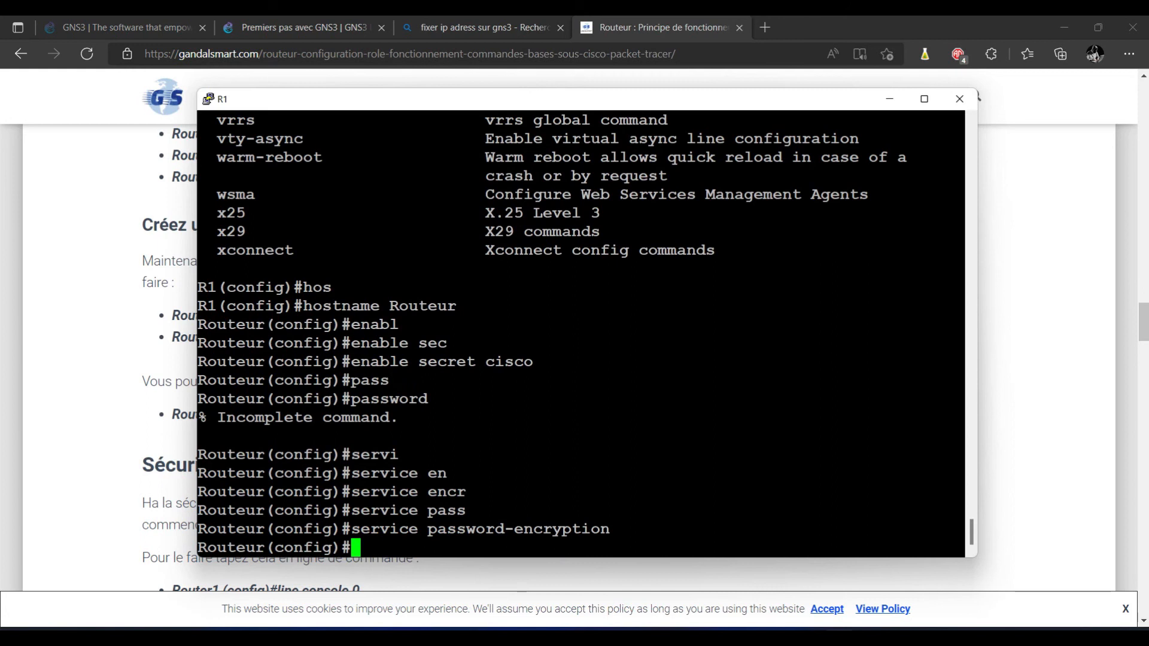
Step: Give console line 0 a password and require login on it
click(115, 371)
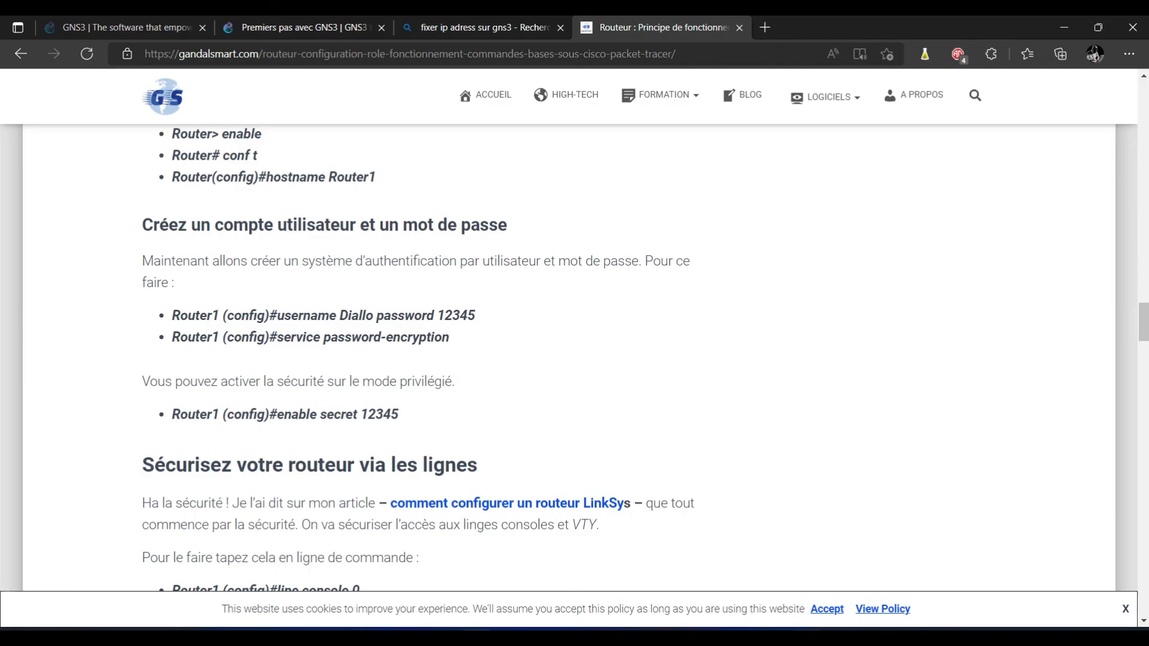
key(alt+Tab)
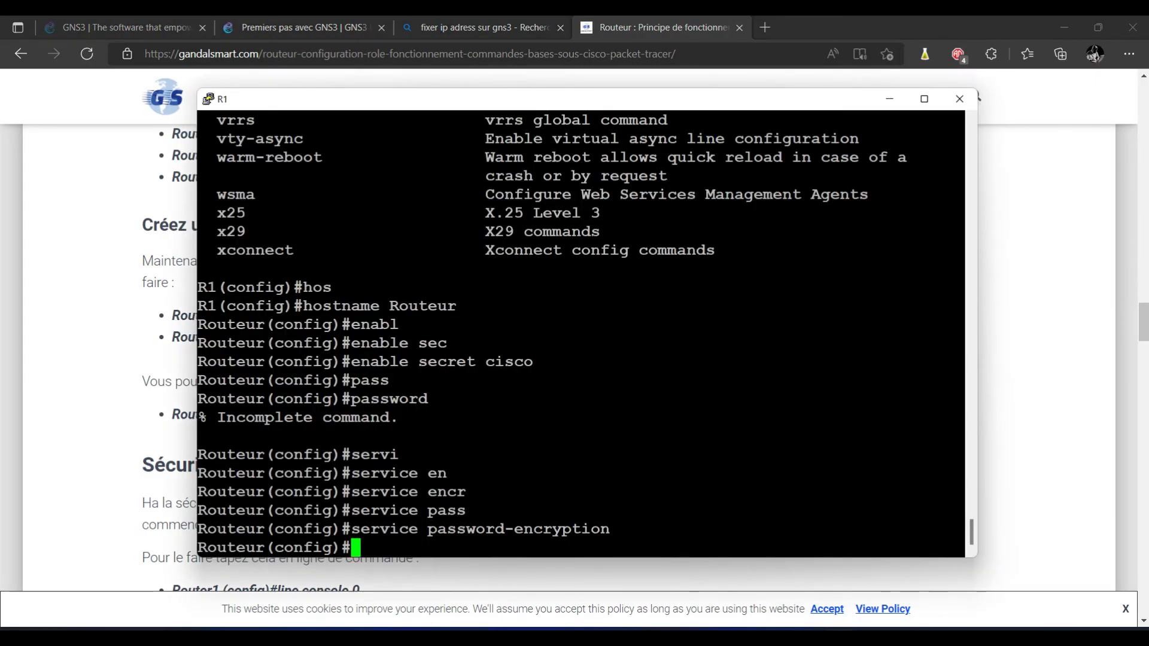
text(line con)
key(Tab)
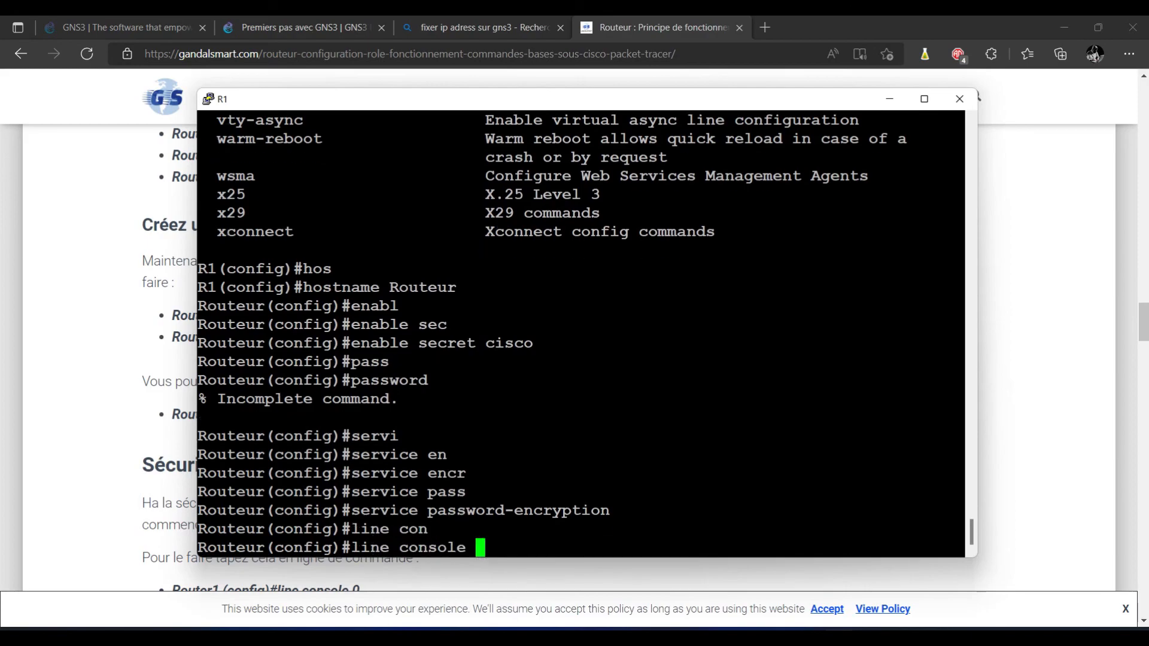
text(0)
key(Return)
text(pass)
key(Tab)
text(cisco)
key(Return)
text(login)
key(Return)
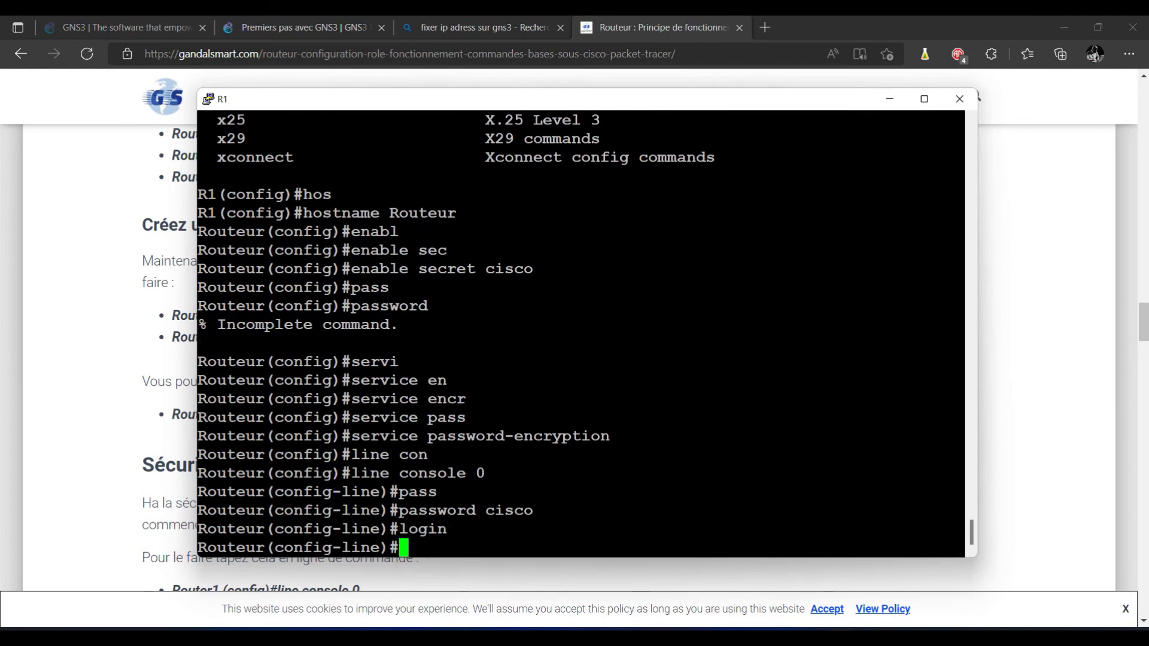
Step: Find the vty line commands in the tutorial article
click(105, 474)
scroll(105, 474, down, 1)
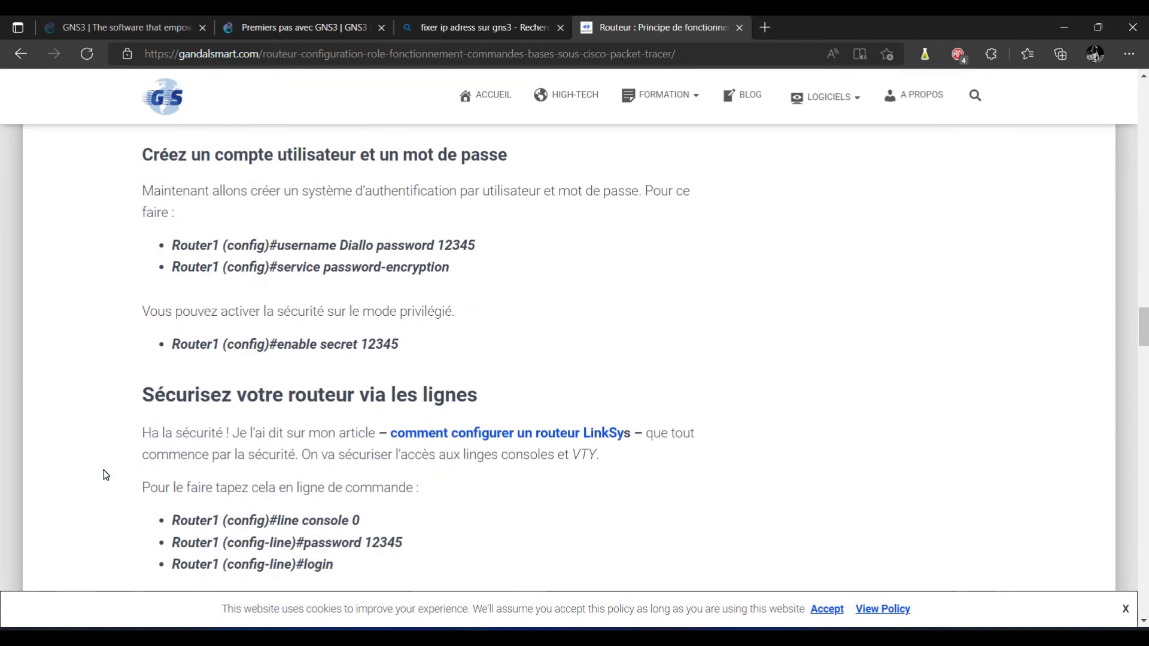
scroll(105, 475, down, 5)
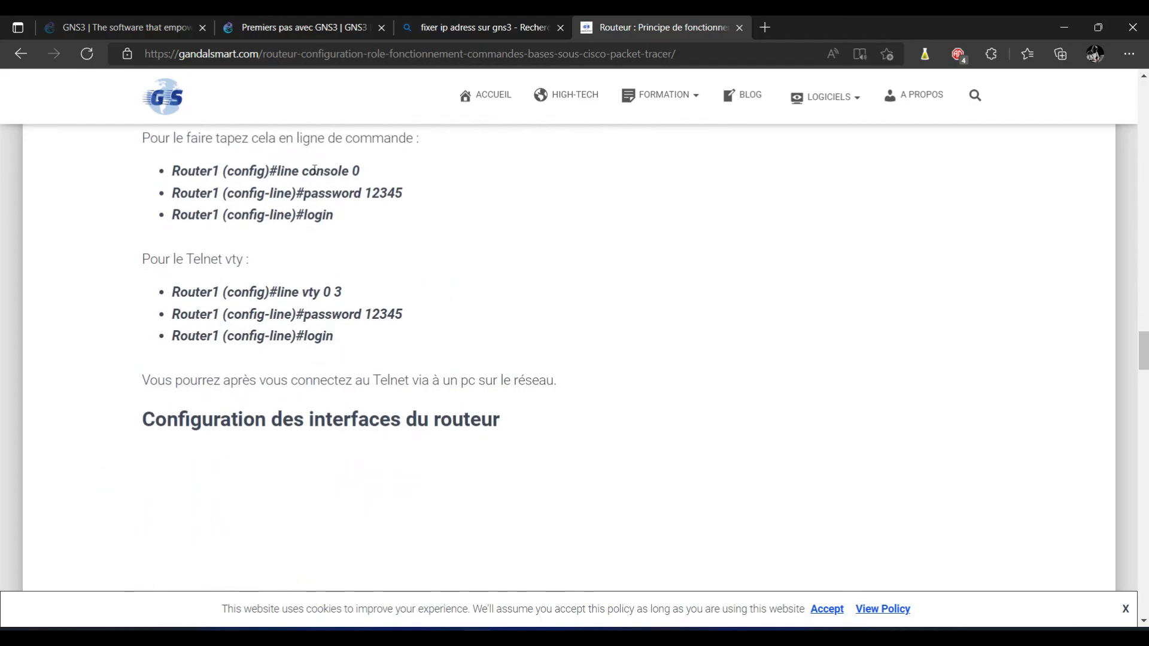
drag(308, 171, 335, 214)
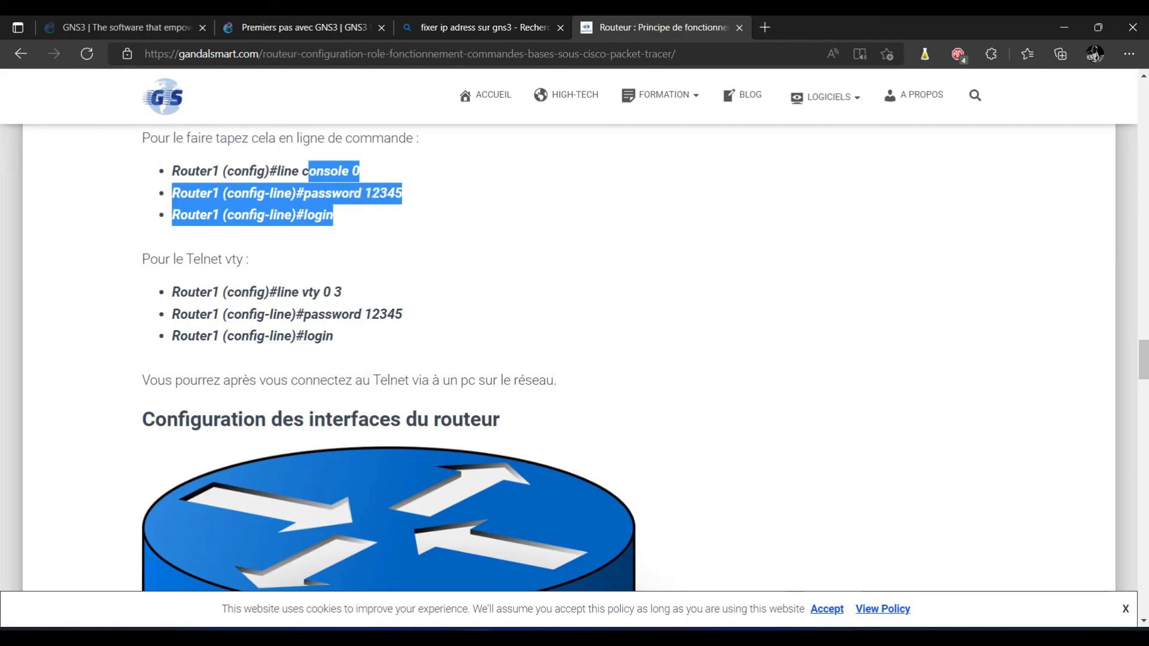
Step: Leave the console line configuration and enter configuration for vty lines 0 to 3
key(alt+Tab)
text(exit)
key(Return)
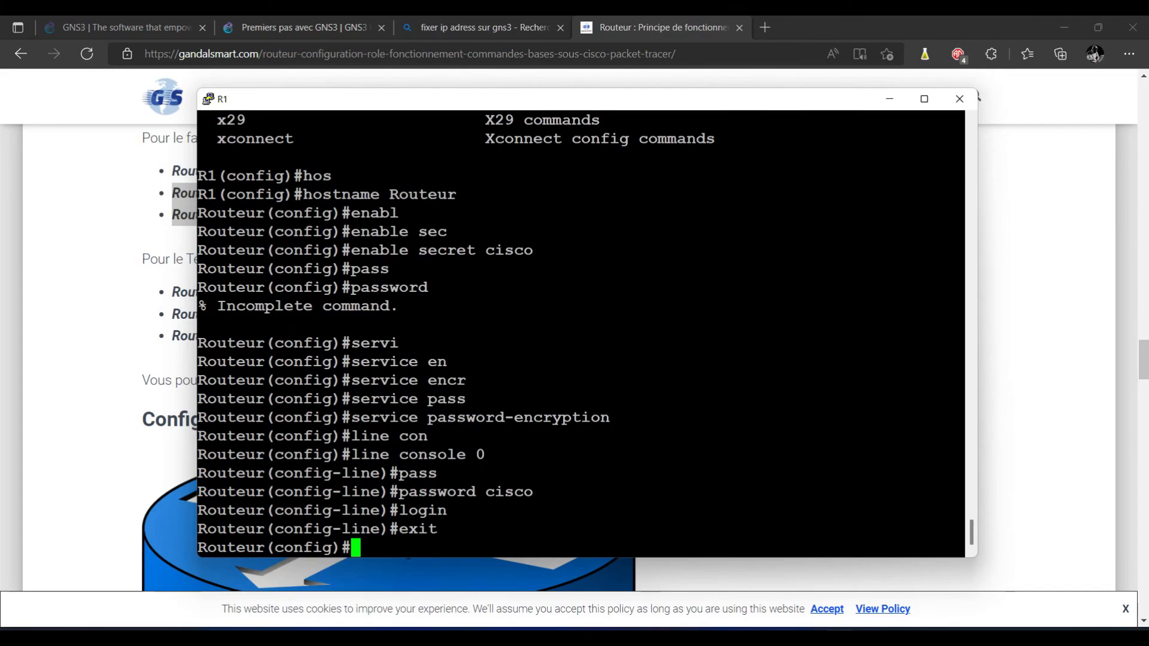
key(Return)
key(Return)
key(Return)
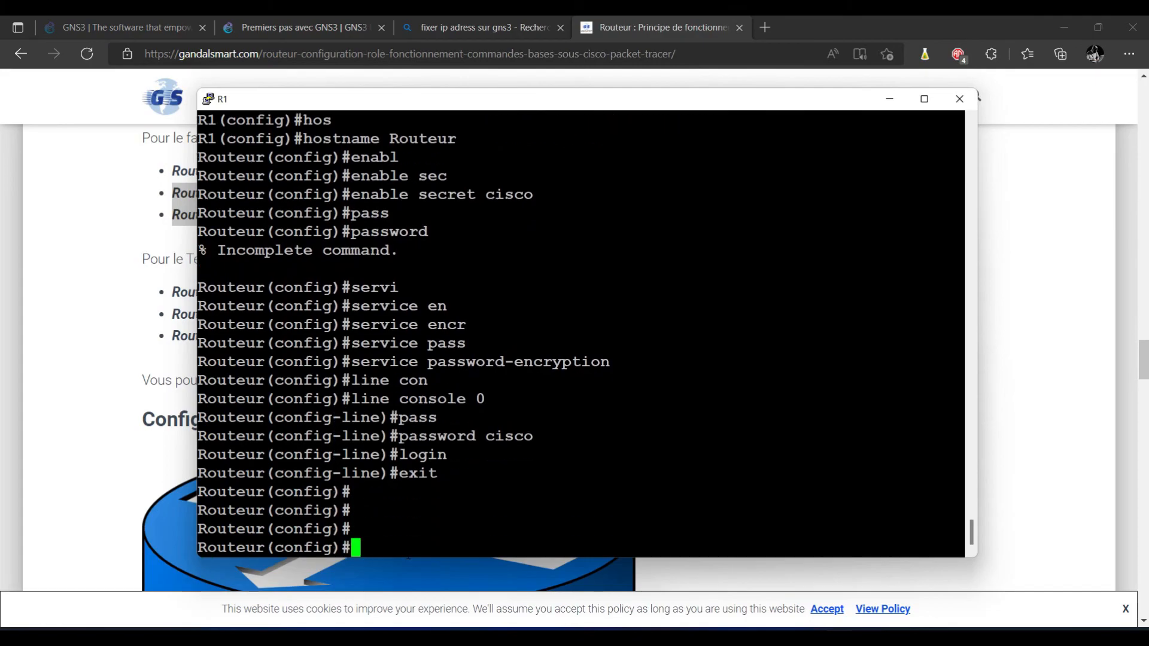
text(line)
key(Tab)
text(v)
key(Tab)
text(0 3)
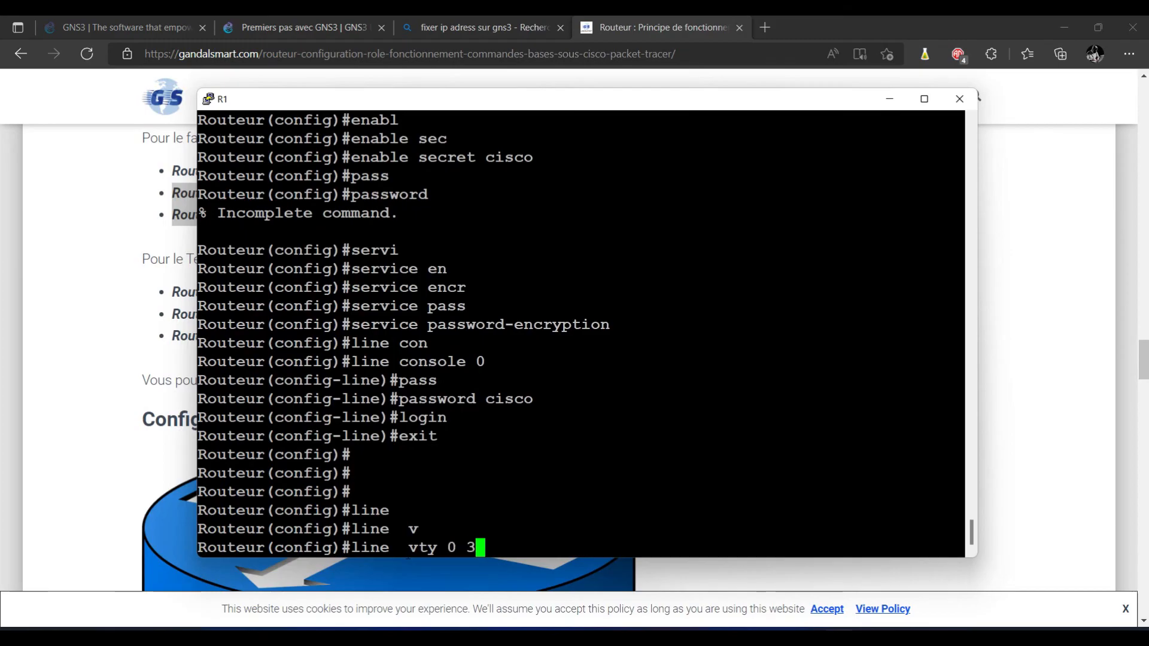
key(Return)
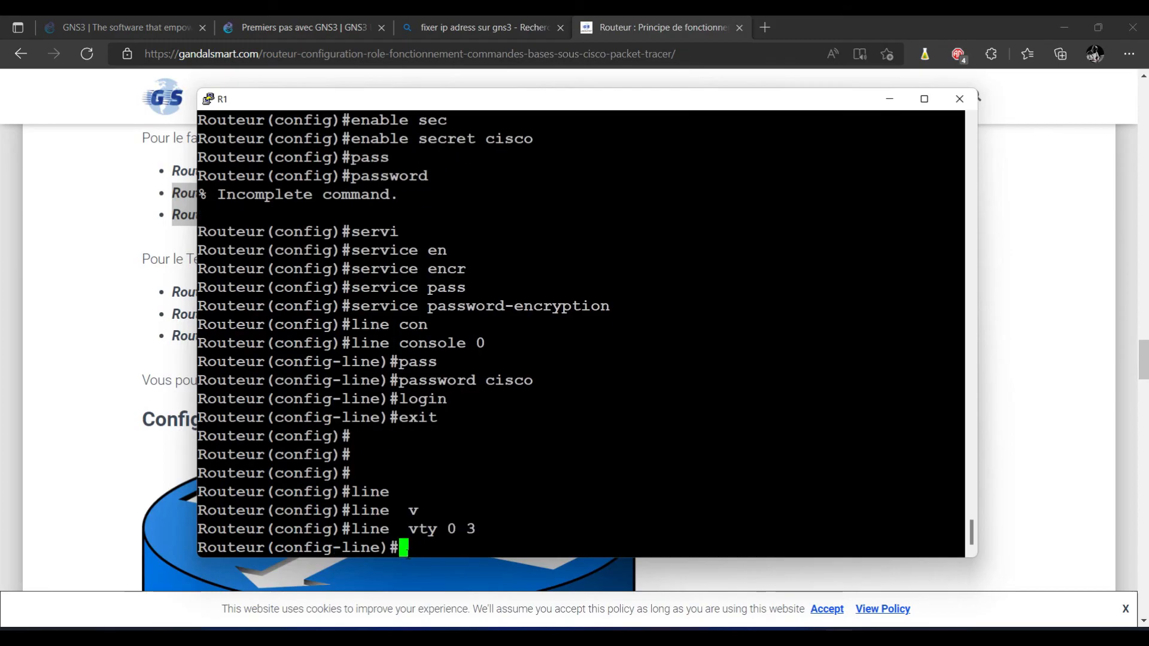
Step: Set a password on vty lines 0 to 3 and require login
text(pas)
key(Tab)
text(cisco)
key(Return)
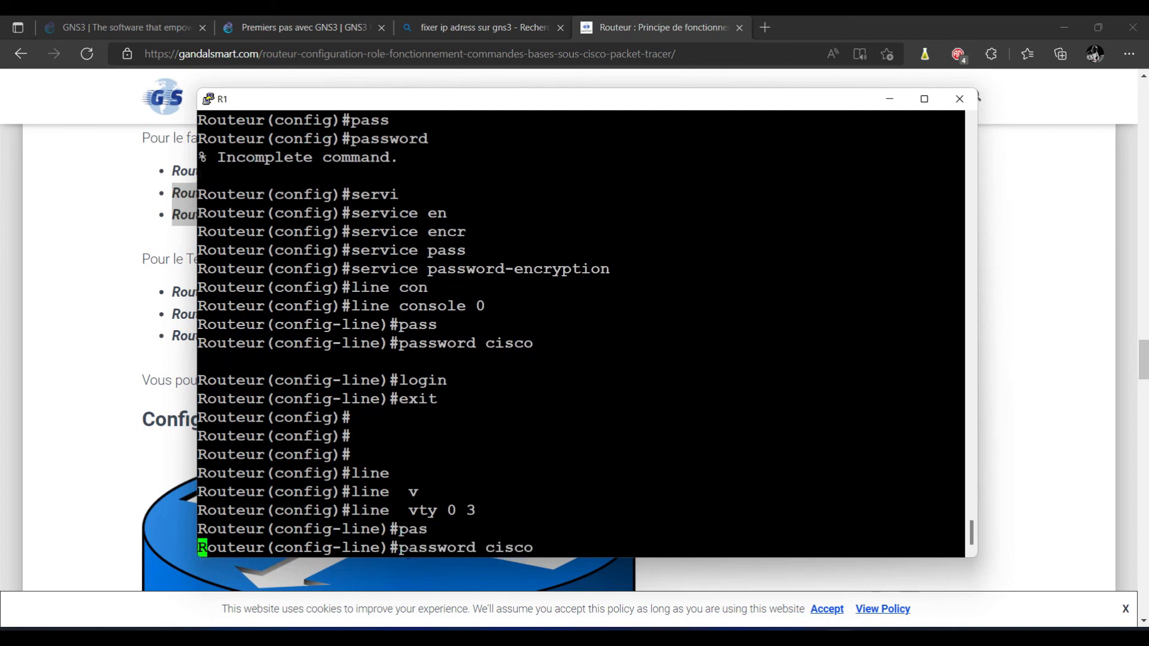
text(login)
key(Return)
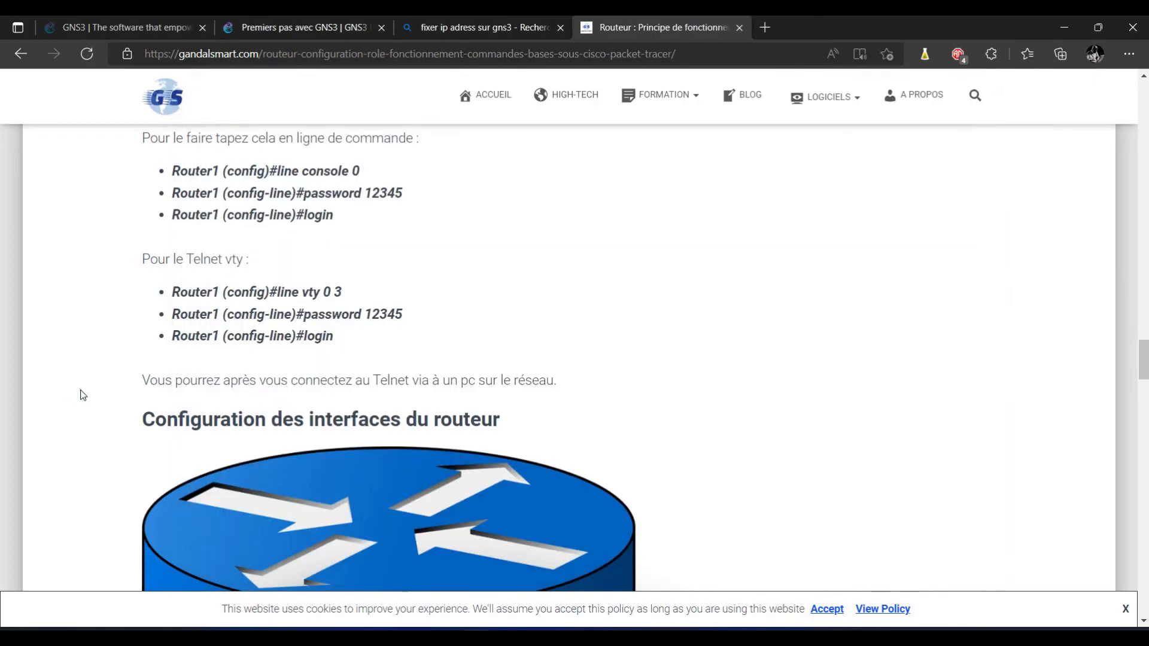
Step: Read further in the tutorial article for the next router commands
click(81, 389)
scroll(83, 395, down, 1)
scroll(83, 395, down, 8)
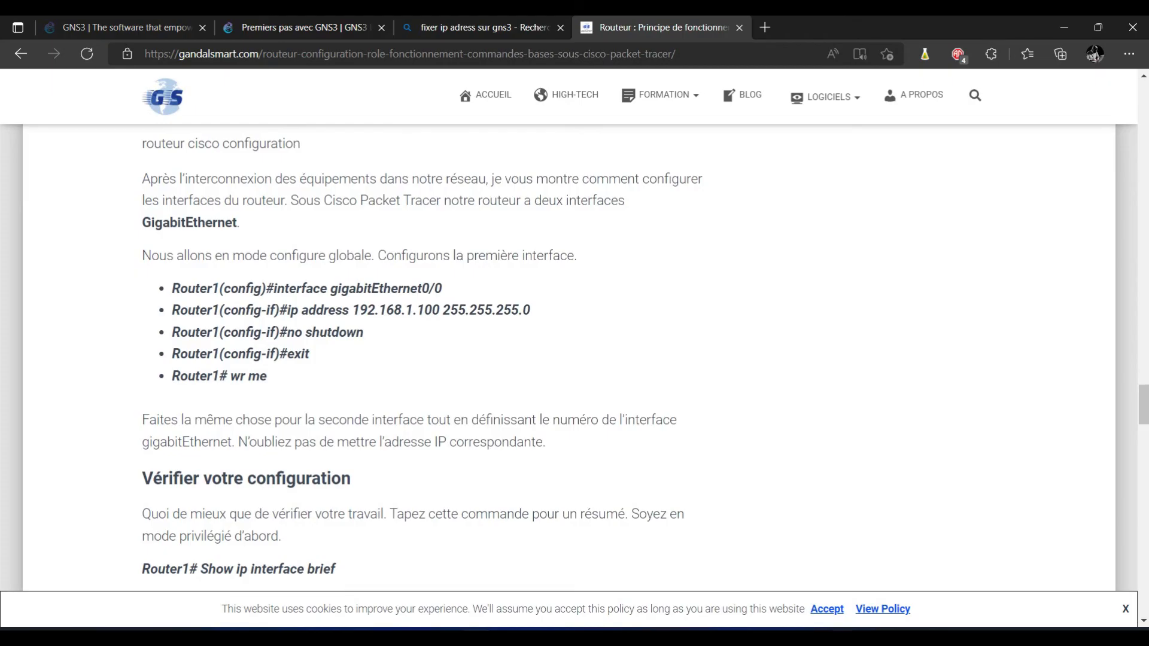
key(alt+Tab)
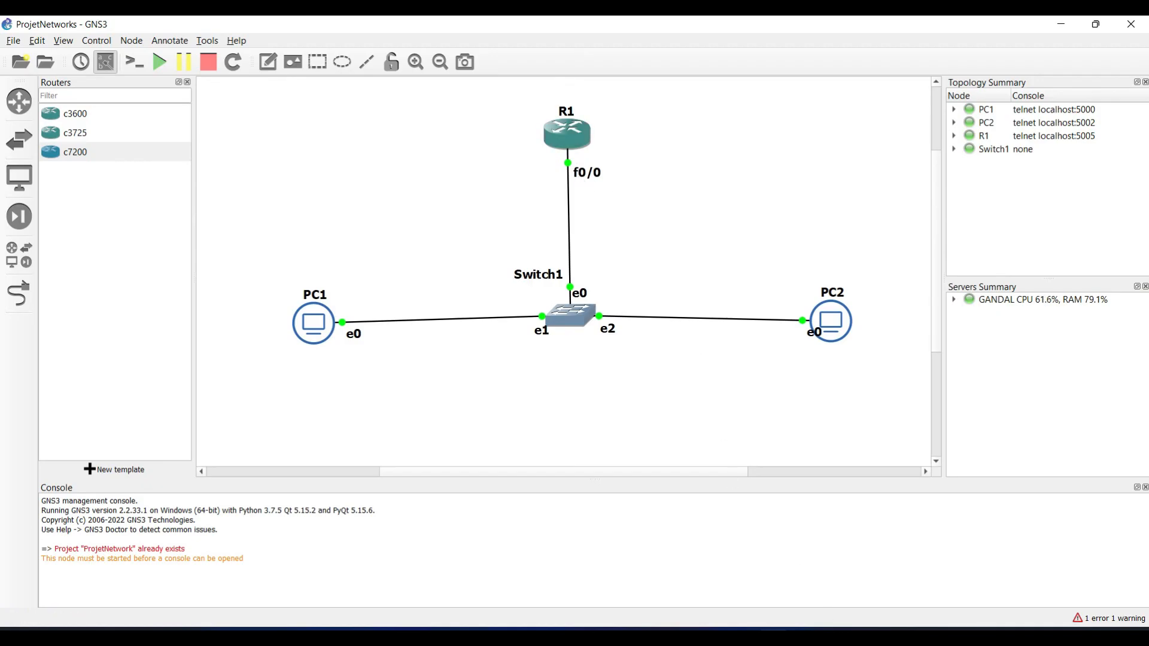
Step: Leave the vty configuration and enter interface FastEthernet 0/0
click(835, 634)
text(exit)
key(Return)
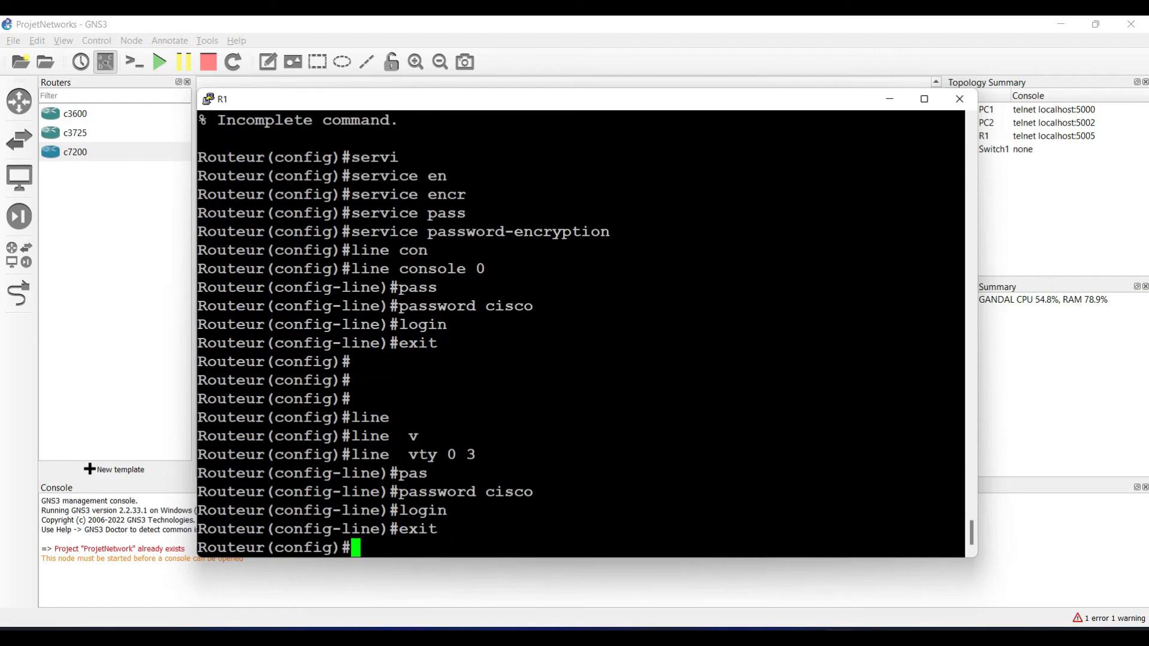
text(int)
key(Tab)
text(fa)
key(Tab)
text(0/0)
key(Return)
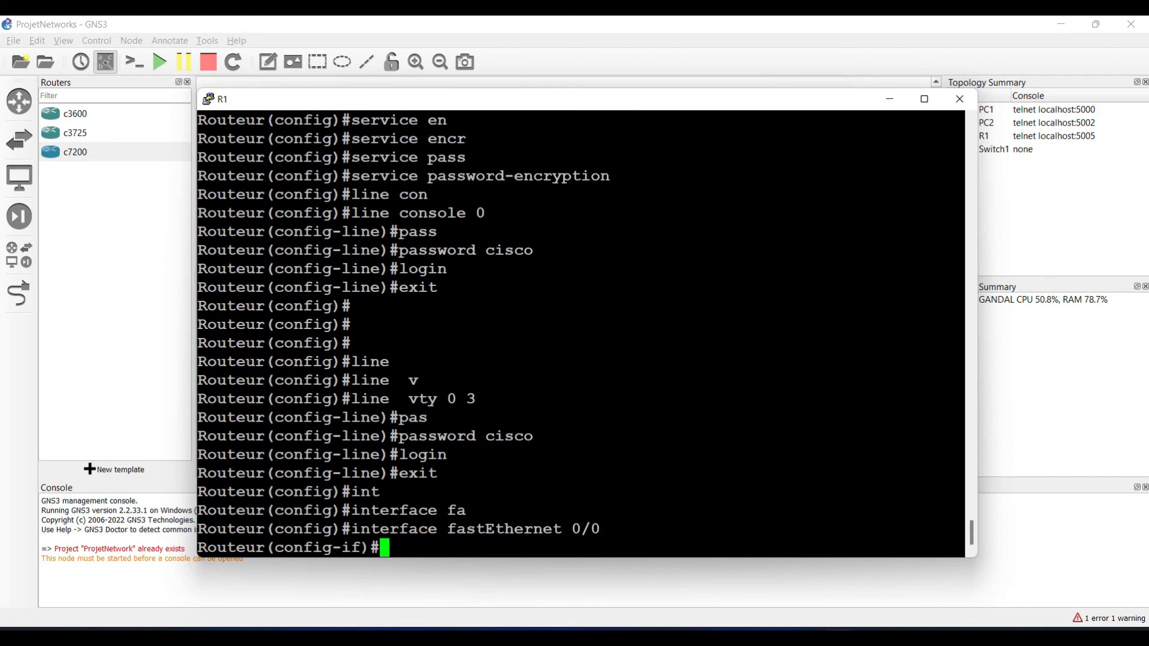
Step: Assign 192.168.1.1 255.255.255.0 to FastEthernet 0/0 and enable it with no shut
text(ip add)
key(Tab)
text(192.1682)
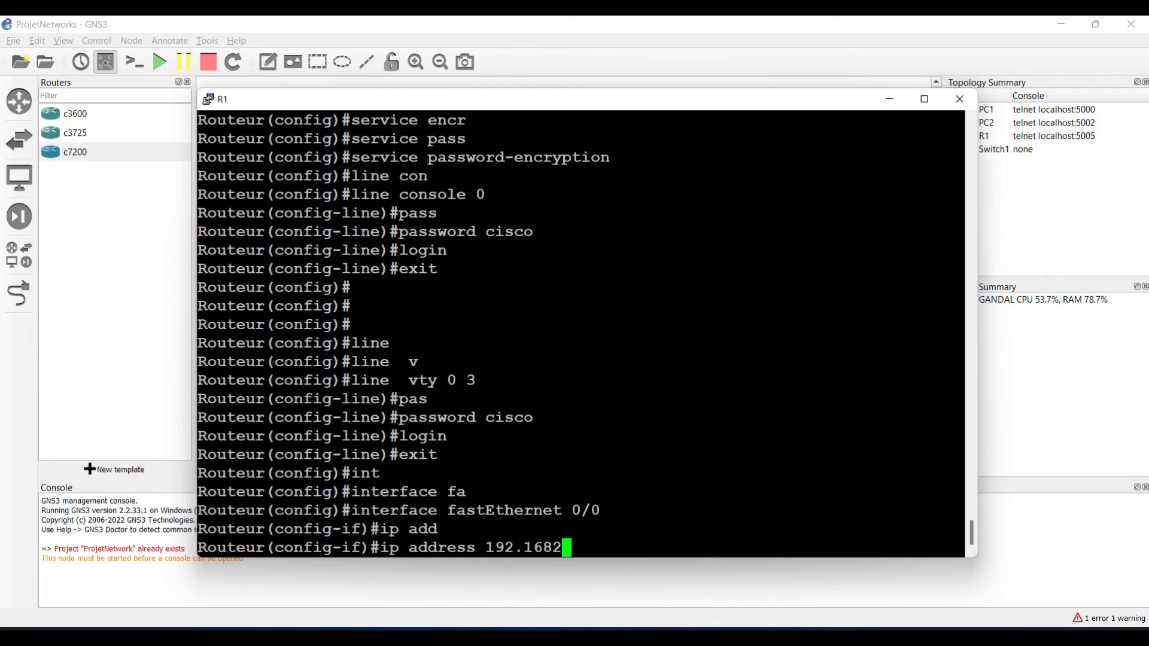
key(BackSpace)
text(.1.1 255.2)
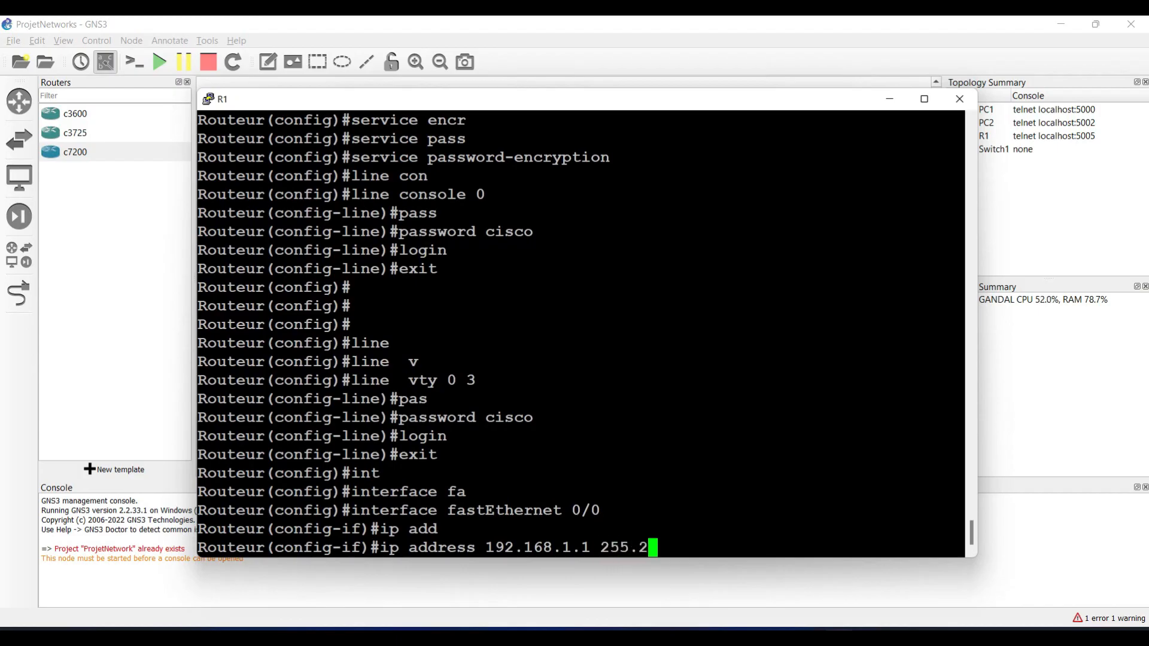
text(55.255.0)
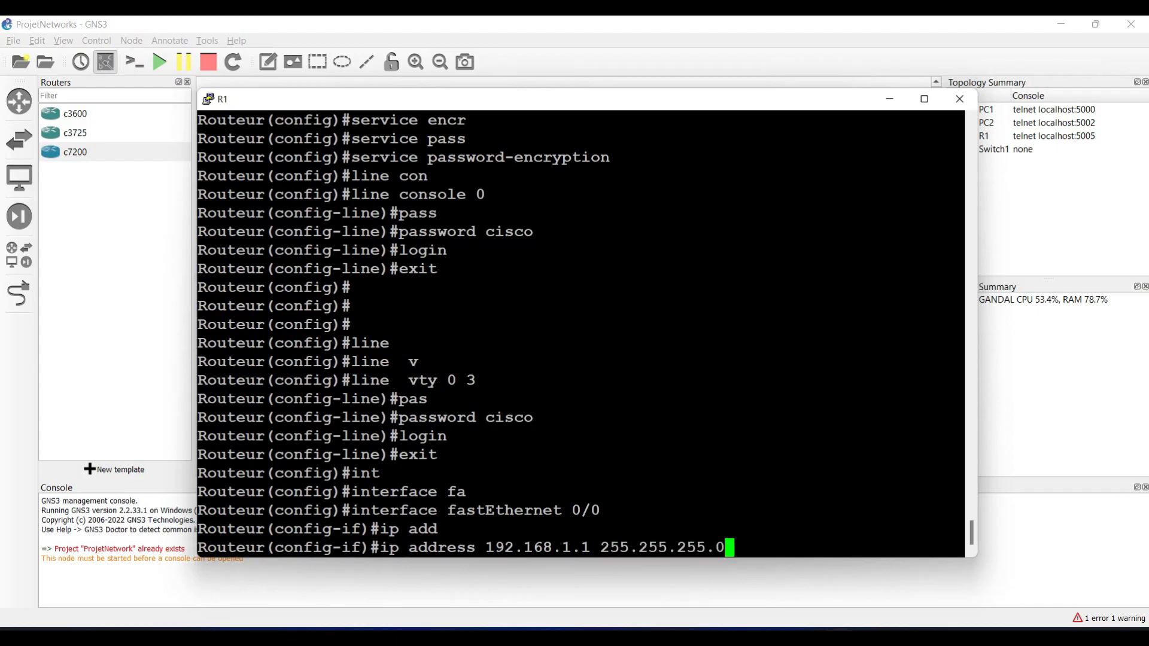
key(Return)
text(no s)
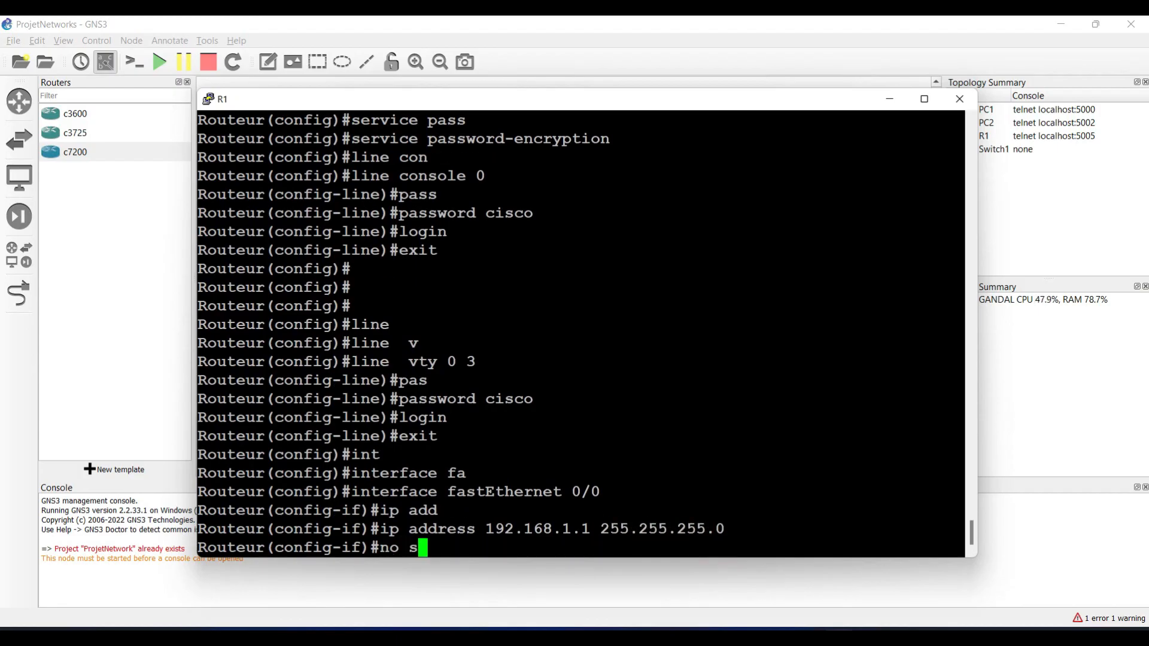
text(hut)
key(Return)
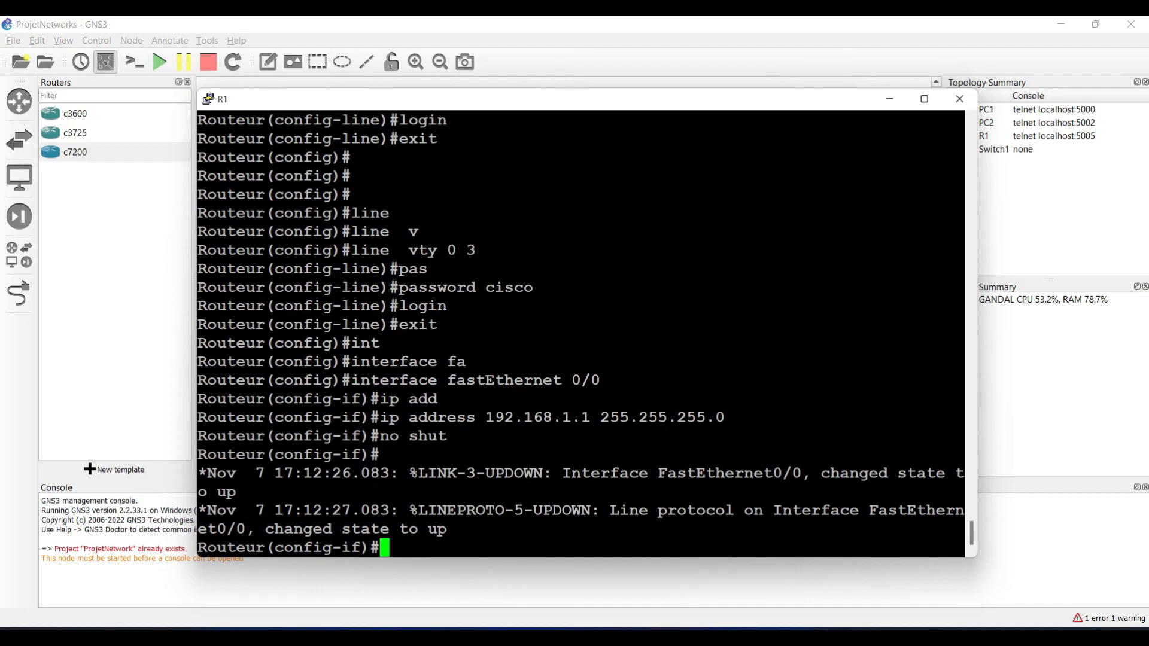
Step: Return to privileged mode and confirm FastEthernet 0/0 is up with show ip int brief
text(exit)
key(Return)
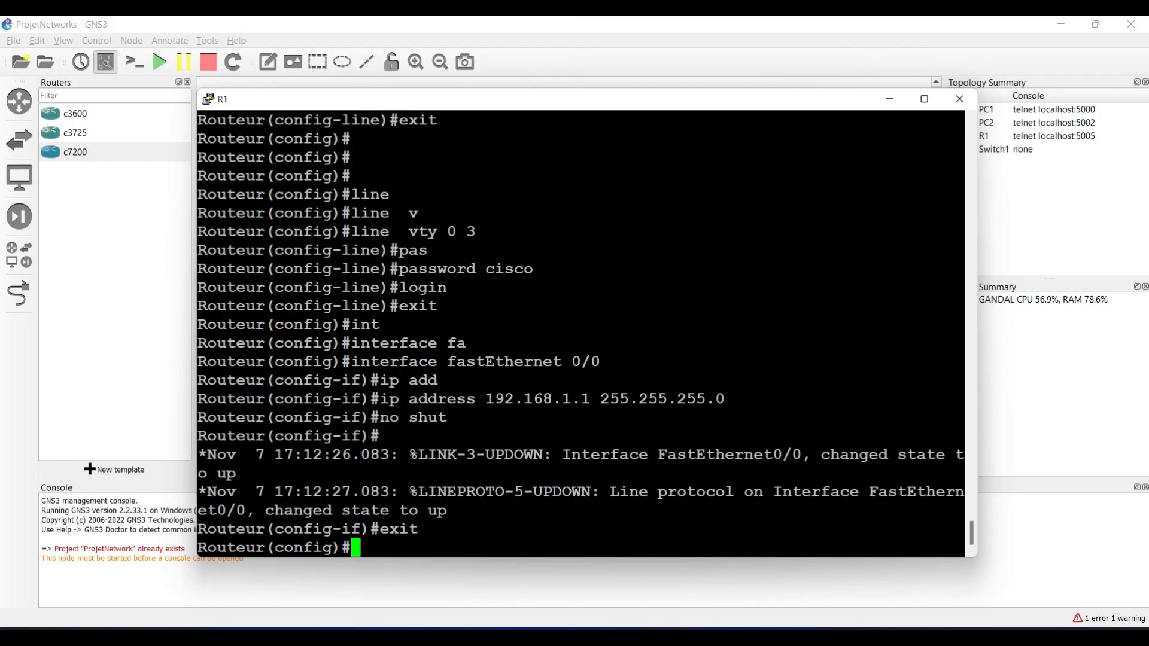
text(end)
key(Return)
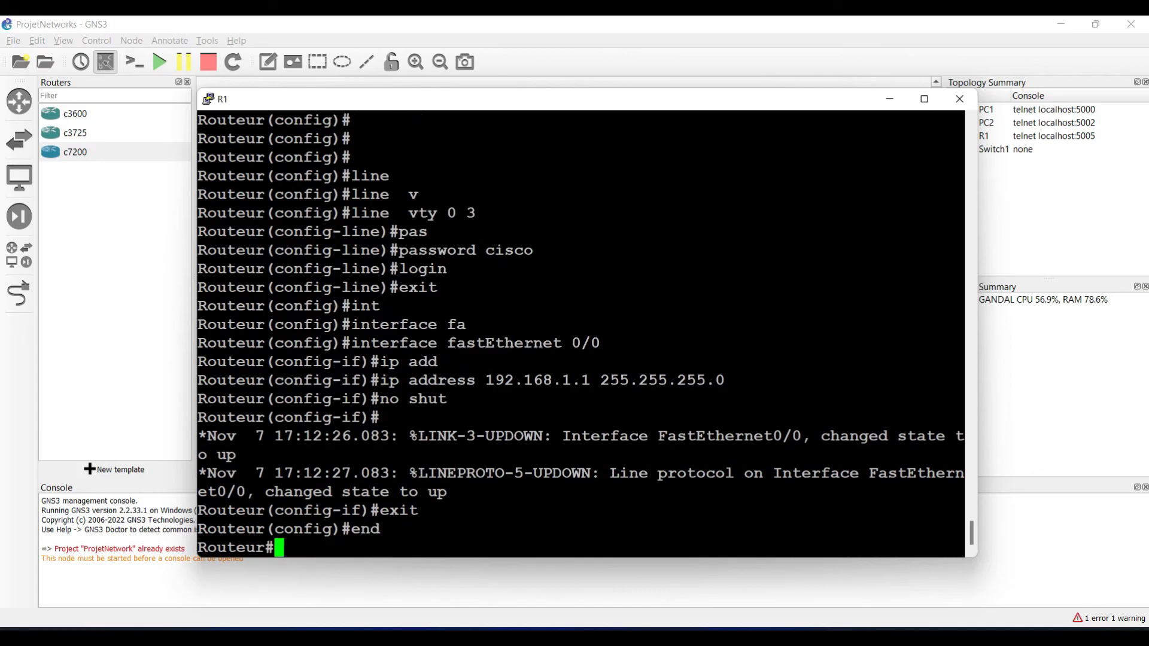
text(sho)
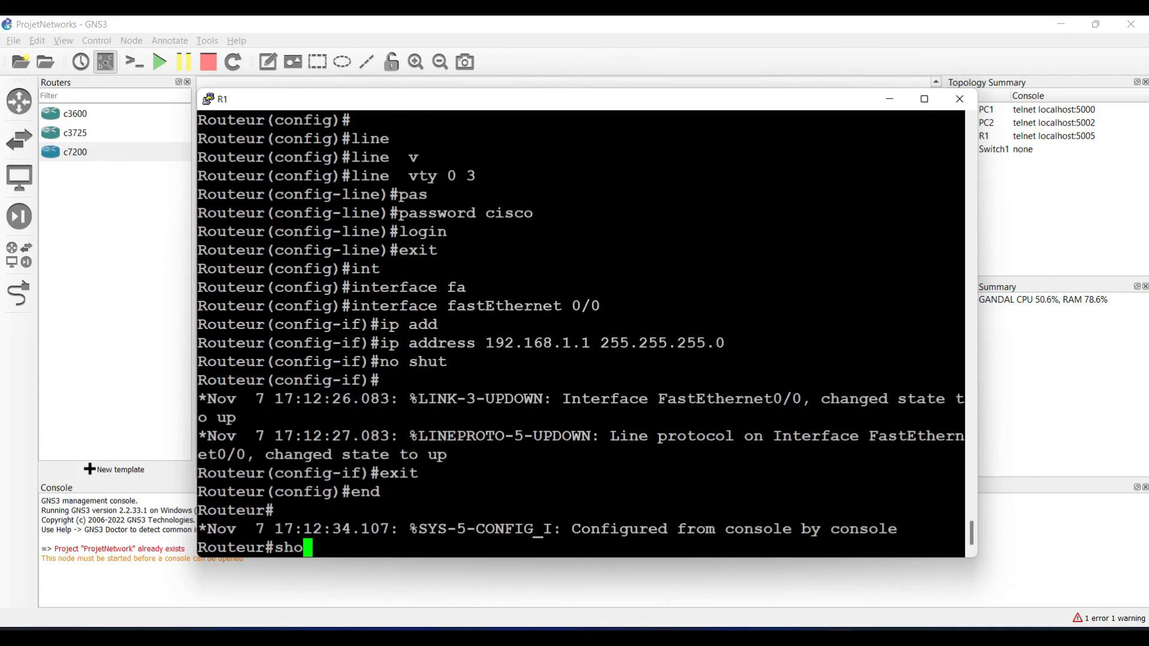
text(w ip i)
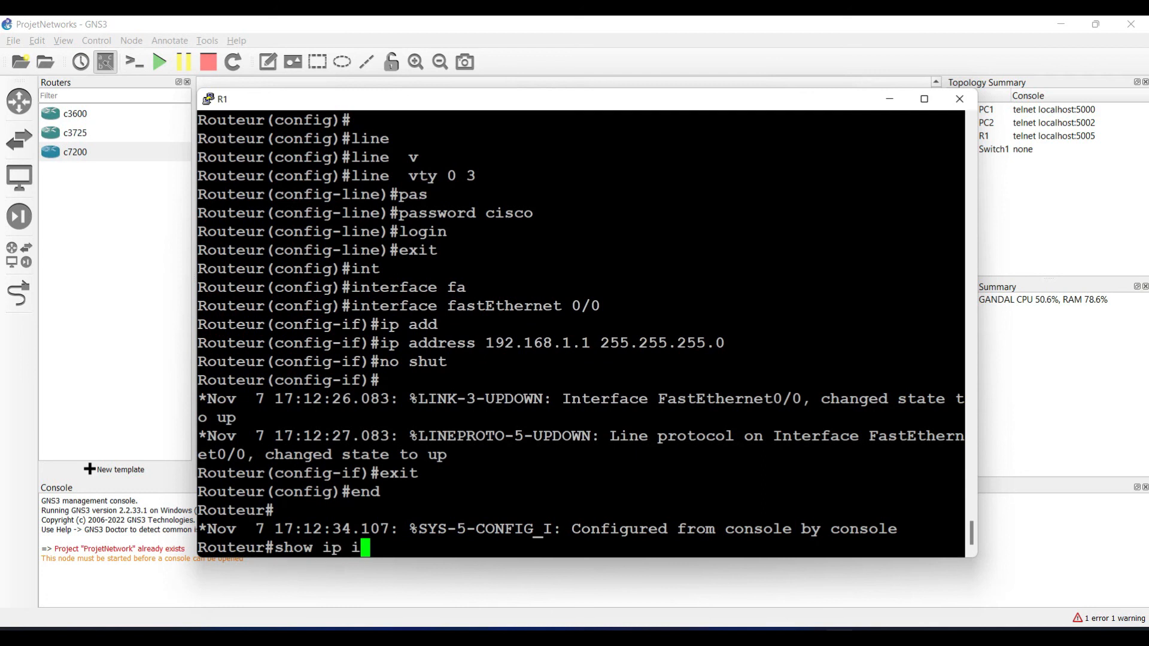
text(nt br)
key(Return)
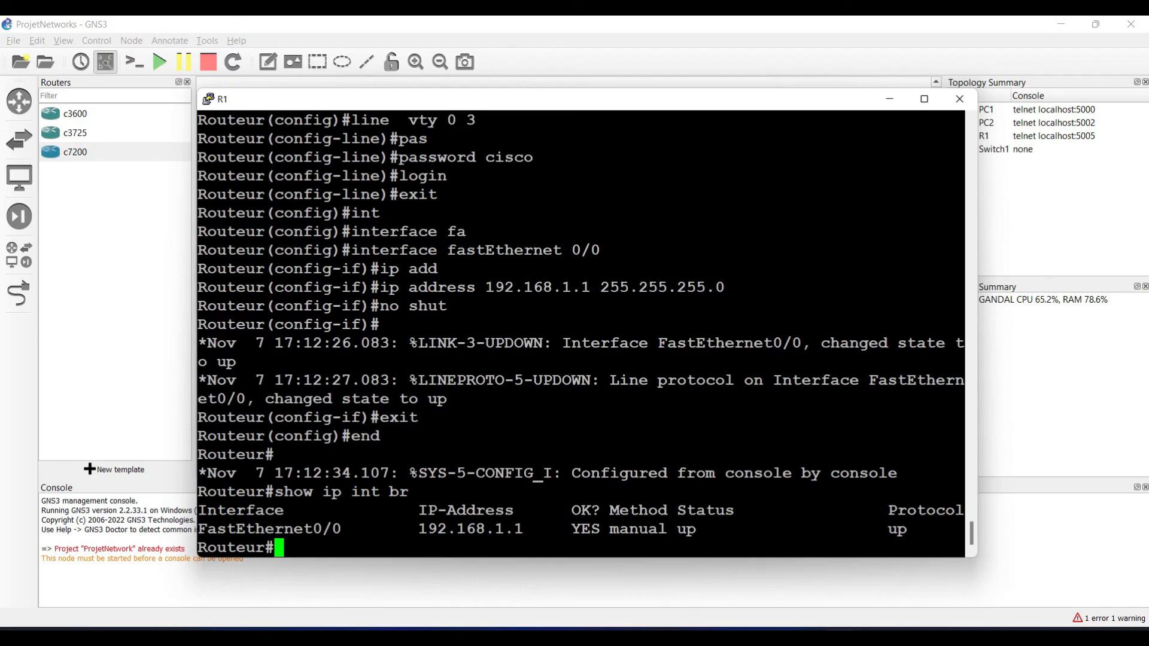
click(890, 99)
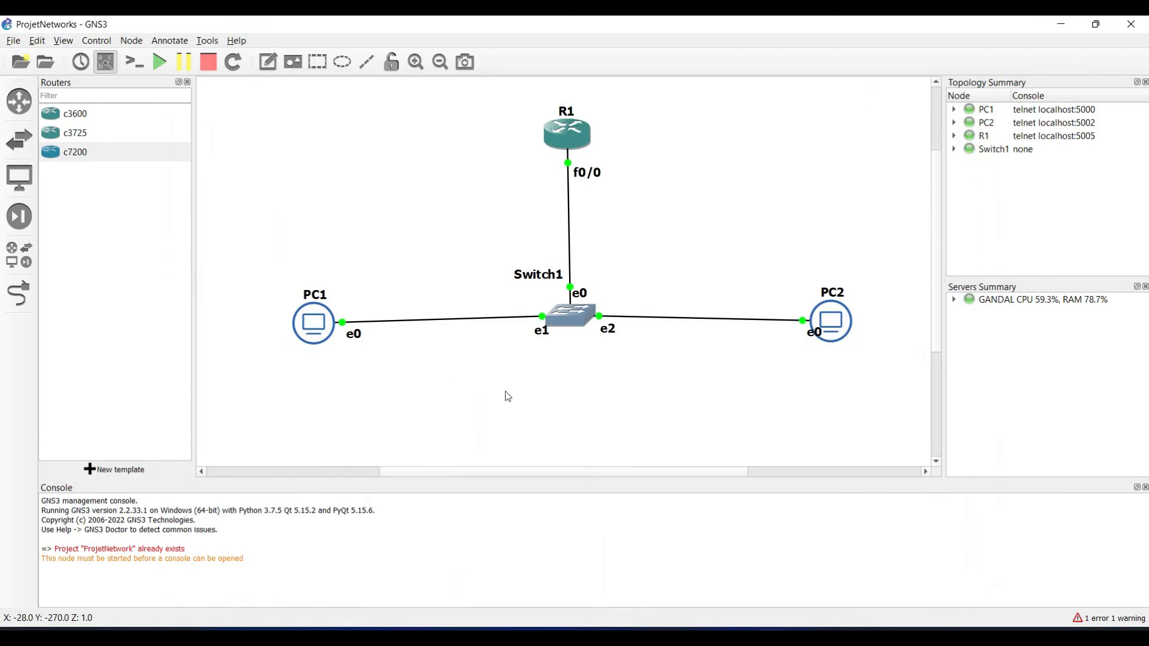